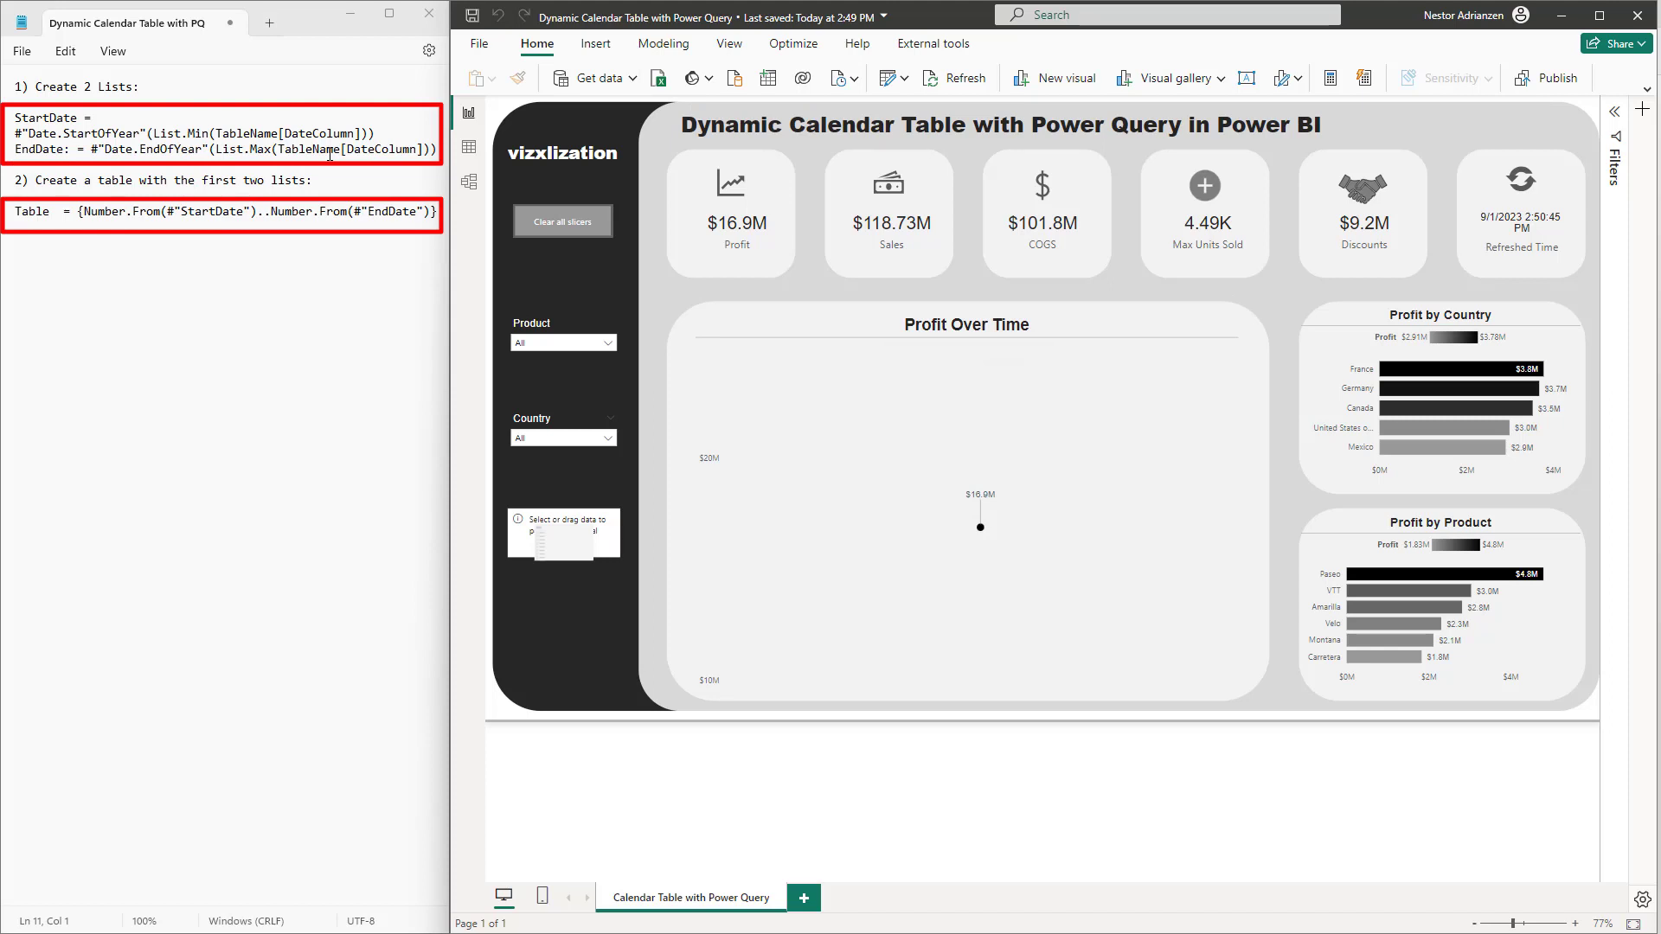
Create a new blank query from the Get data menu
{"action": "left_click", "coordinate": [633, 80]}
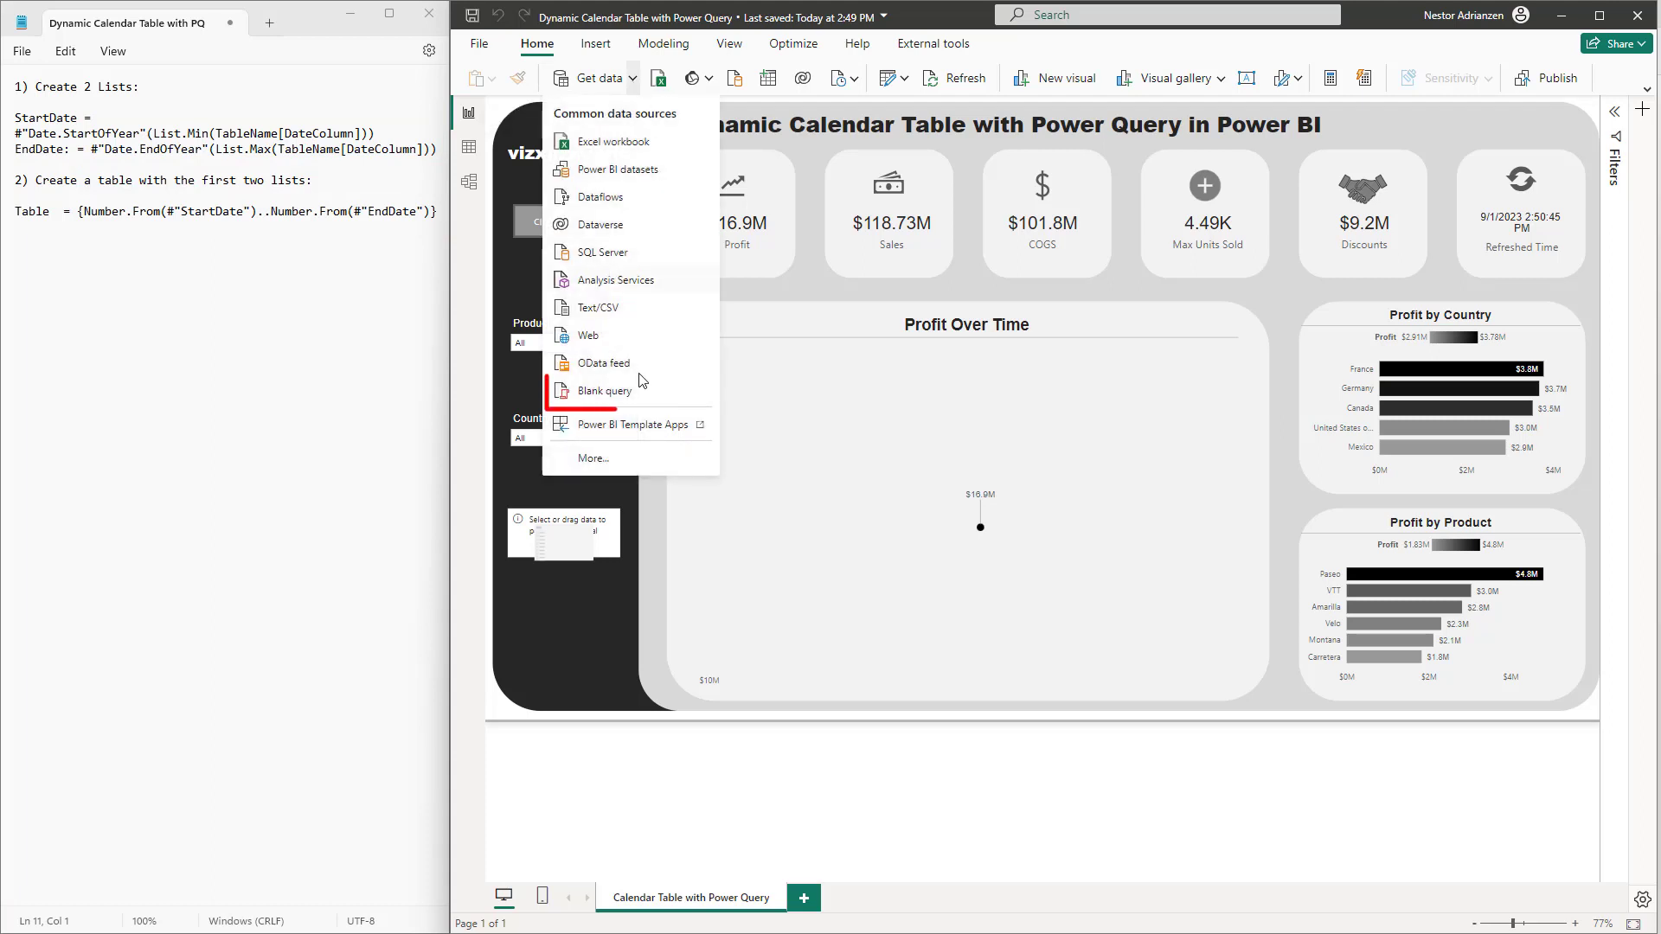
{"action": "left_click", "coordinate": [605, 391]}
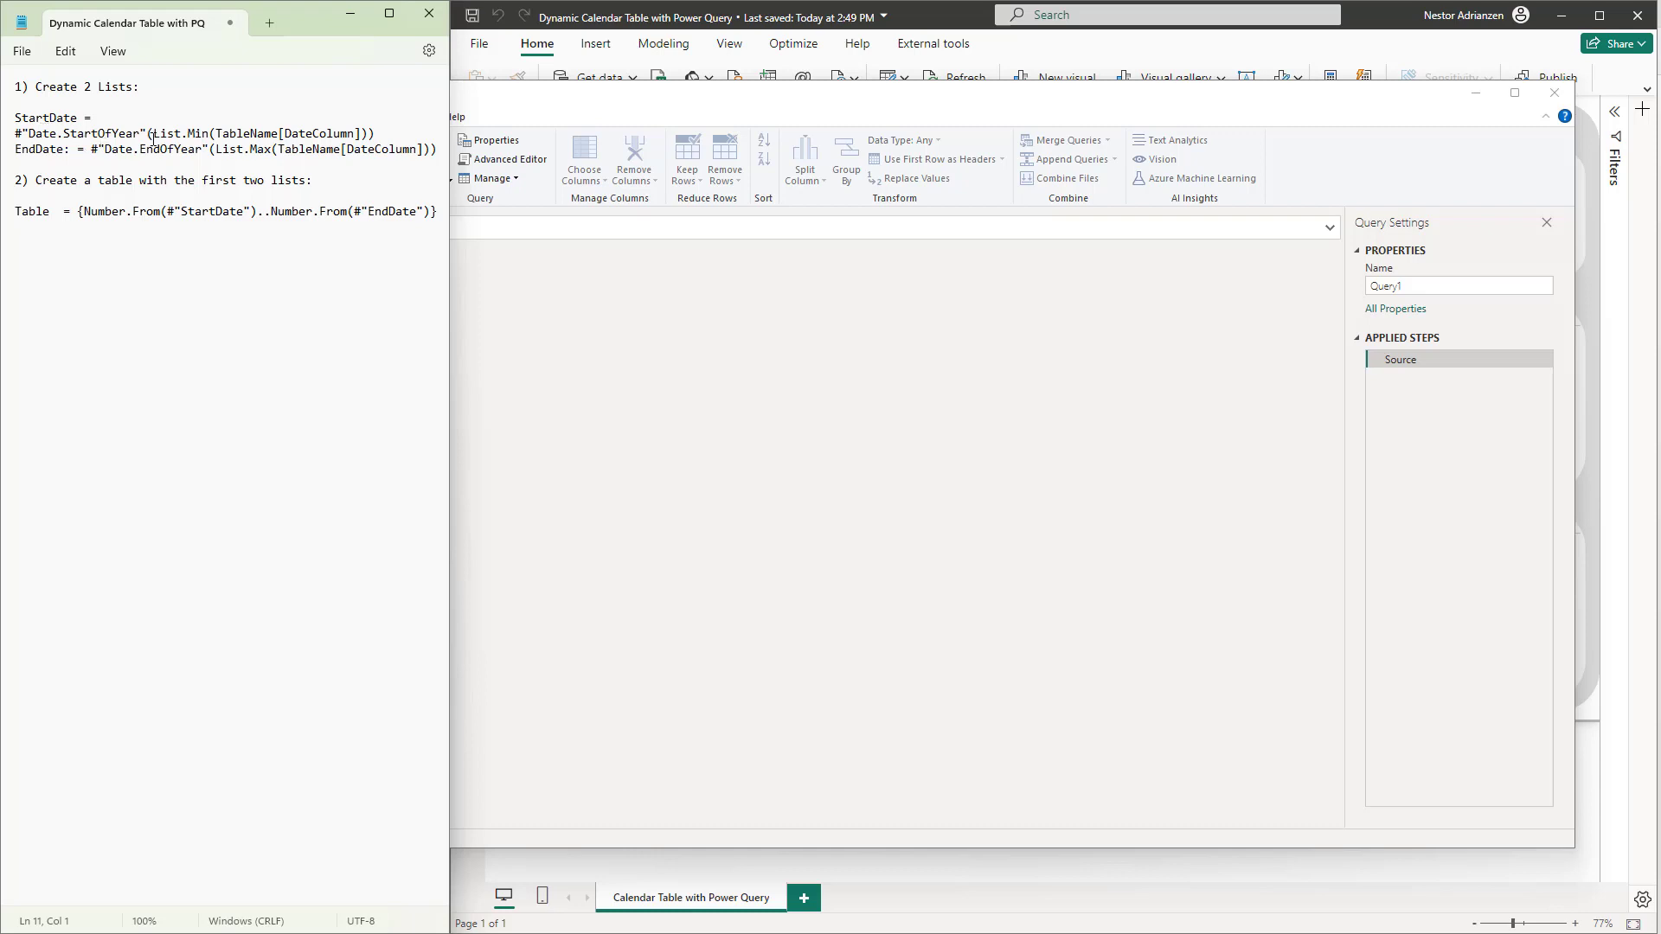
Paste the StartDate formula into the blank query and rename the query StartDate
{"action": "left_click_drag", "start_coordinate": [83, 119], "coordinate": [432, 140]}
{"action": "key", "text": "ctrl+c"}
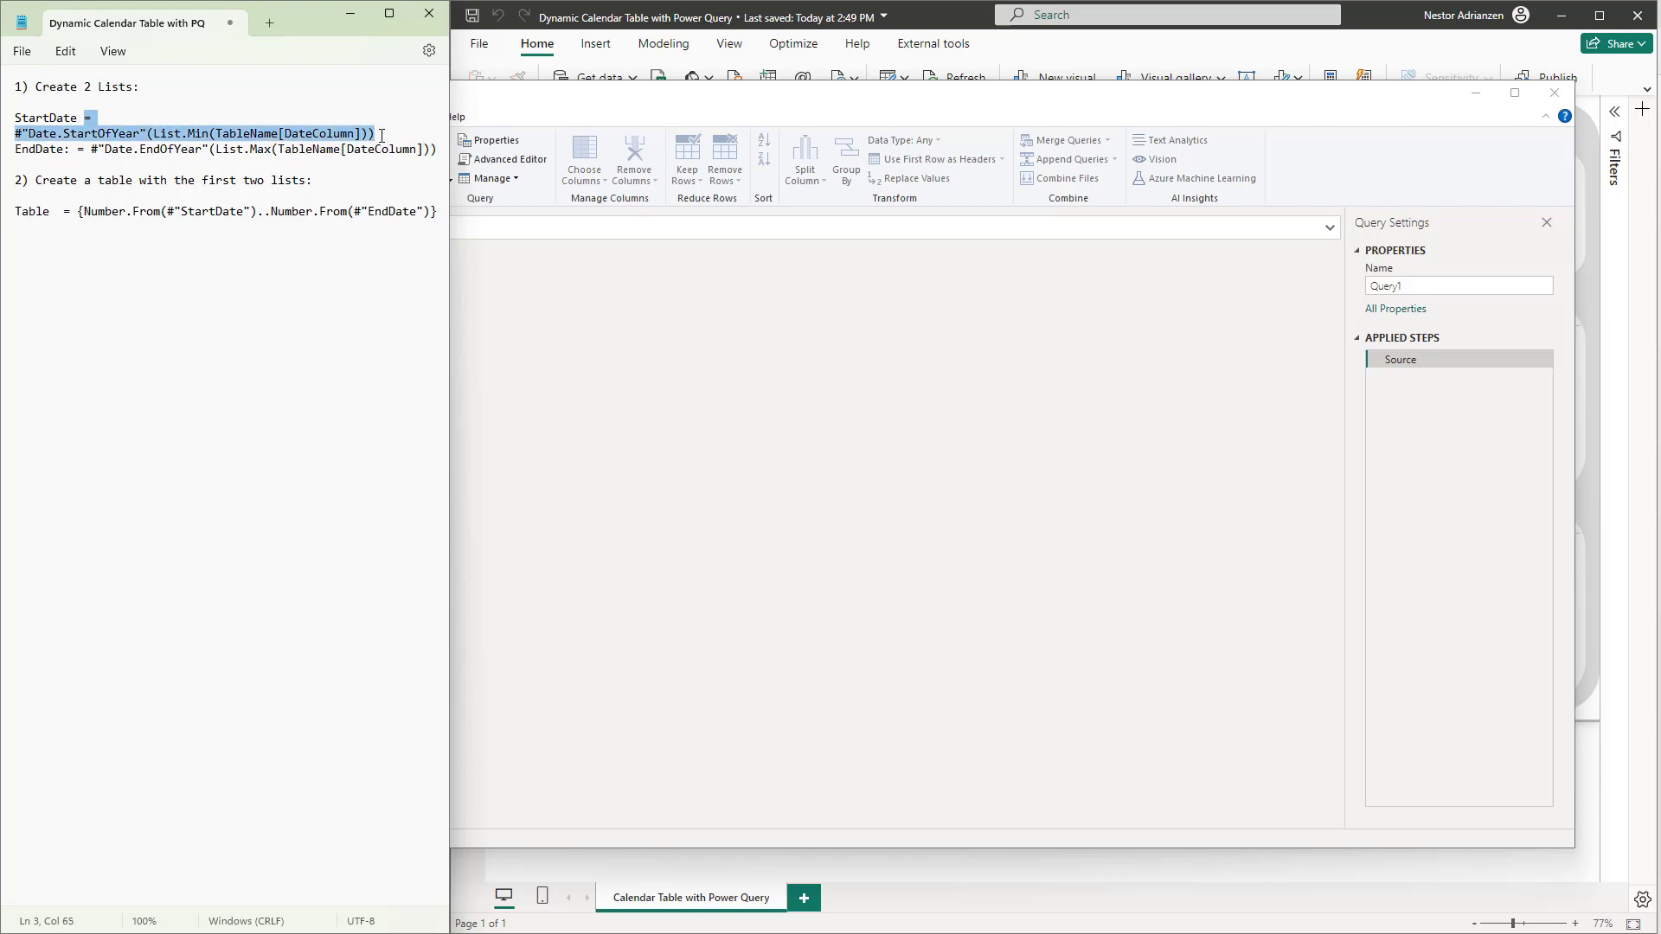
{"action": "left_click", "coordinate": [450, 224]}
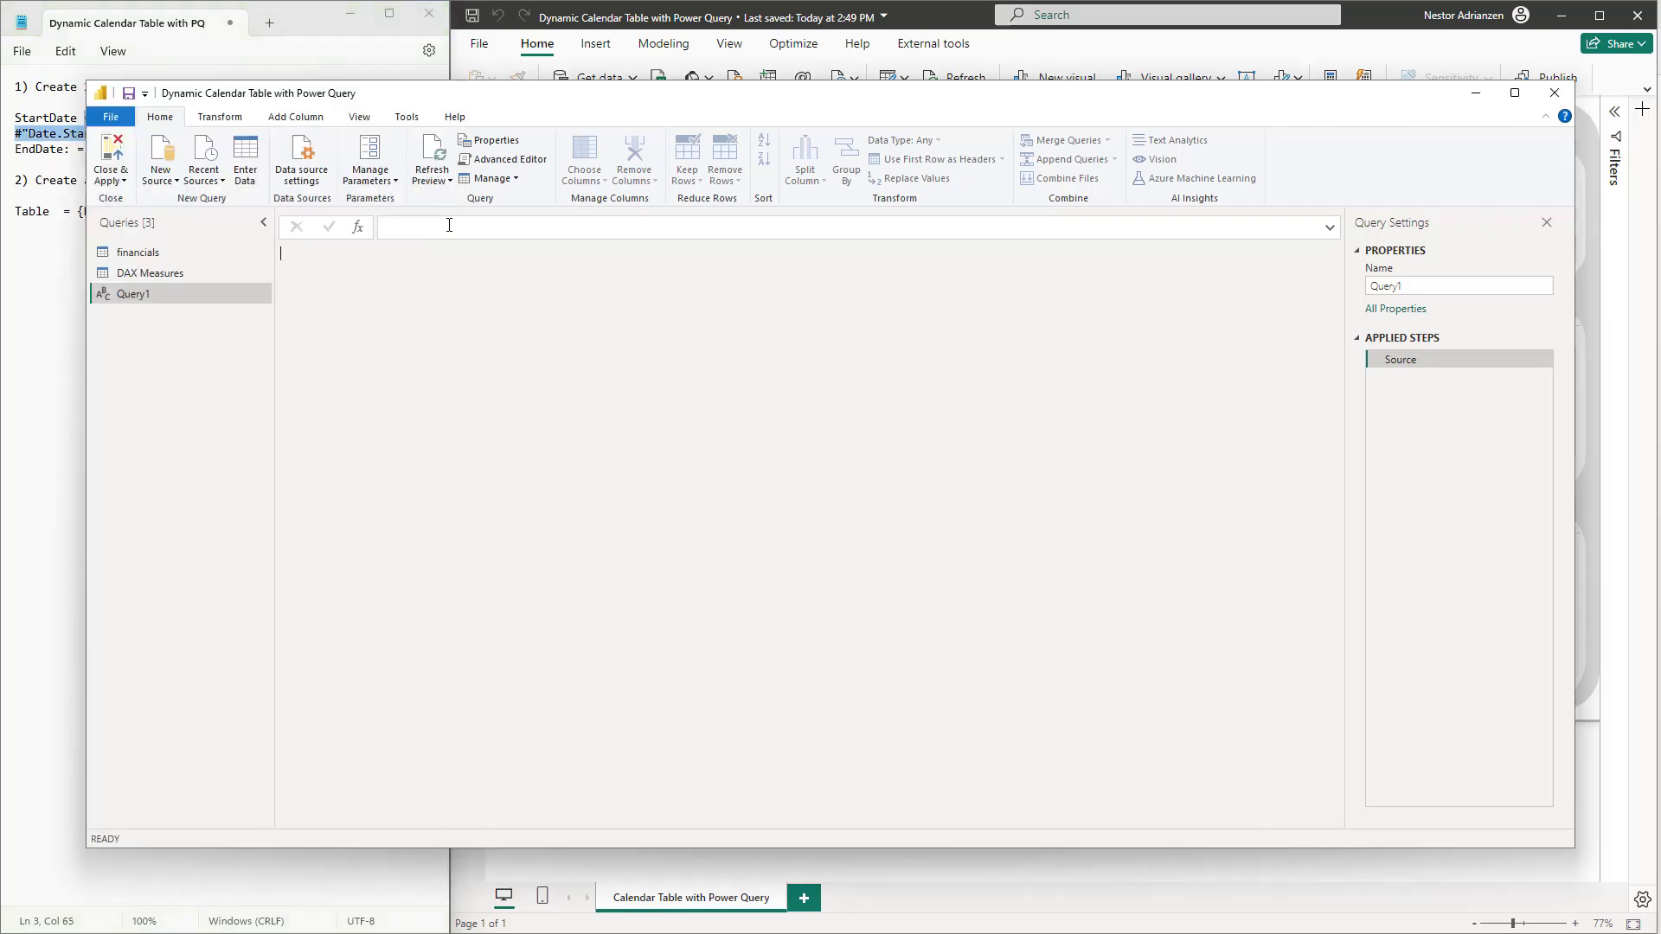
{"action": "key", "text": "ctrl+v"}
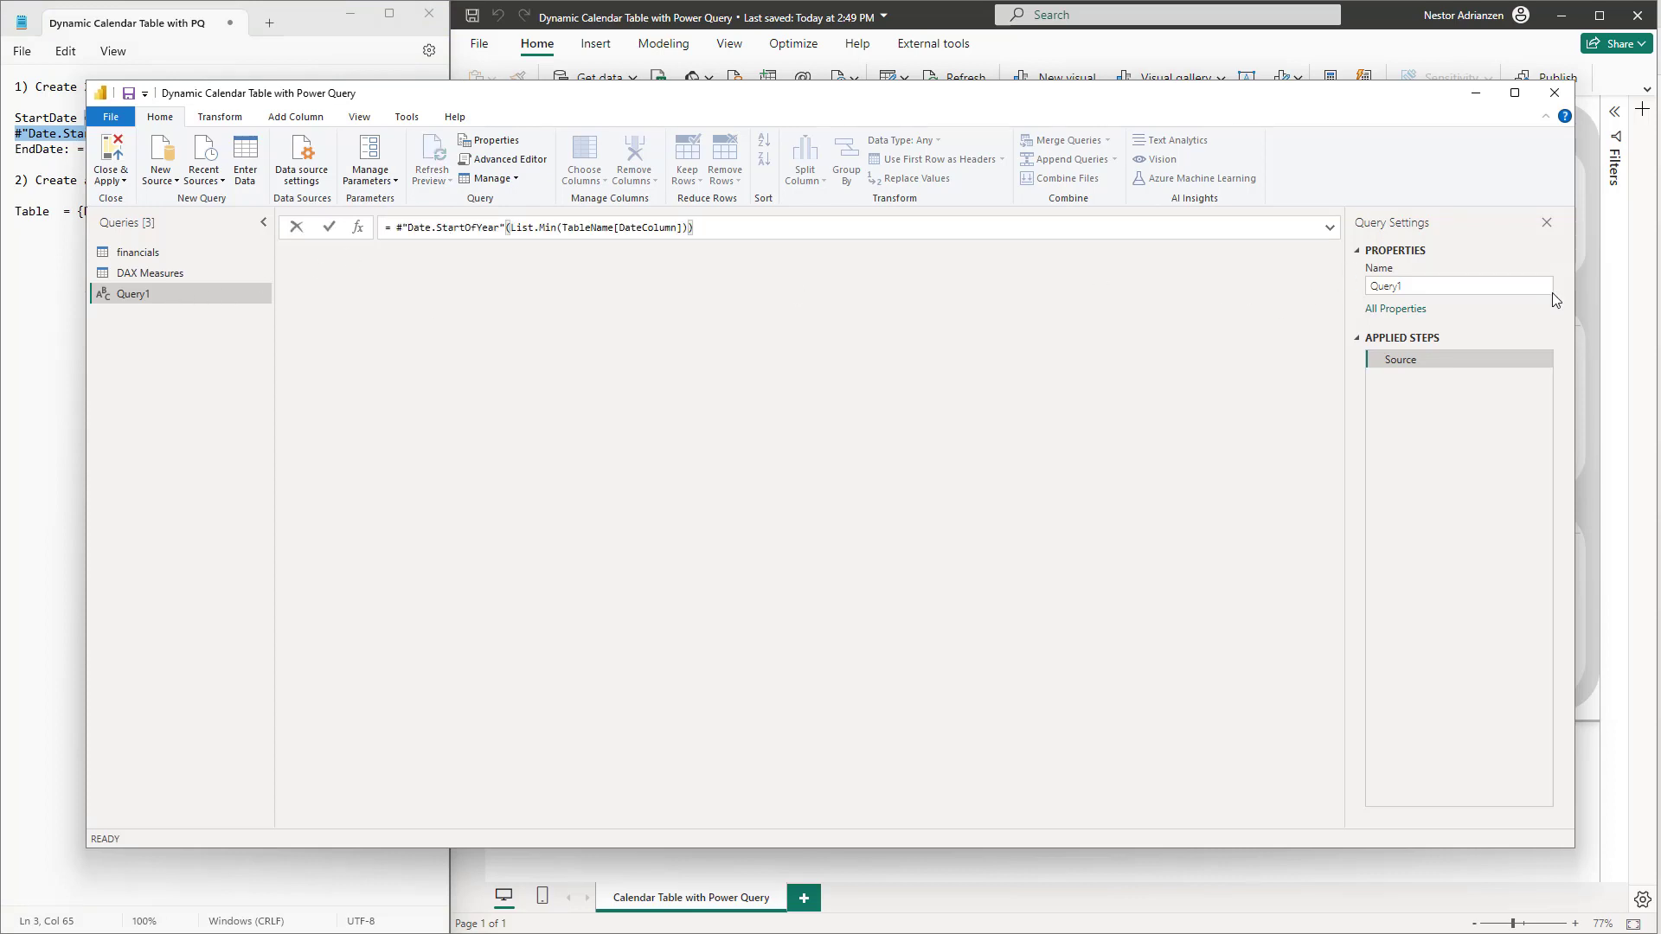
{"action": "left_click", "coordinate": [1420, 291]}
{"action": "left_click_drag", "start_coordinate": [1420, 290], "coordinate": [1333, 291]}
{"action": "type", "text": "Start"}
{"action": "key", "text": "Return"}
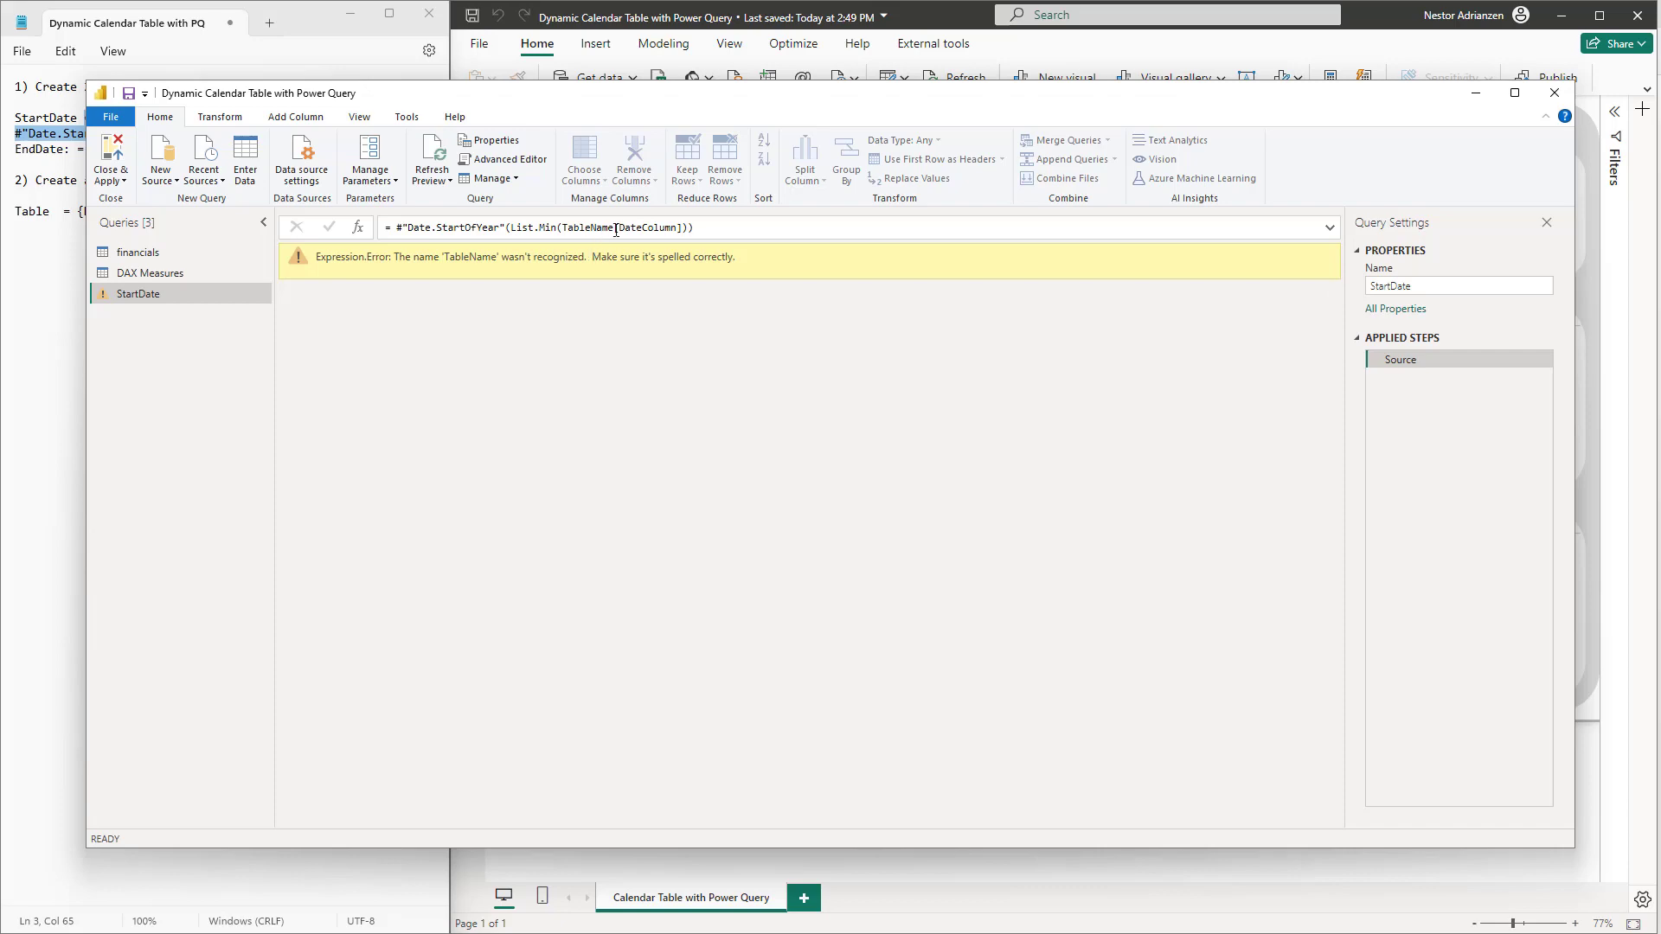
Replace TableName[DateColumn] with financials[Date] and commit, returning 1/1/2013
{"action": "double_click", "coordinate": [610, 228]}
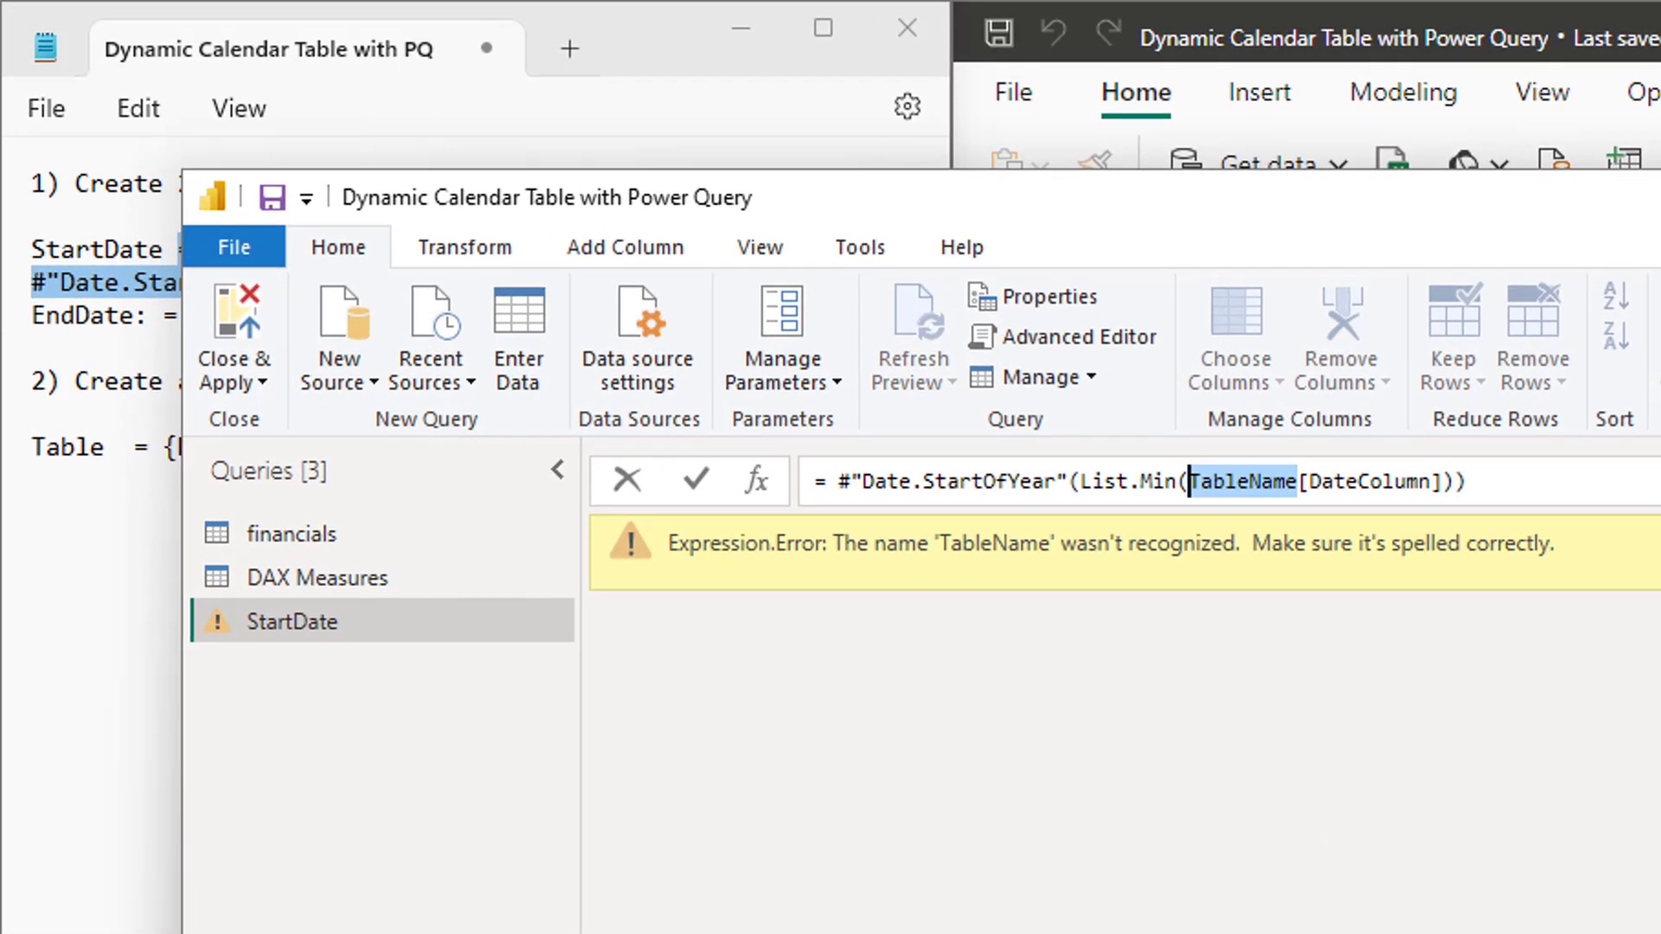
{"action": "type", "text": "financials"}
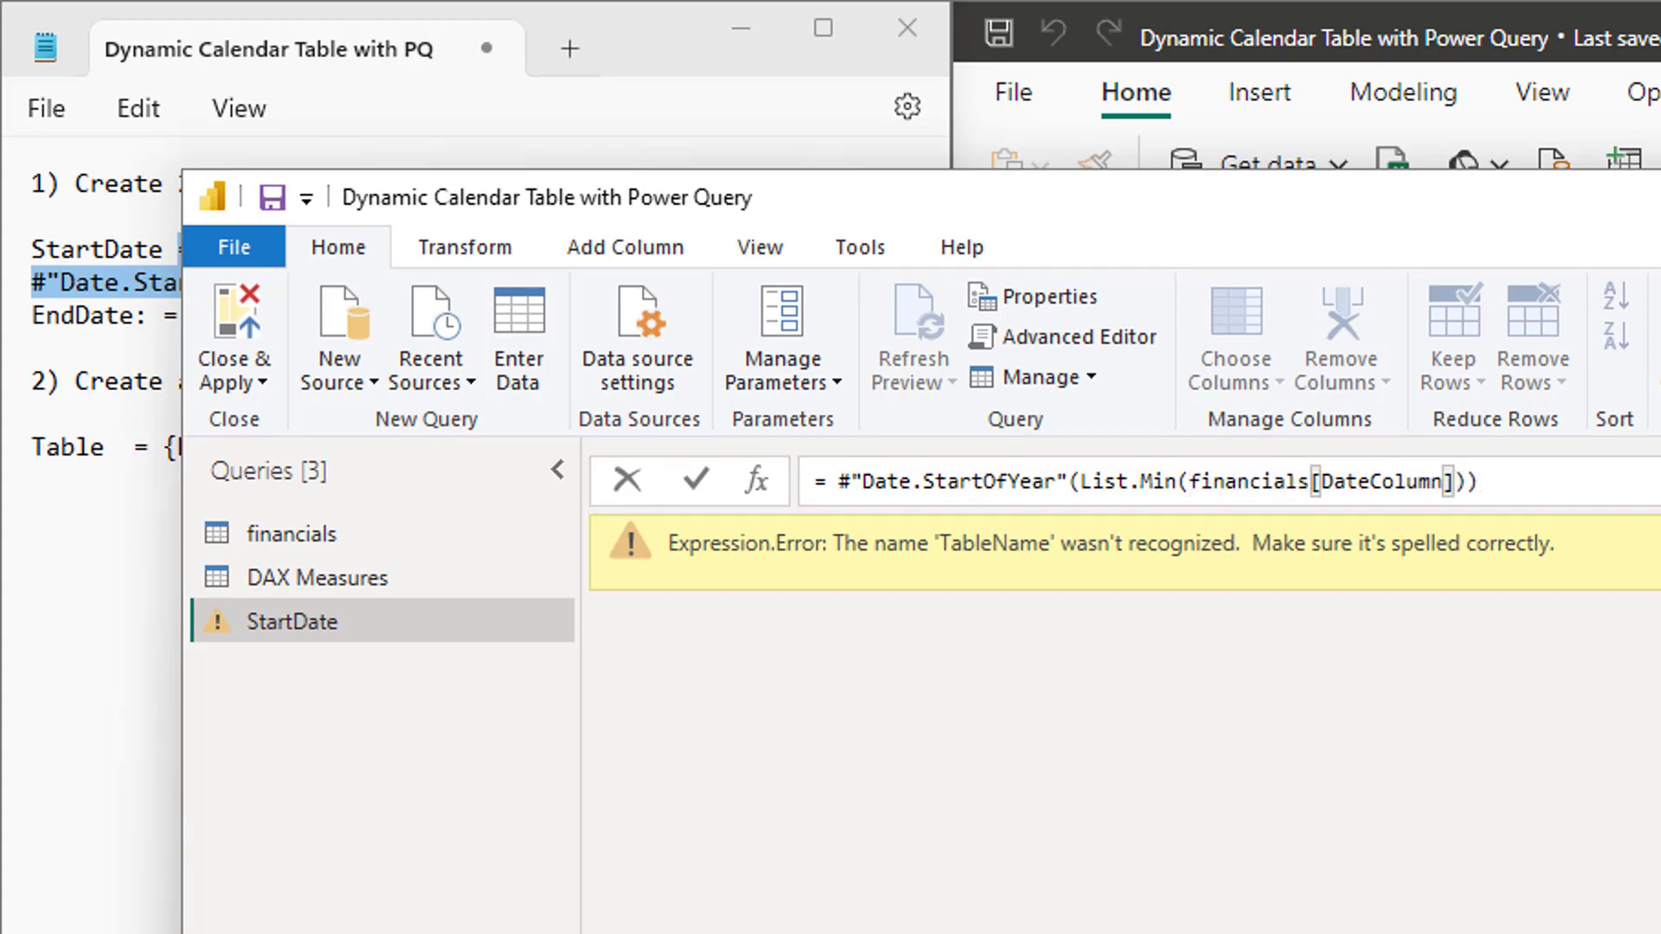
{"action": "left_click_drag", "start_coordinate": [1443, 482], "coordinate": [1328, 490]}
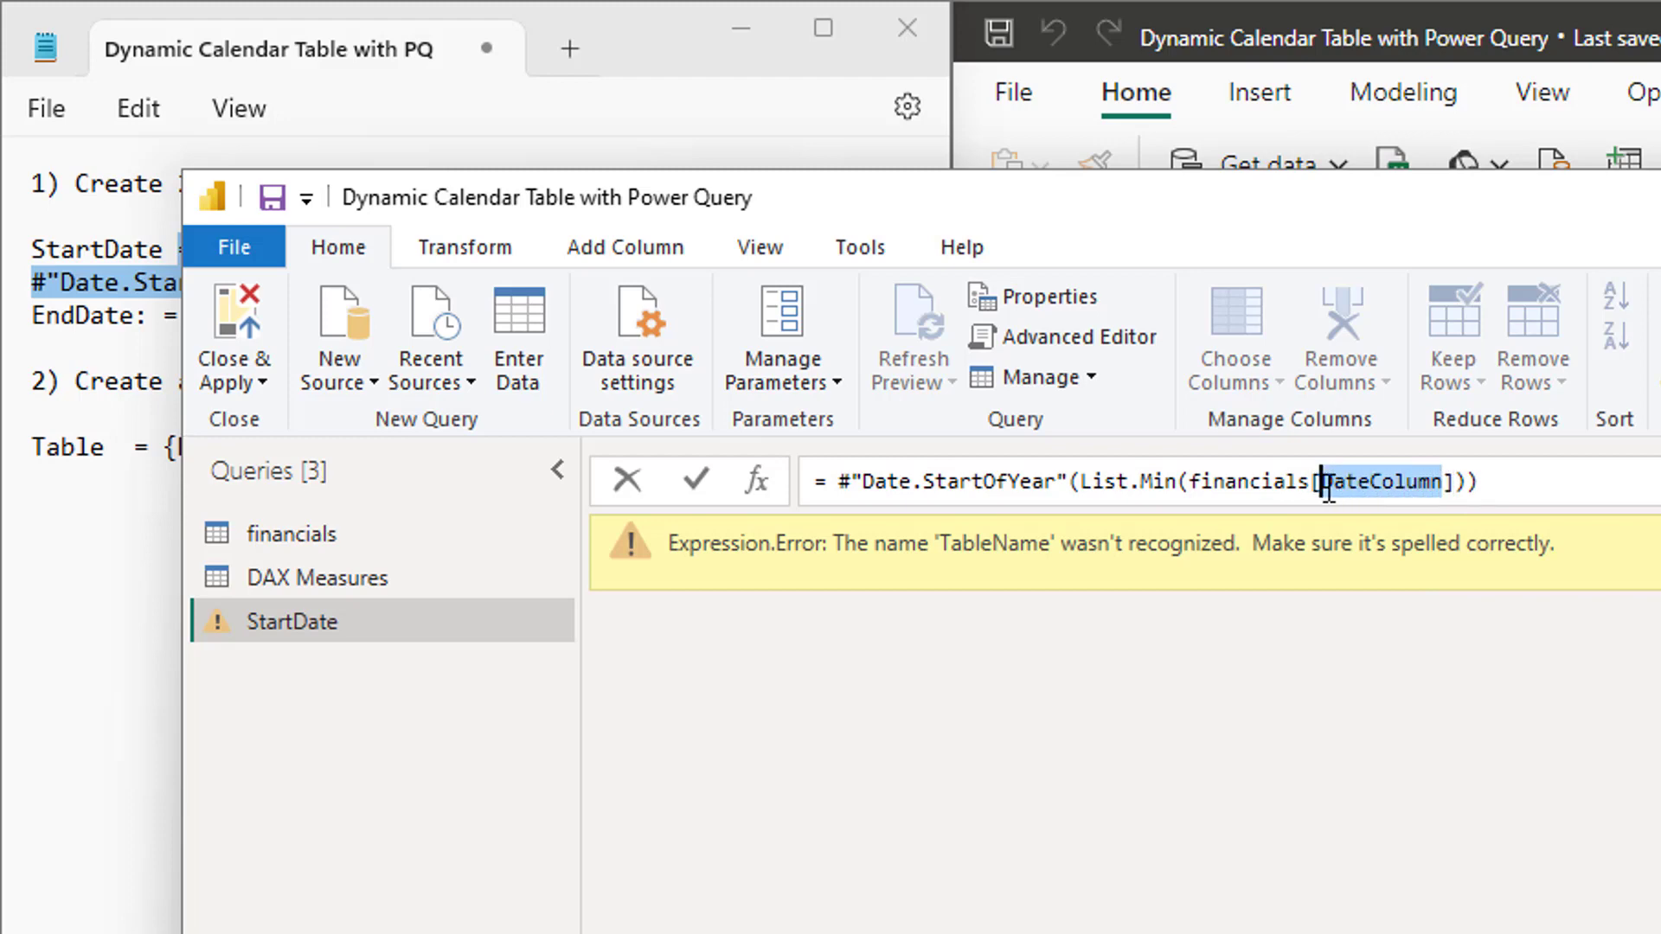
{"action": "type", "text": "Date"}
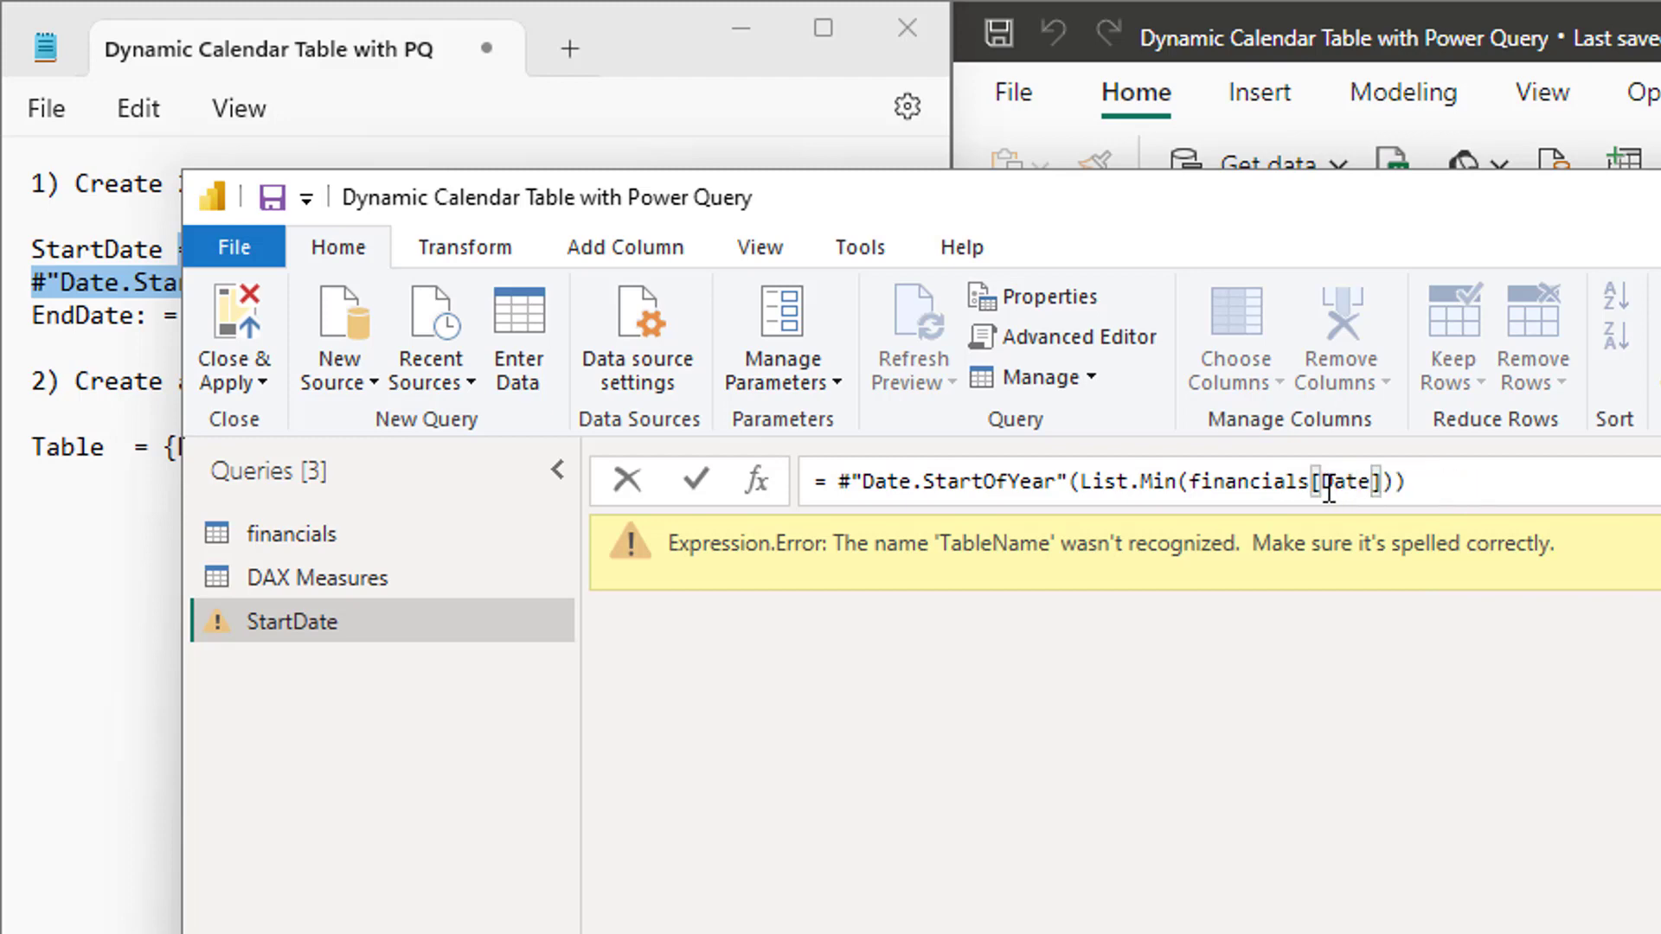
{"action": "left_click", "coordinate": [1424, 482]}
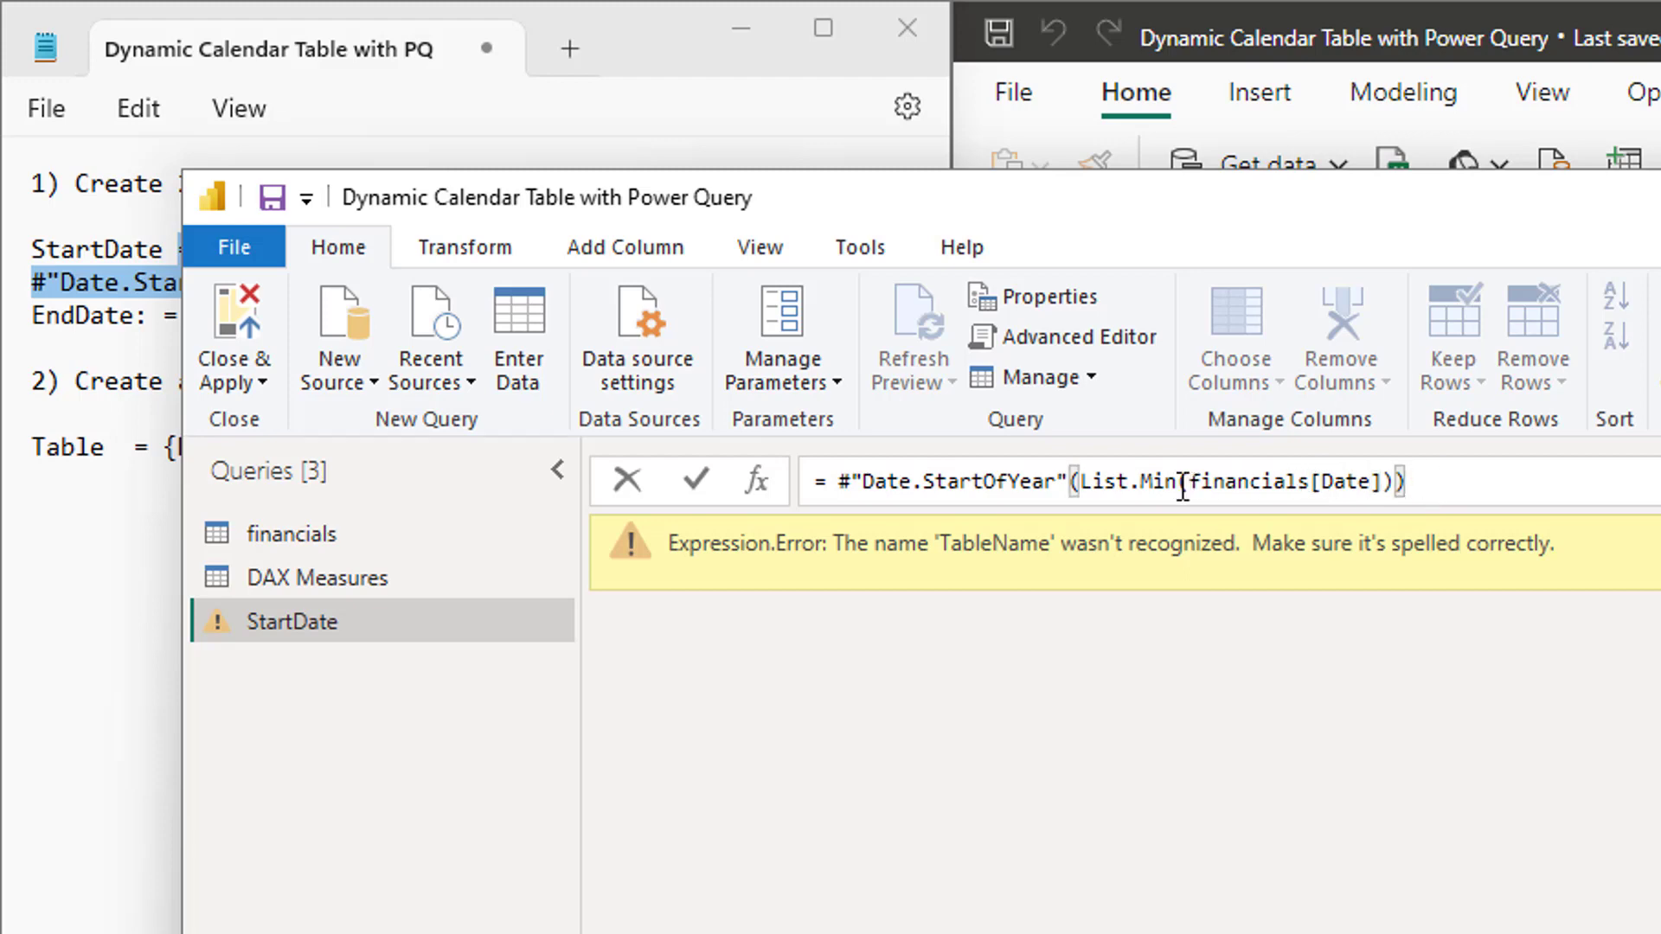
{"action": "mouse_move", "coordinate": [1181, 486]}
{"action": "key", "text": "Return"}
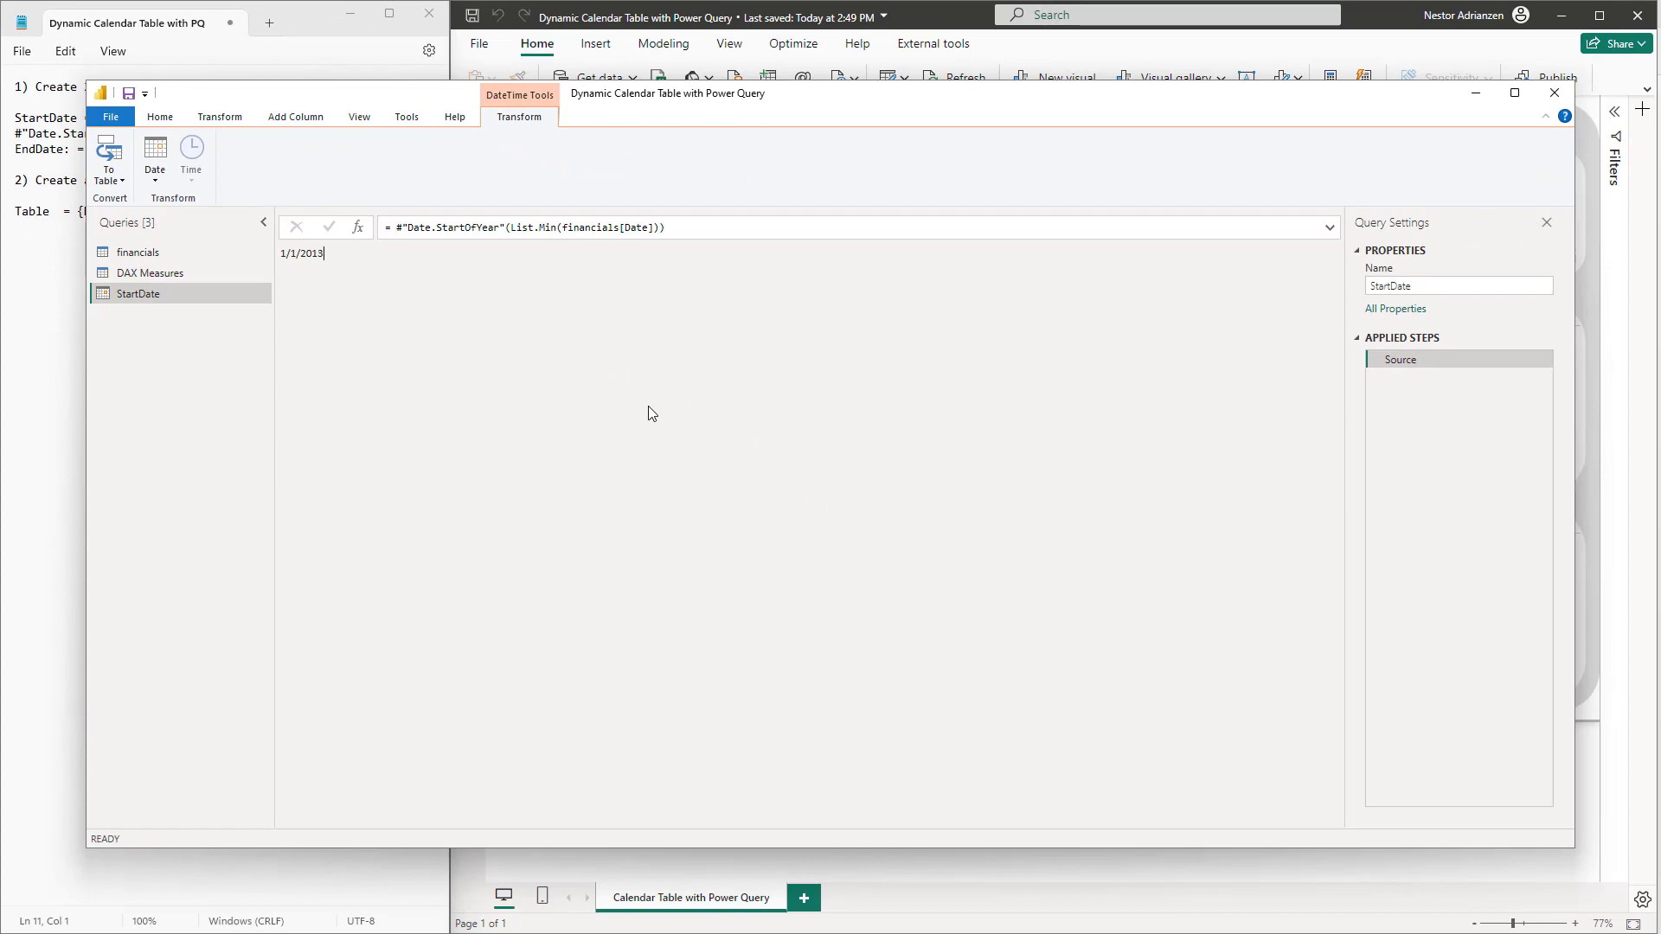
Copy the EndDate formula from the notes and paste it into a new blank query
{"action": "left_click", "coordinate": [49, 345]}
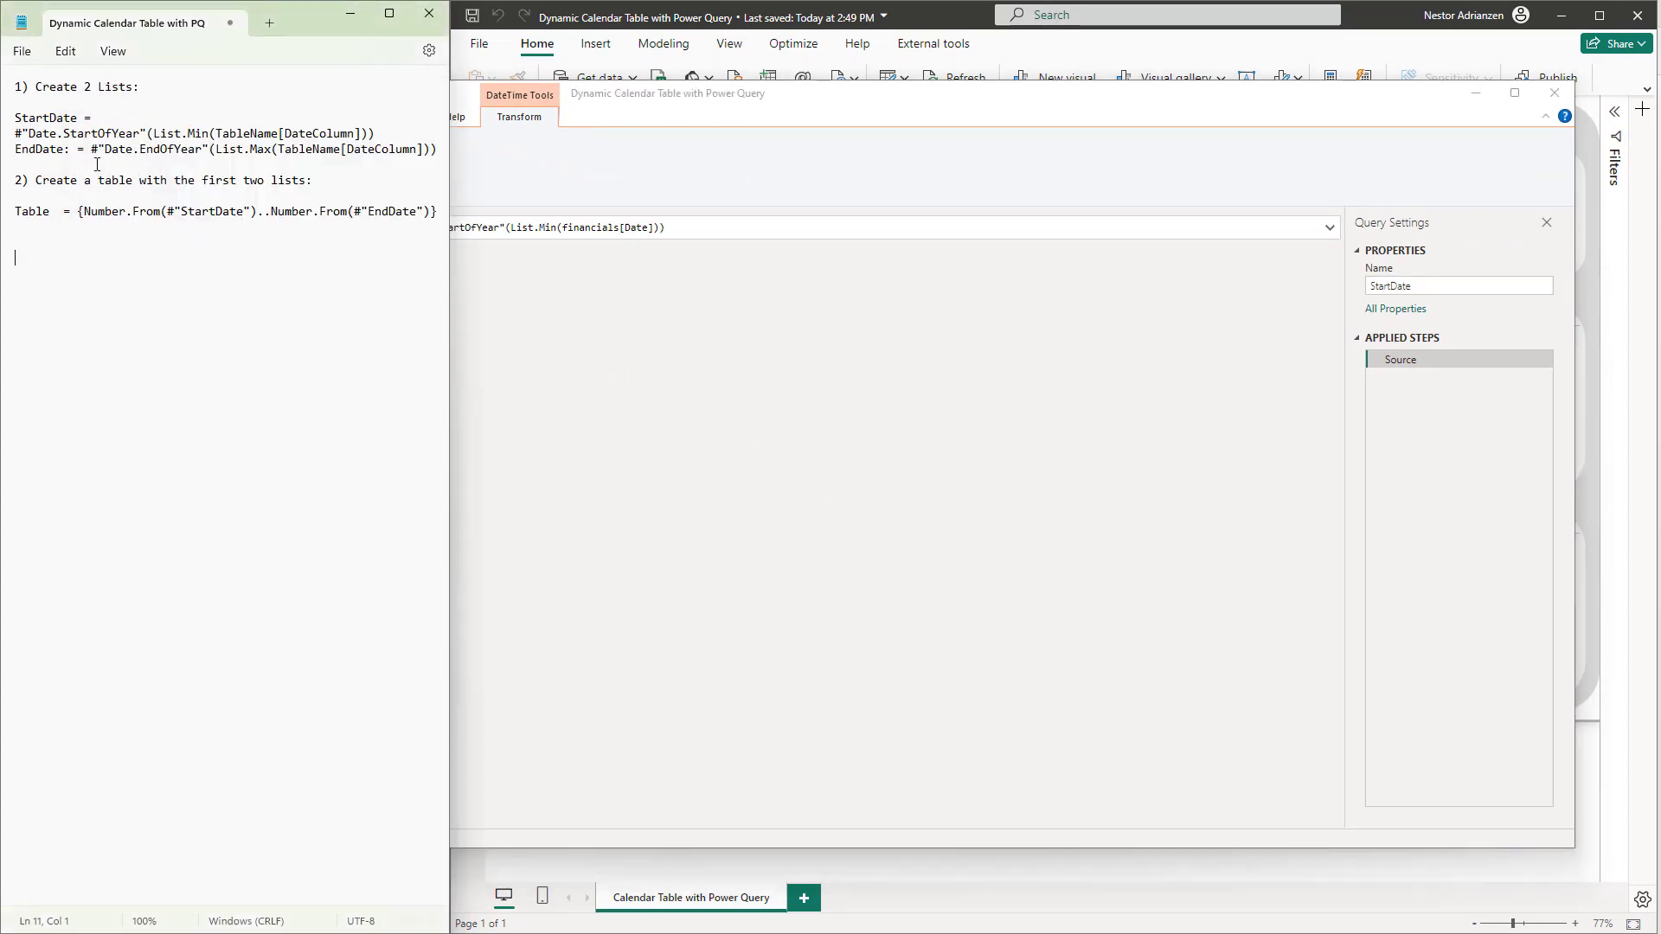
{"action": "left_click_drag", "start_coordinate": [78, 149], "coordinate": [387, 157]}
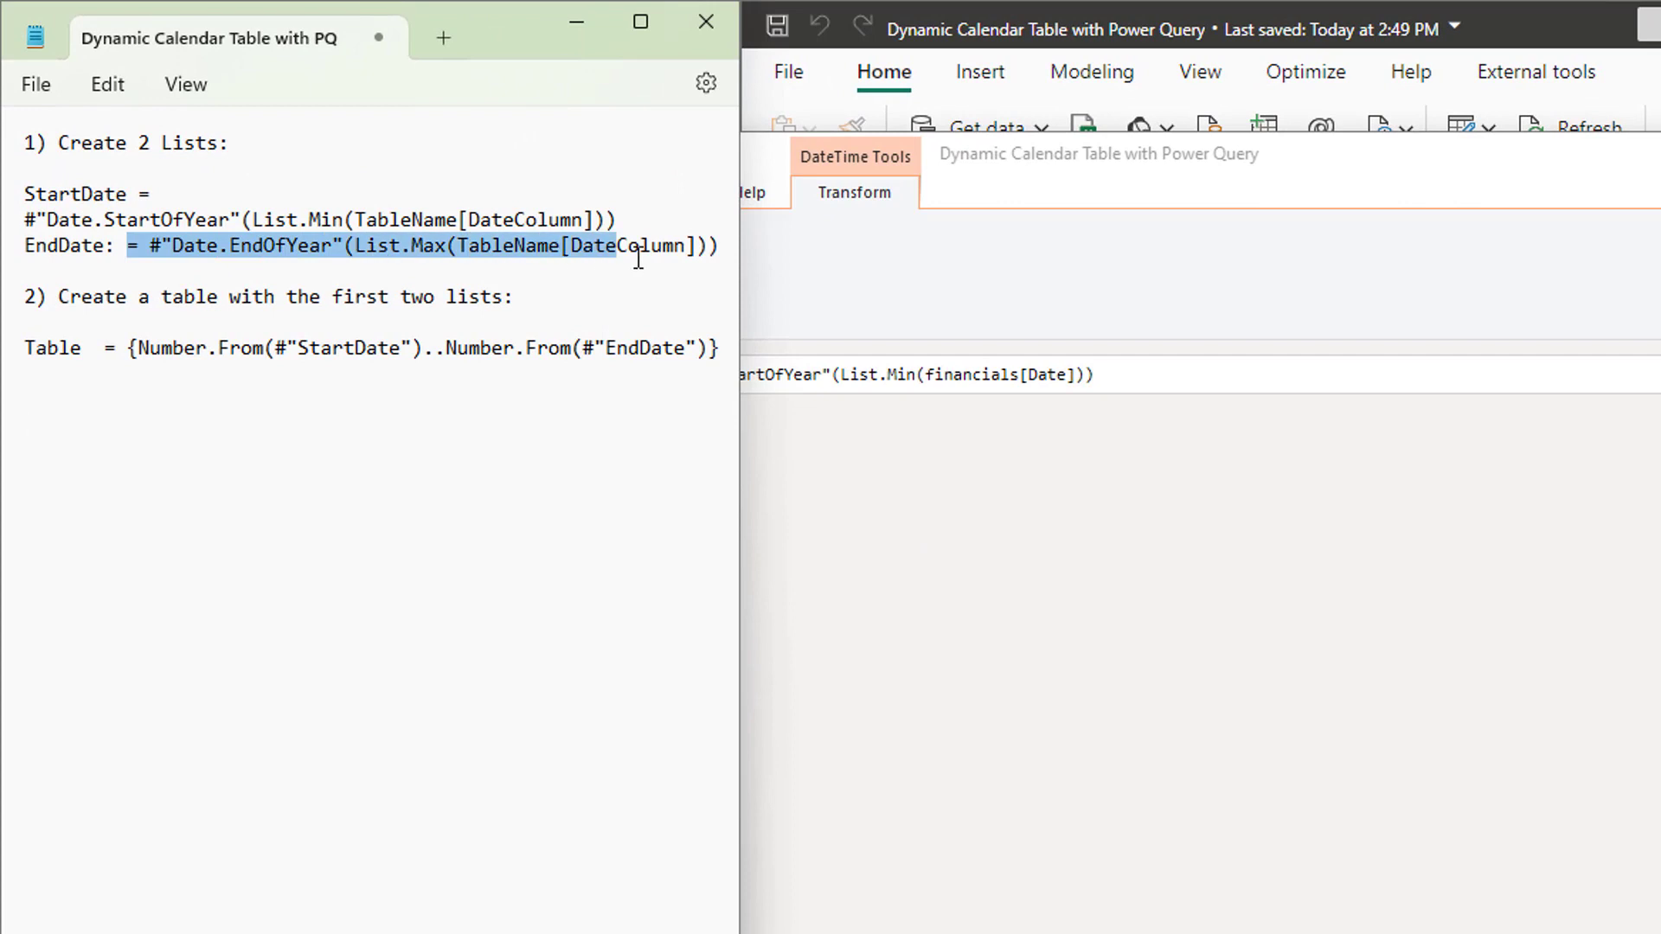
{"action": "left_click_drag", "start_coordinate": [639, 258], "coordinate": [717, 250]}
{"action": "key", "text": "ctrl+c"}
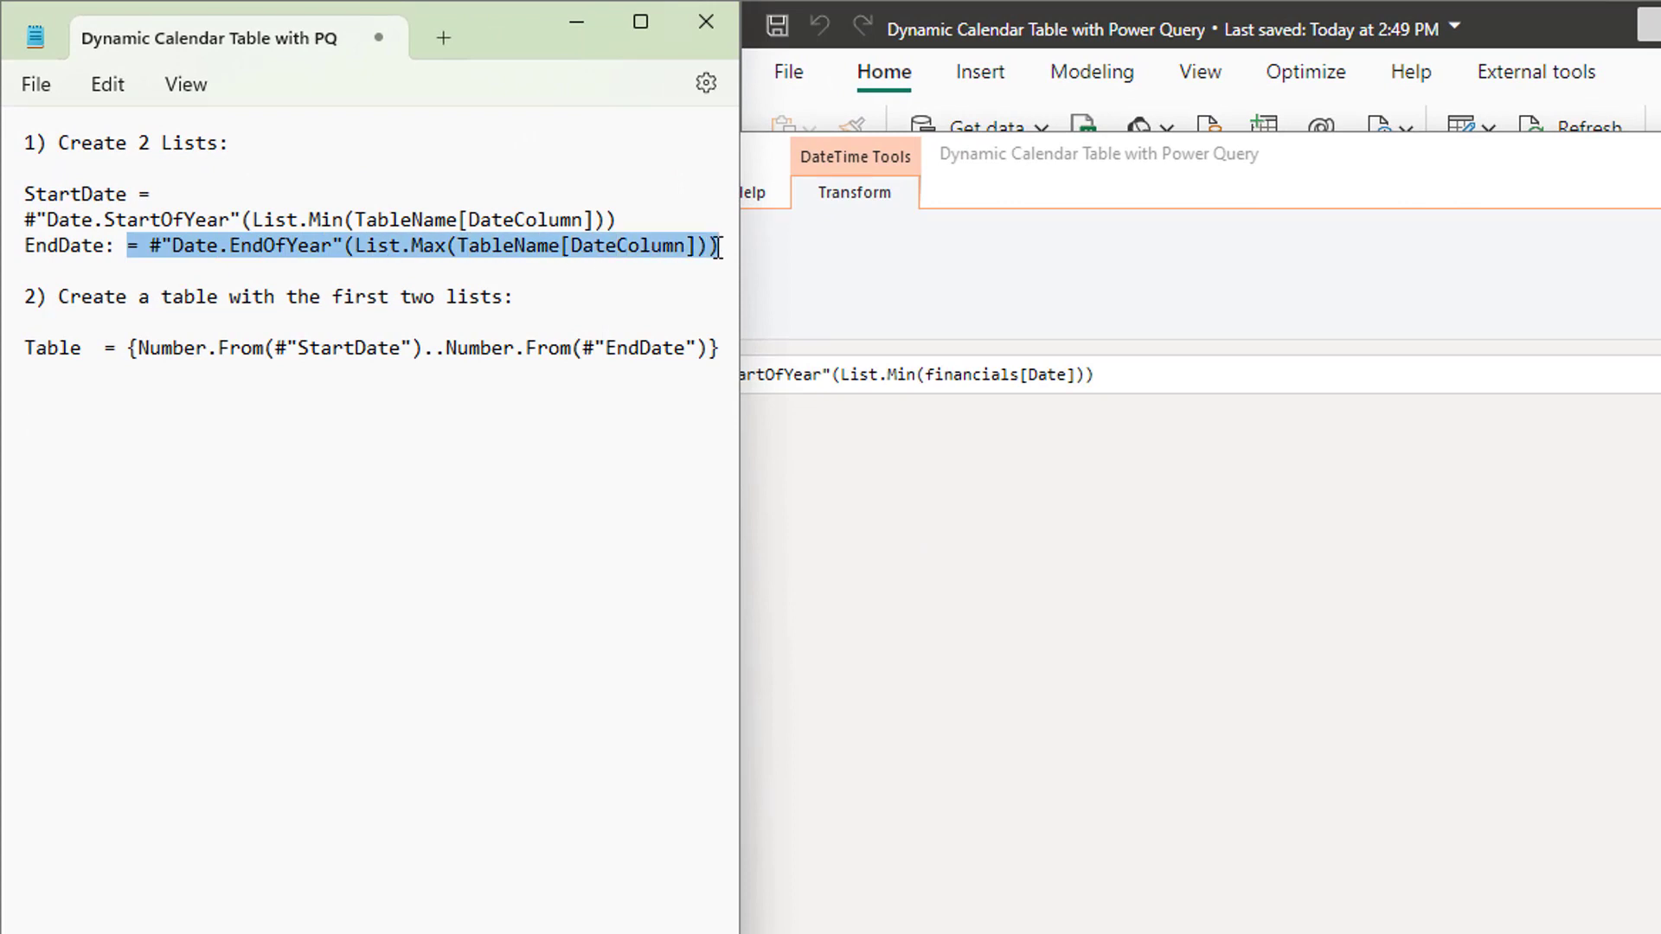
{"action": "left_click", "coordinate": [1285, 582]}
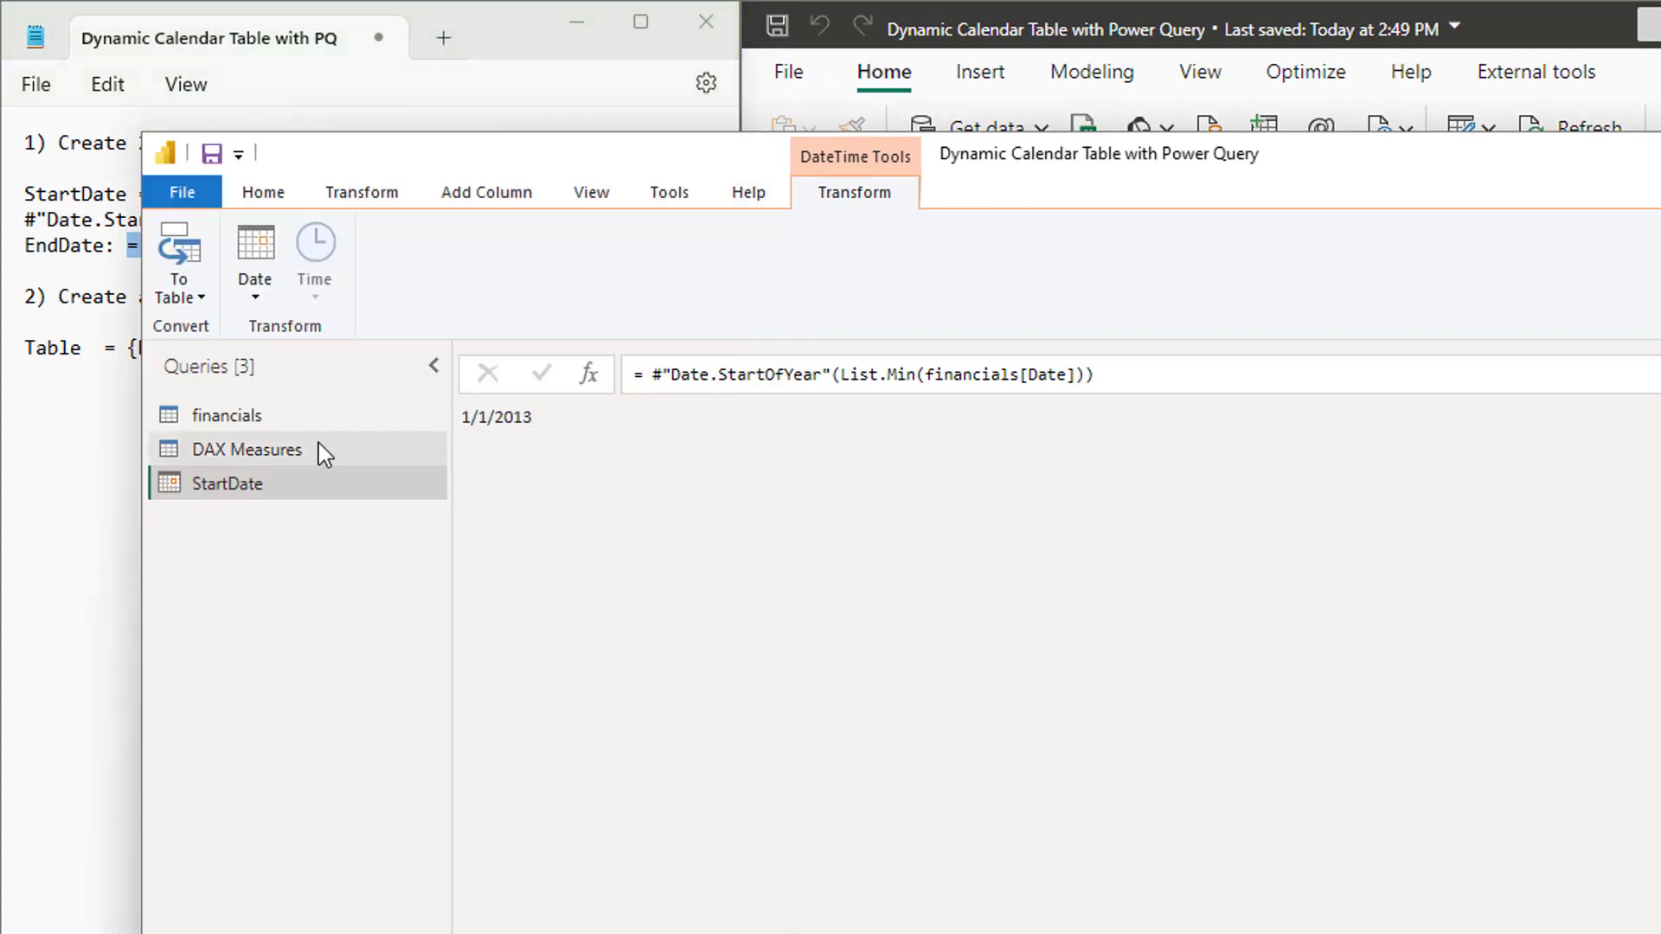
{"action": "right_click", "coordinate": [249, 526]}
{"action": "mouse_move", "coordinate": [375, 589]}
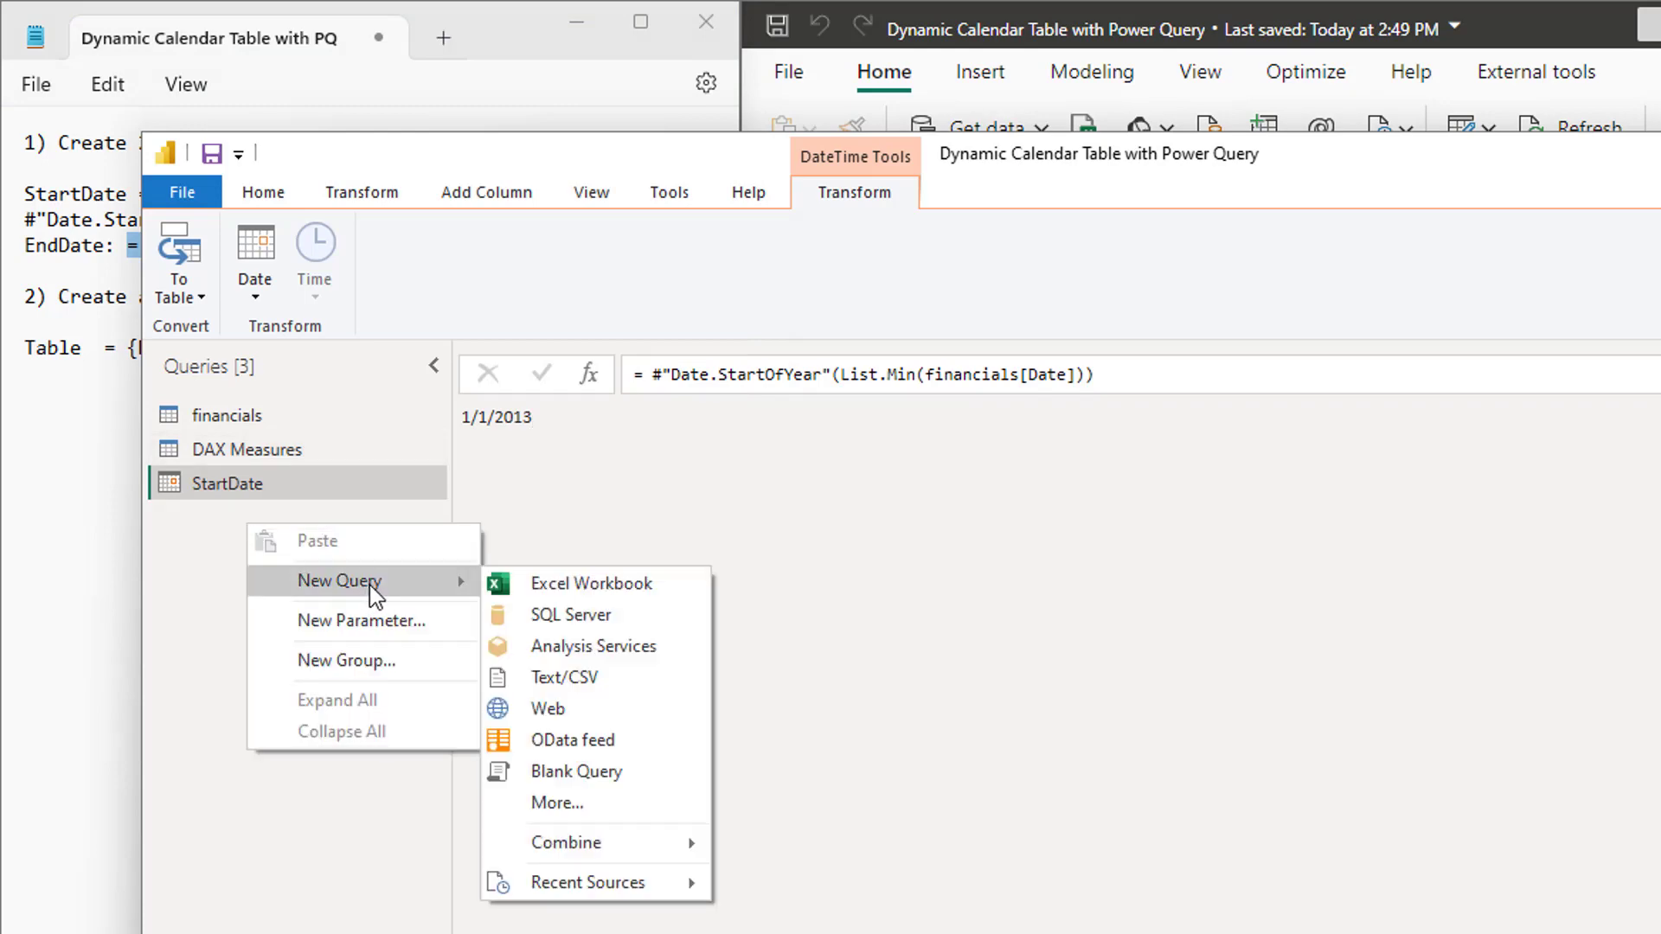
{"action": "left_click", "coordinate": [618, 773]}
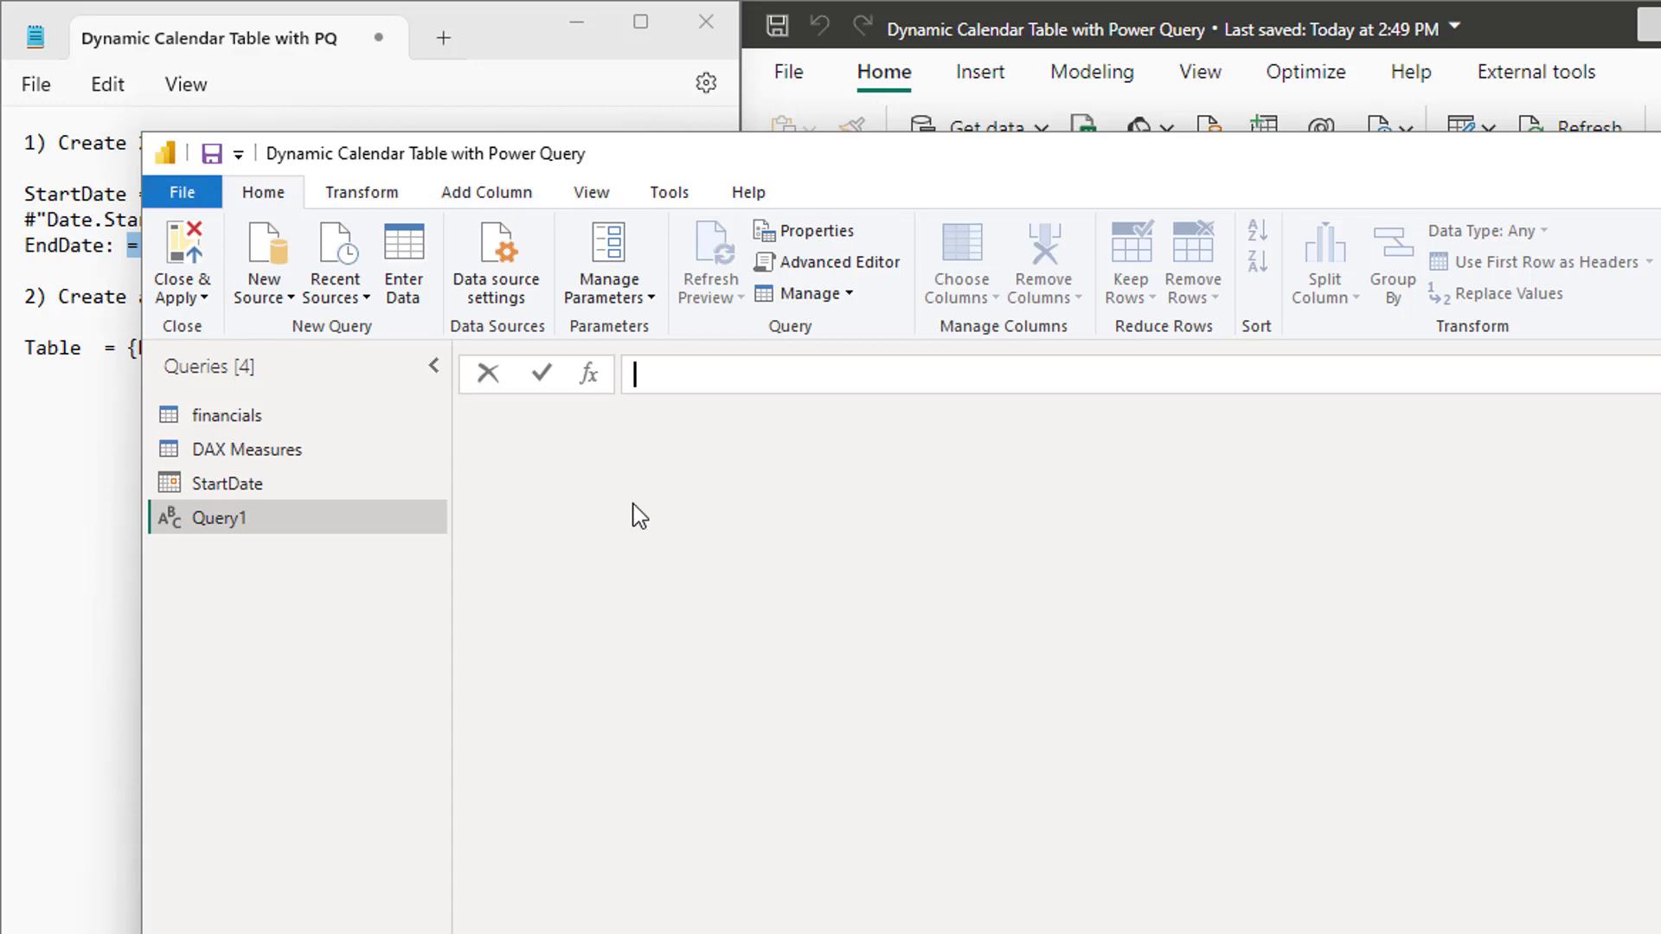
{"action": "key", "text": "ctrl+v"}
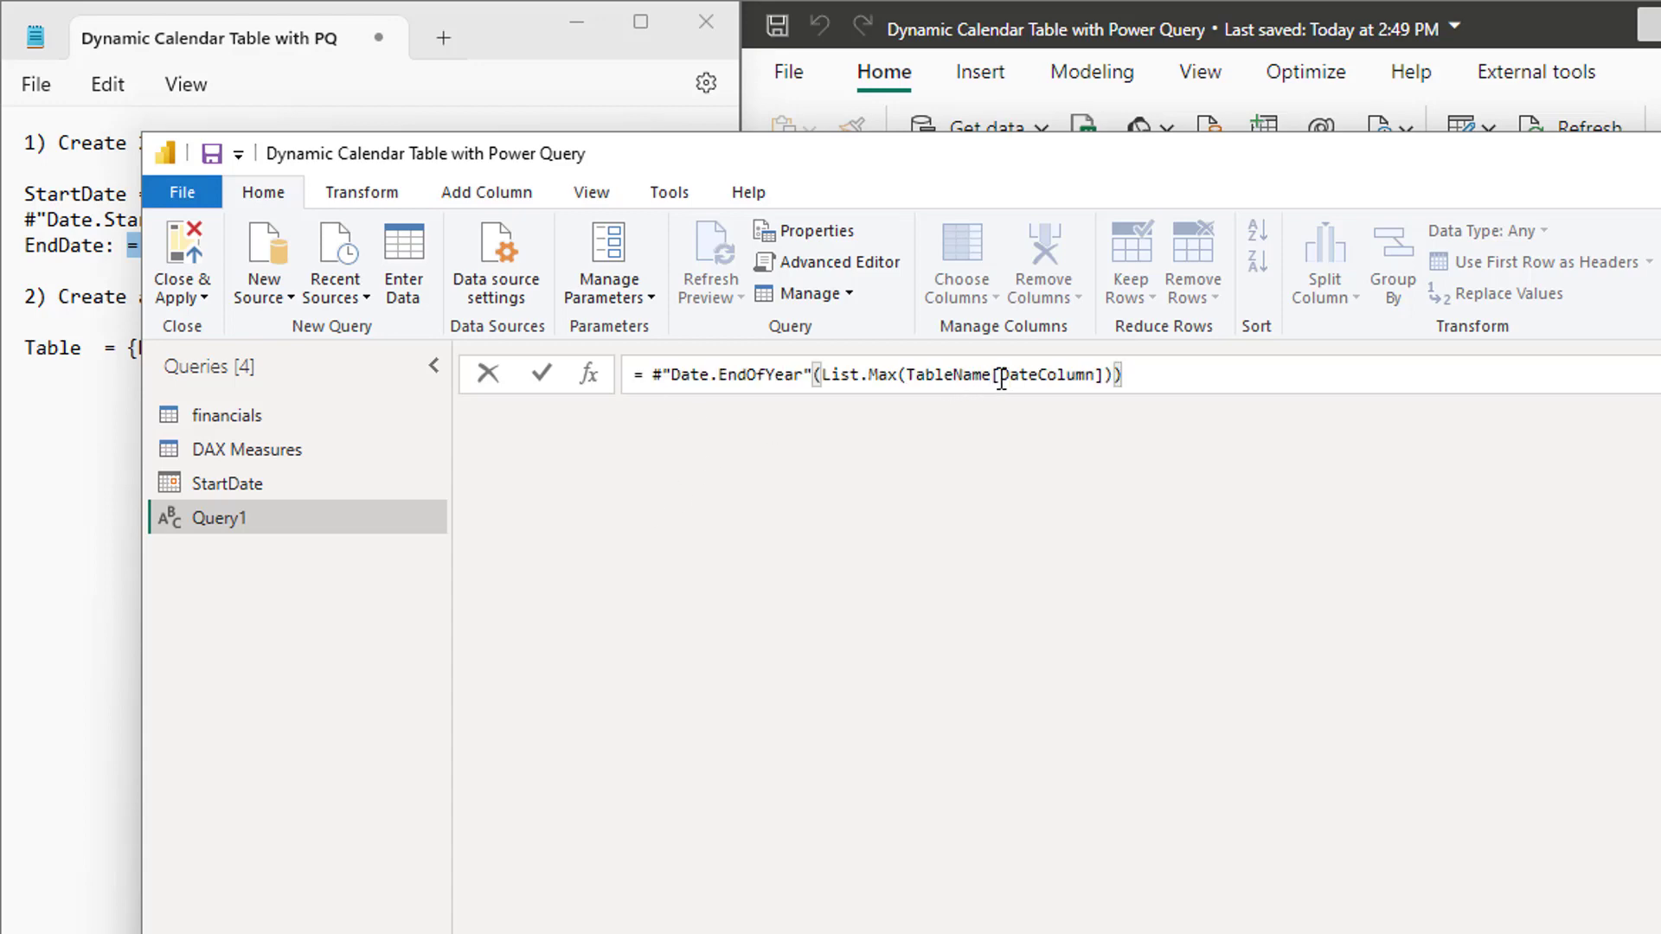
Point the formula at financials[Date] and rename the query EndDate, returning 12/31/2014
{"action": "left_click_drag", "start_coordinate": [991, 381], "coordinate": [908, 381]}
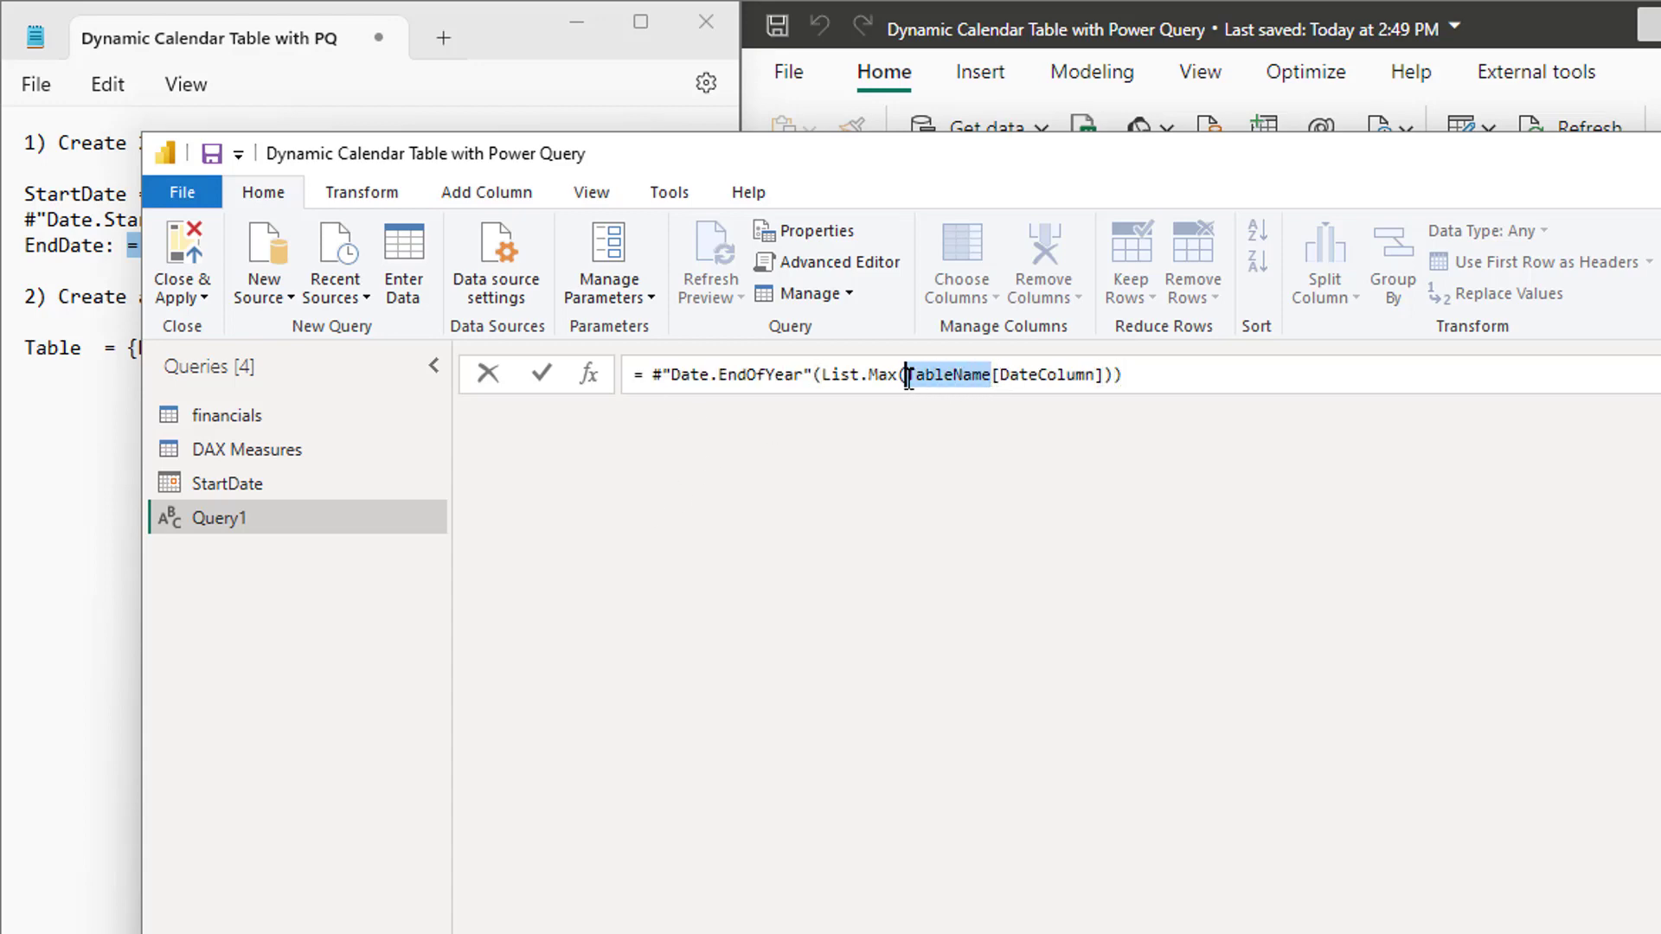
{"action": "type", "text": "financial"}
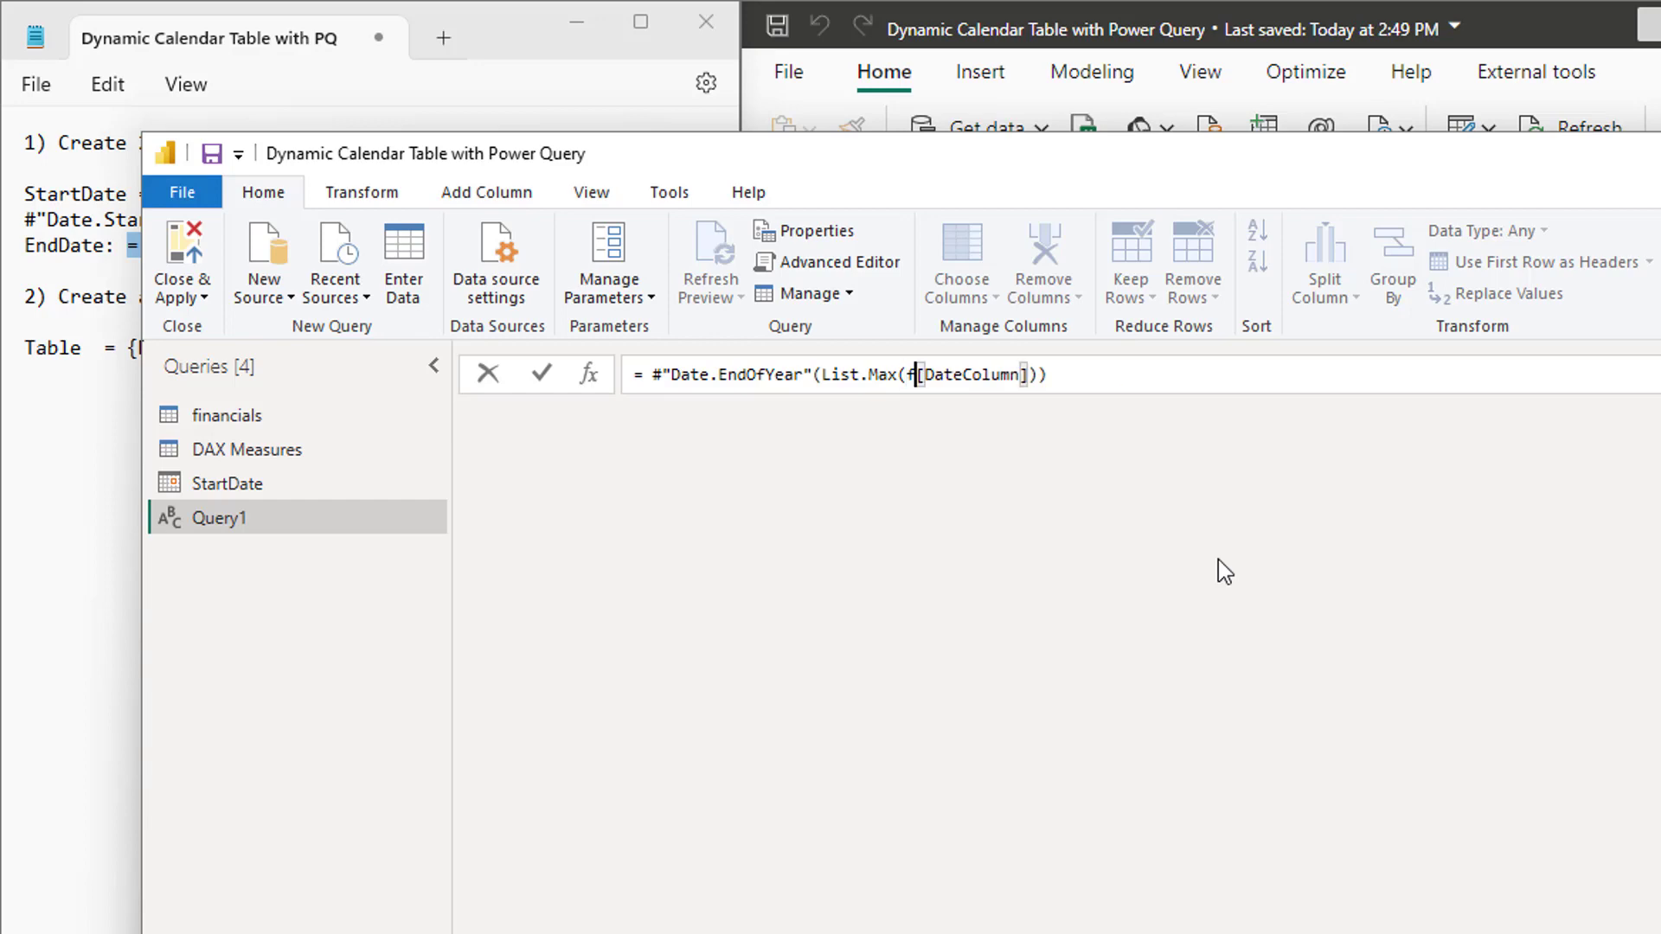
{"action": "type", "text": "s"}
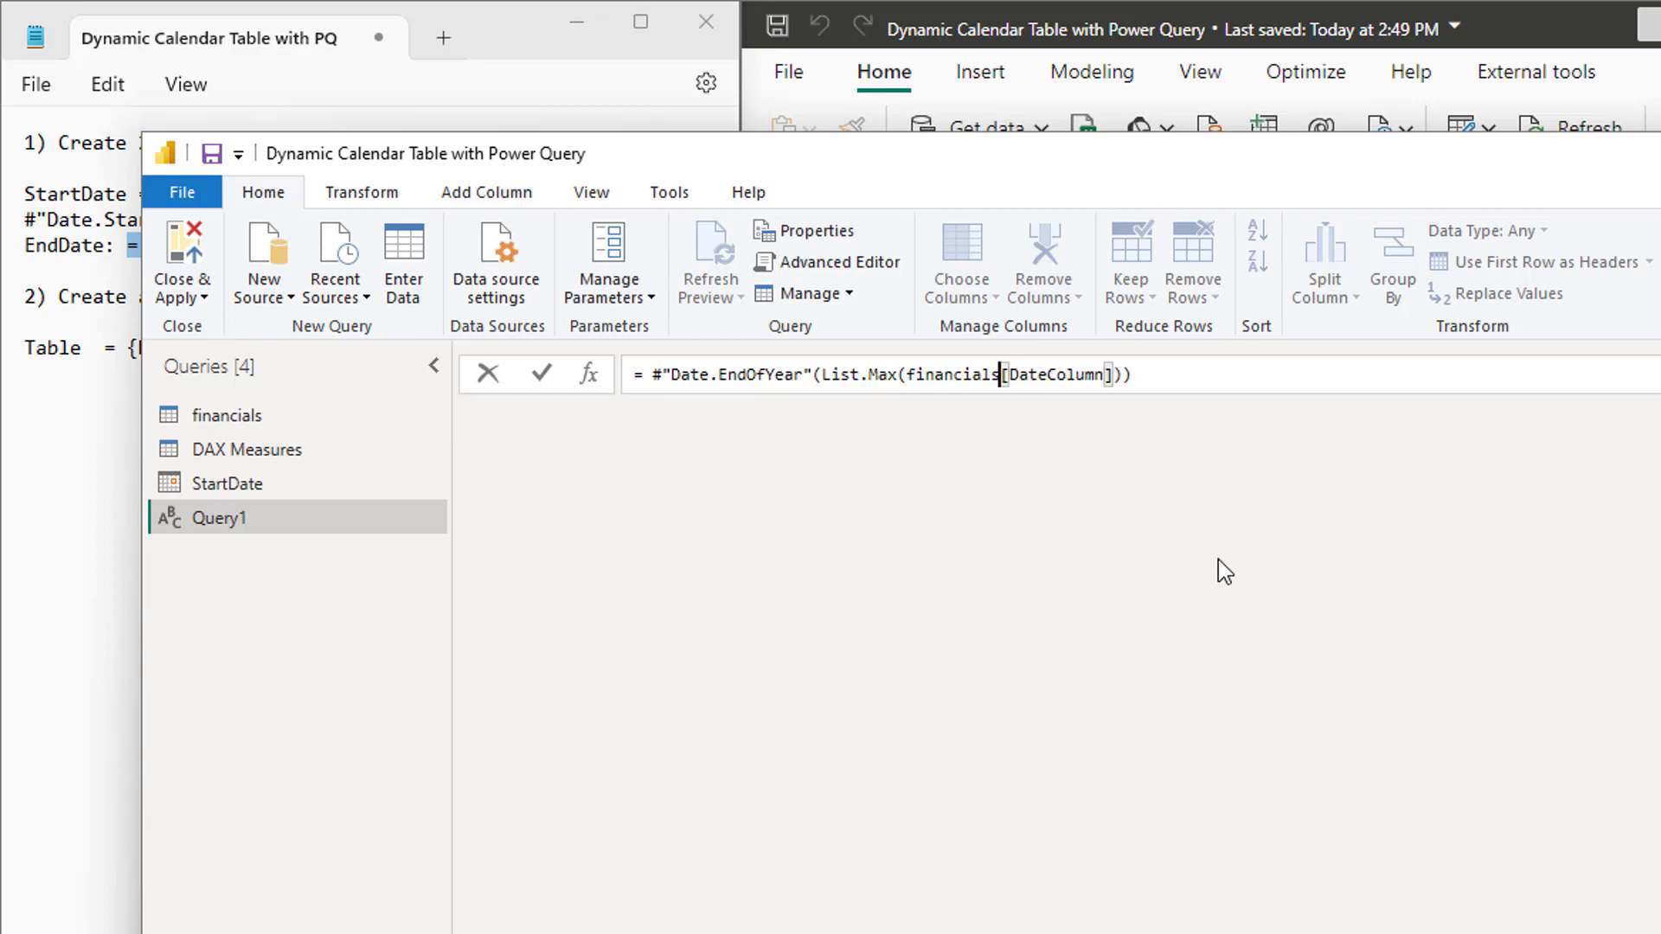
{"action": "left_click_drag", "start_coordinate": [1047, 378], "coordinate": [1104, 378]}
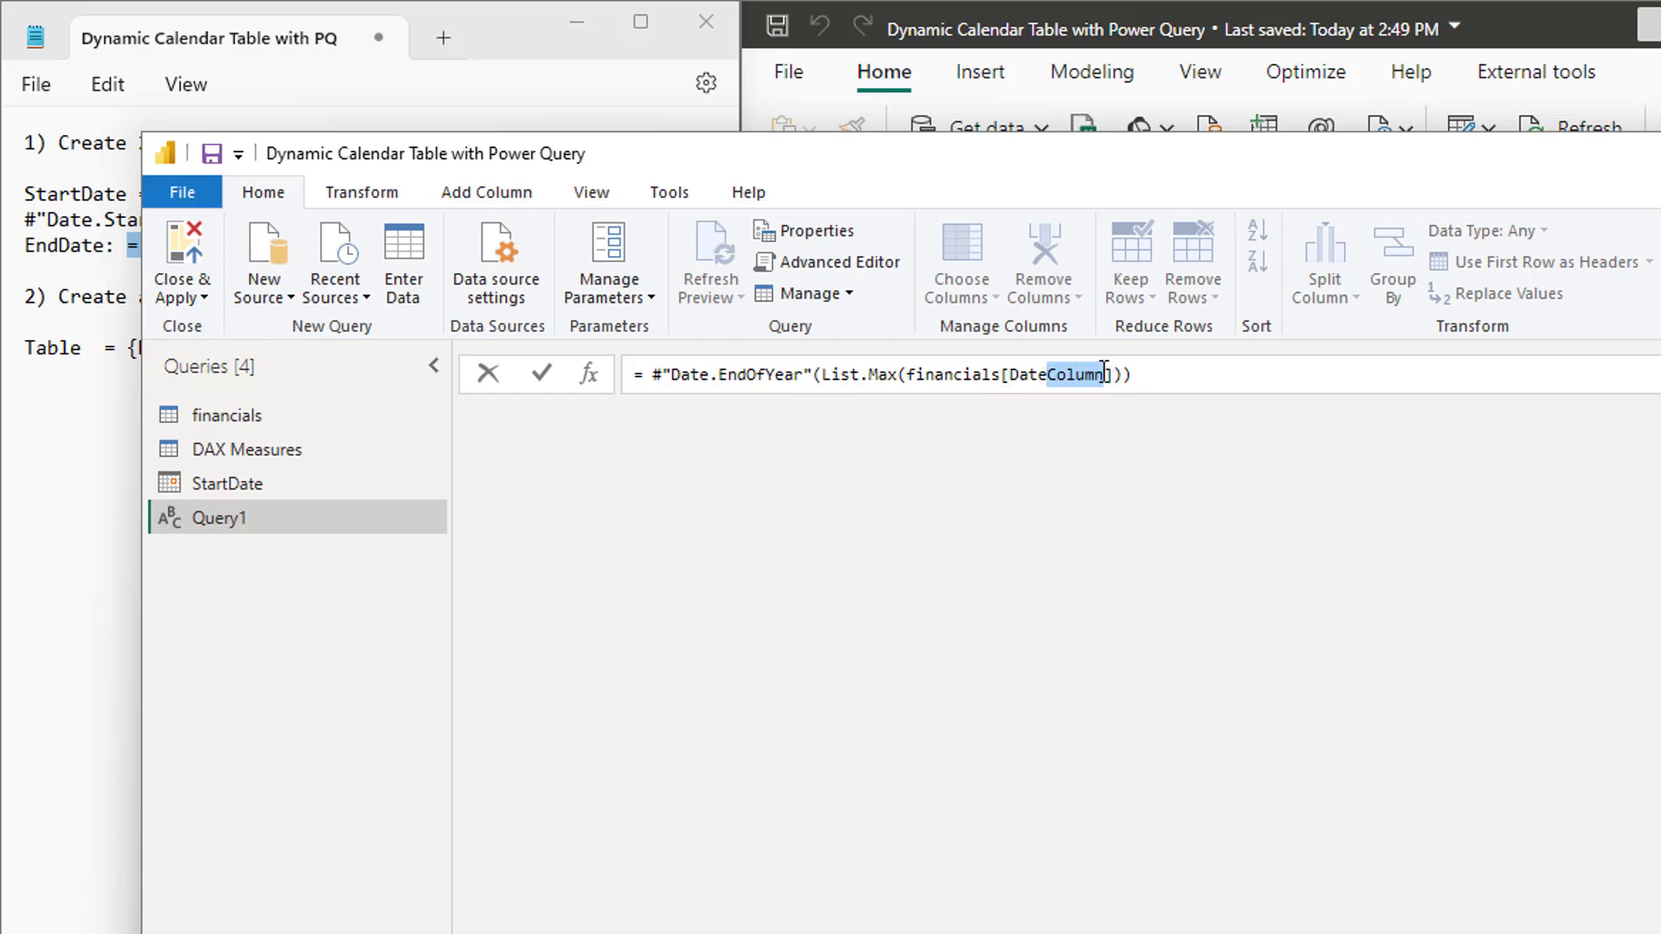
{"action": "key", "text": "BackSpace"}
{"action": "key", "text": "Return"}
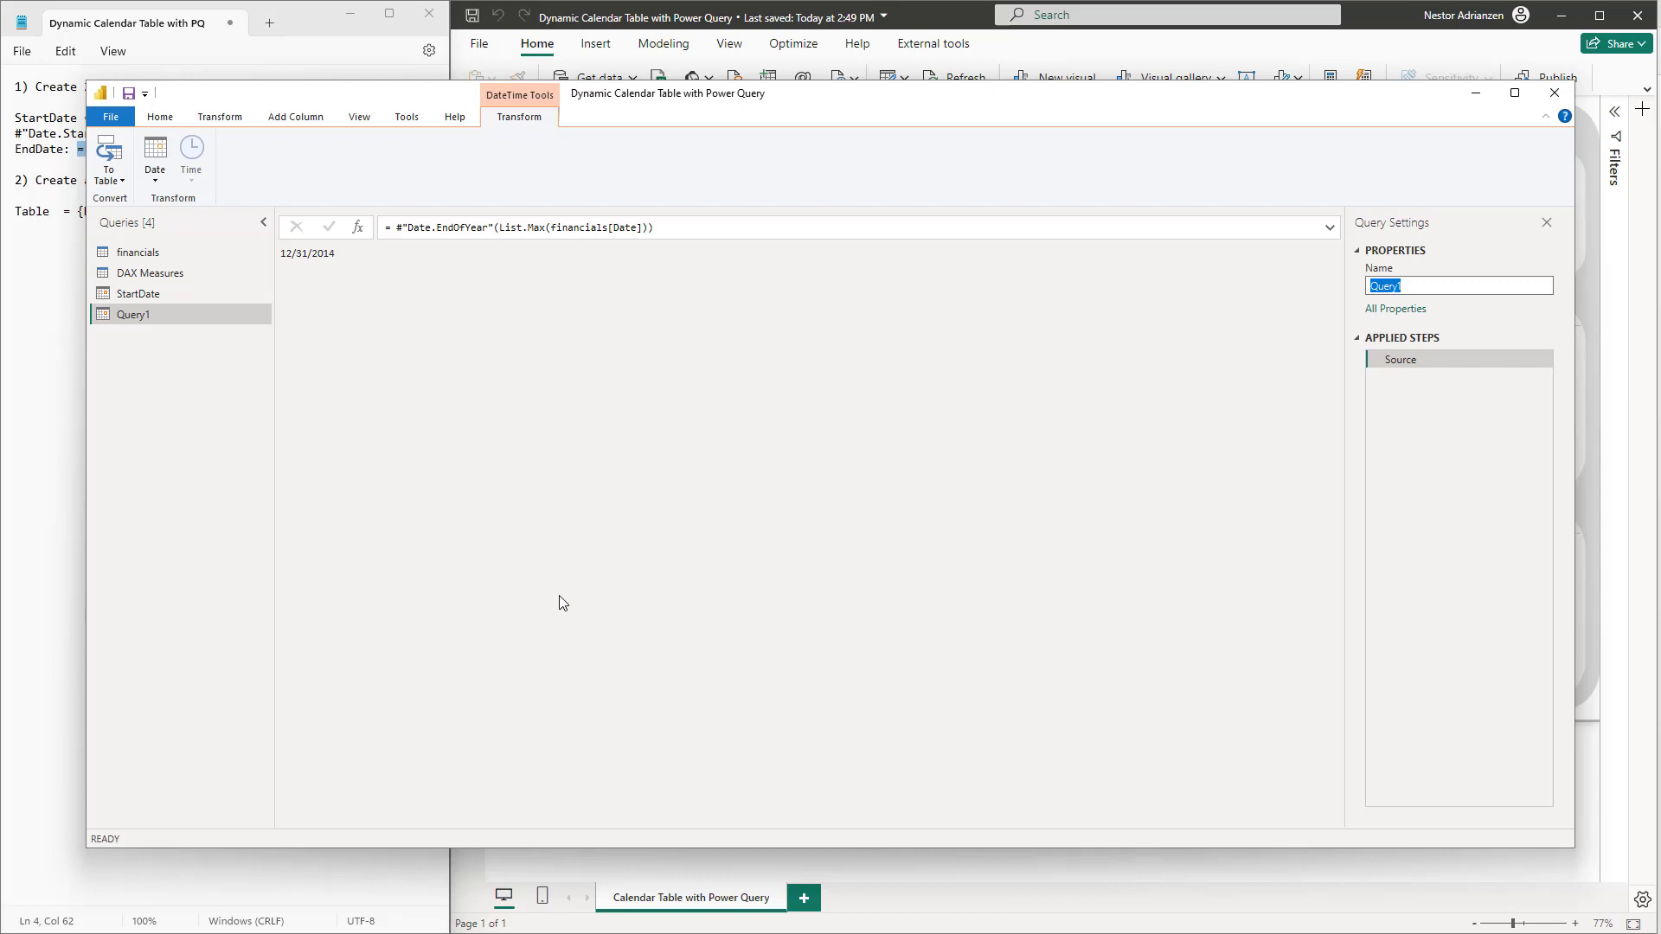
{"action": "type", "text": "EndDate"}
{"action": "key", "text": "Return"}
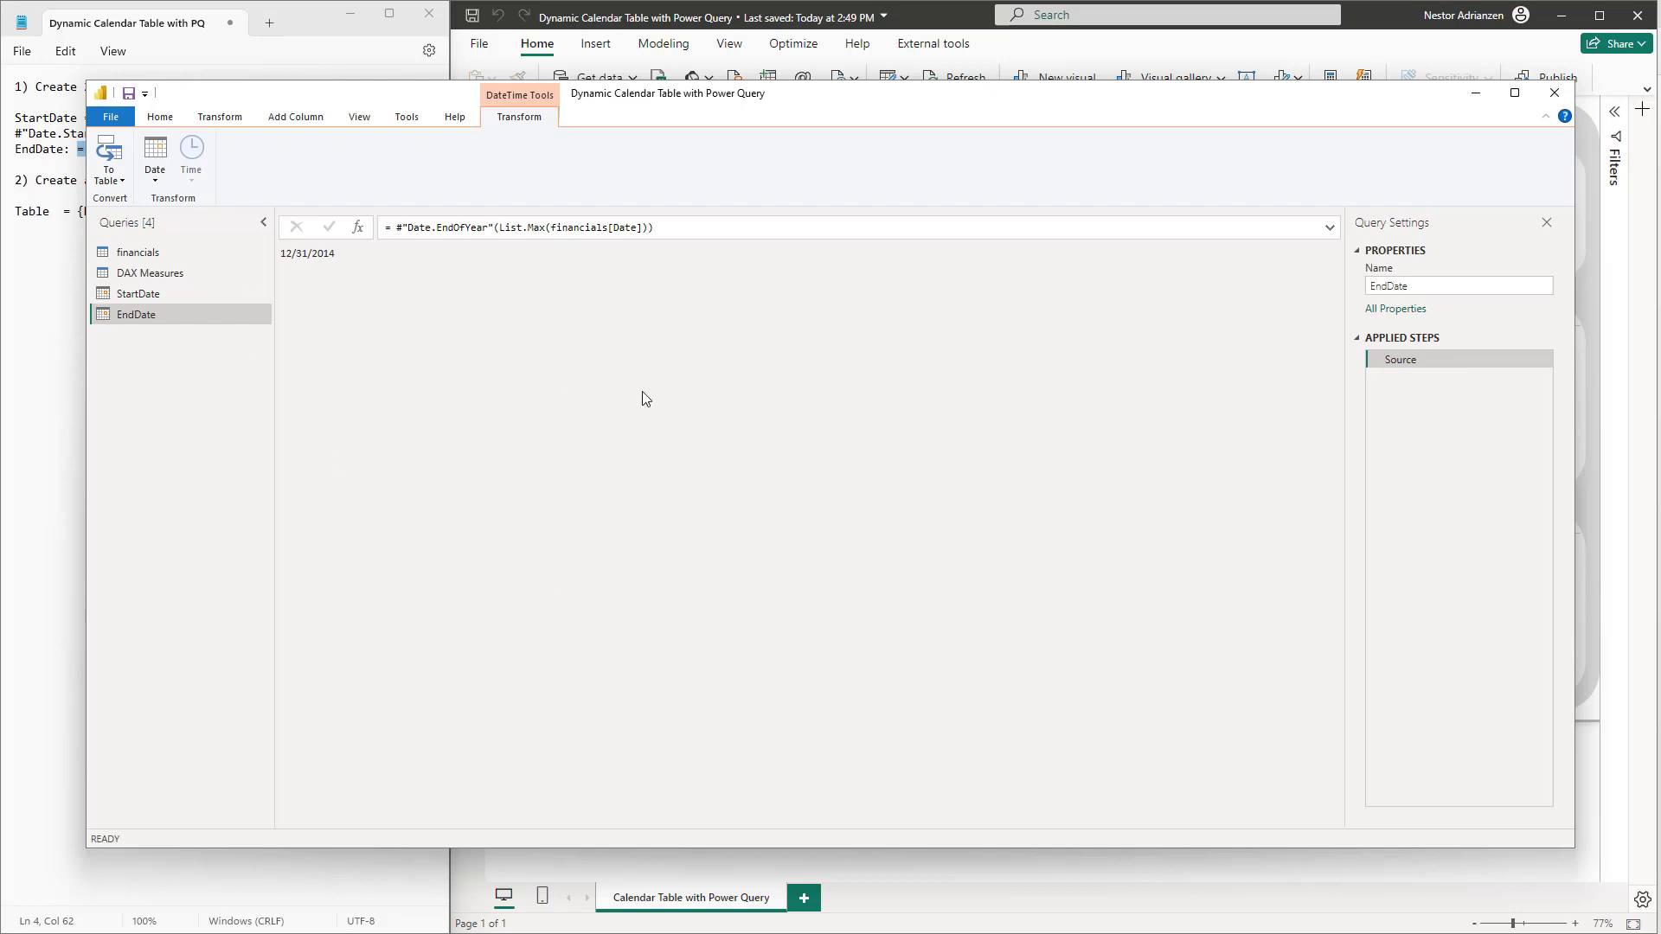
Add another blank query from the Queries pane
{"action": "left_click", "coordinate": [87, 308]}
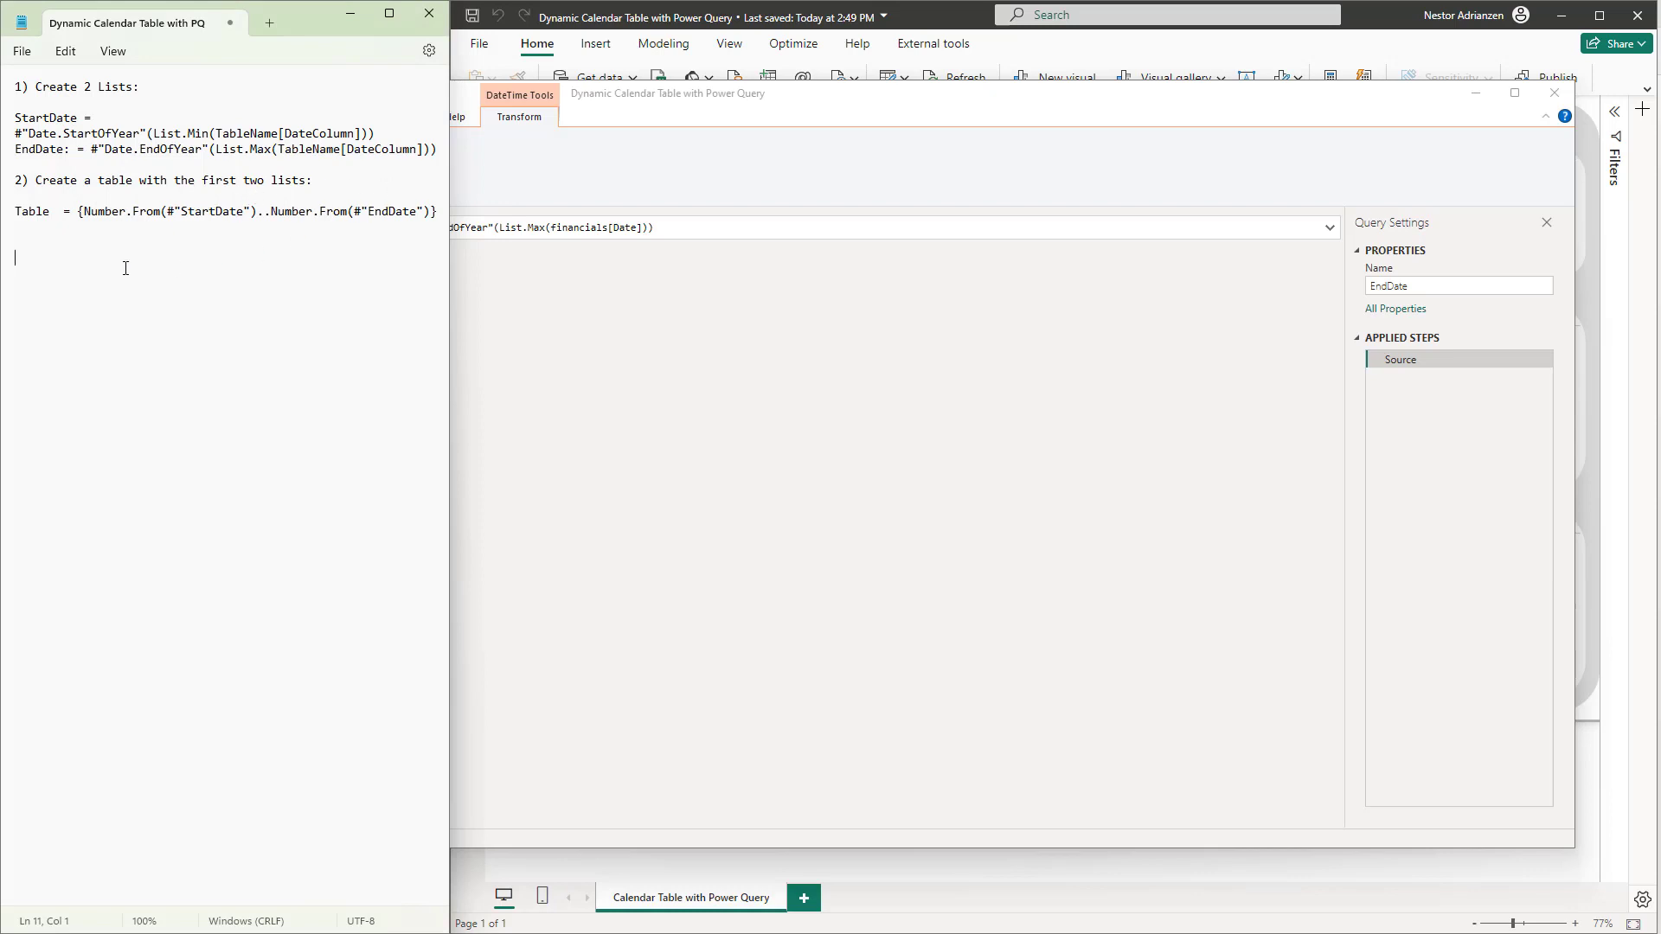
{"action": "left_click", "coordinate": [544, 346]}
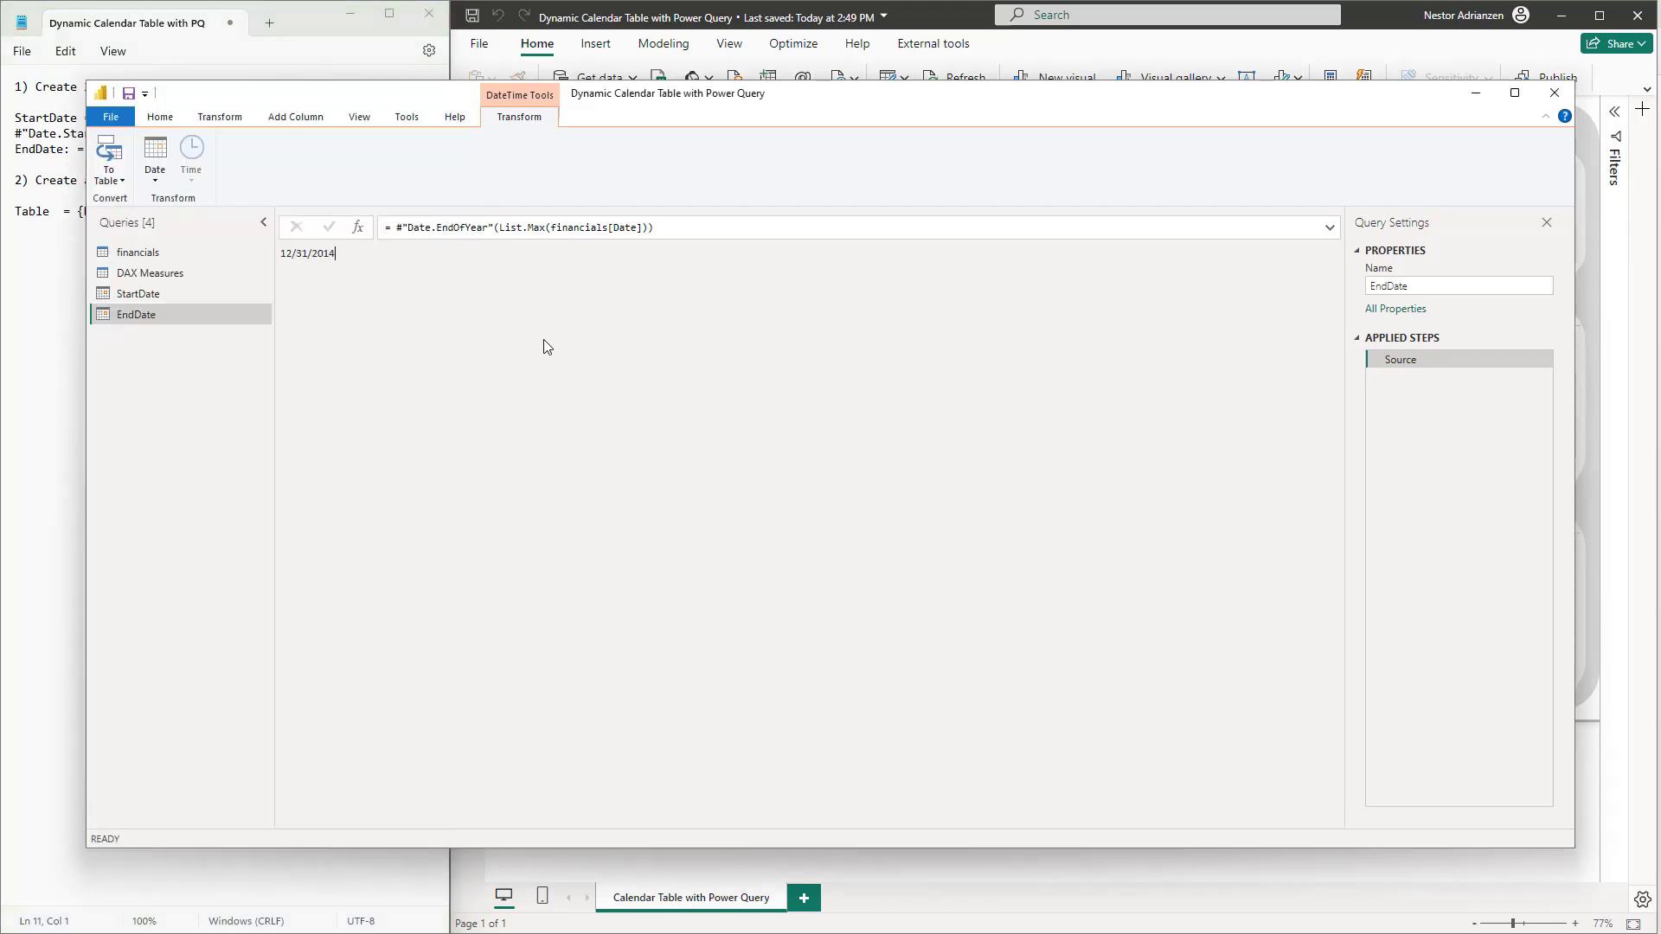
{"action": "right_click", "coordinate": [176, 346]}
{"action": "mouse_move", "coordinate": [282, 381]}
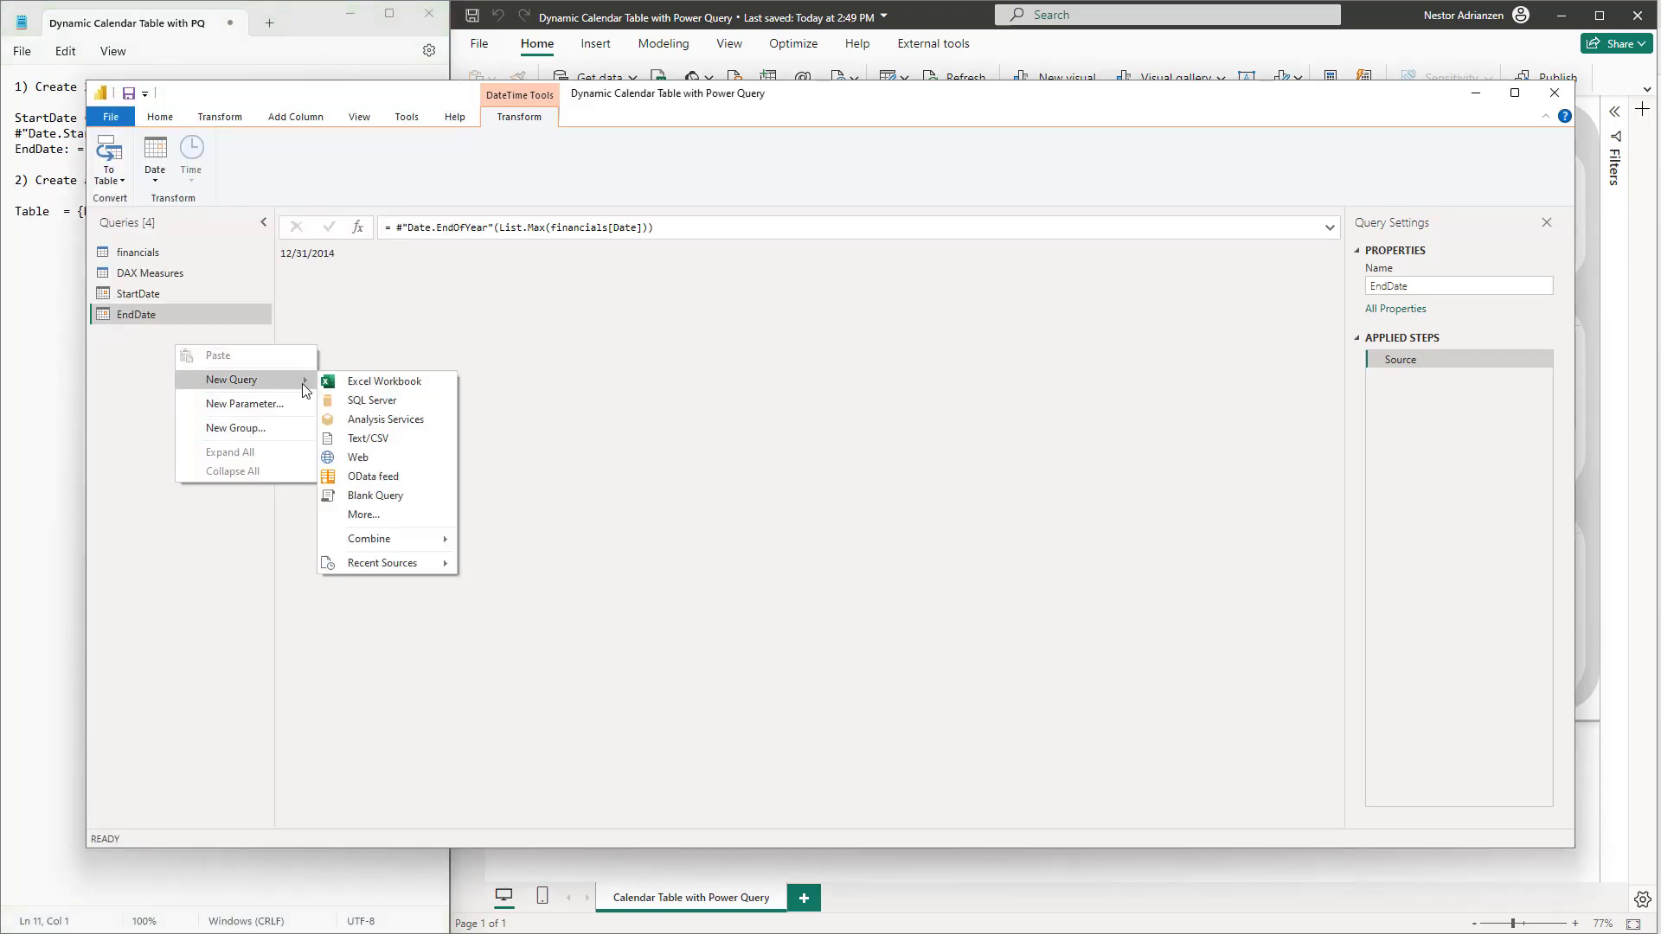
{"action": "left_click", "coordinate": [399, 502]}
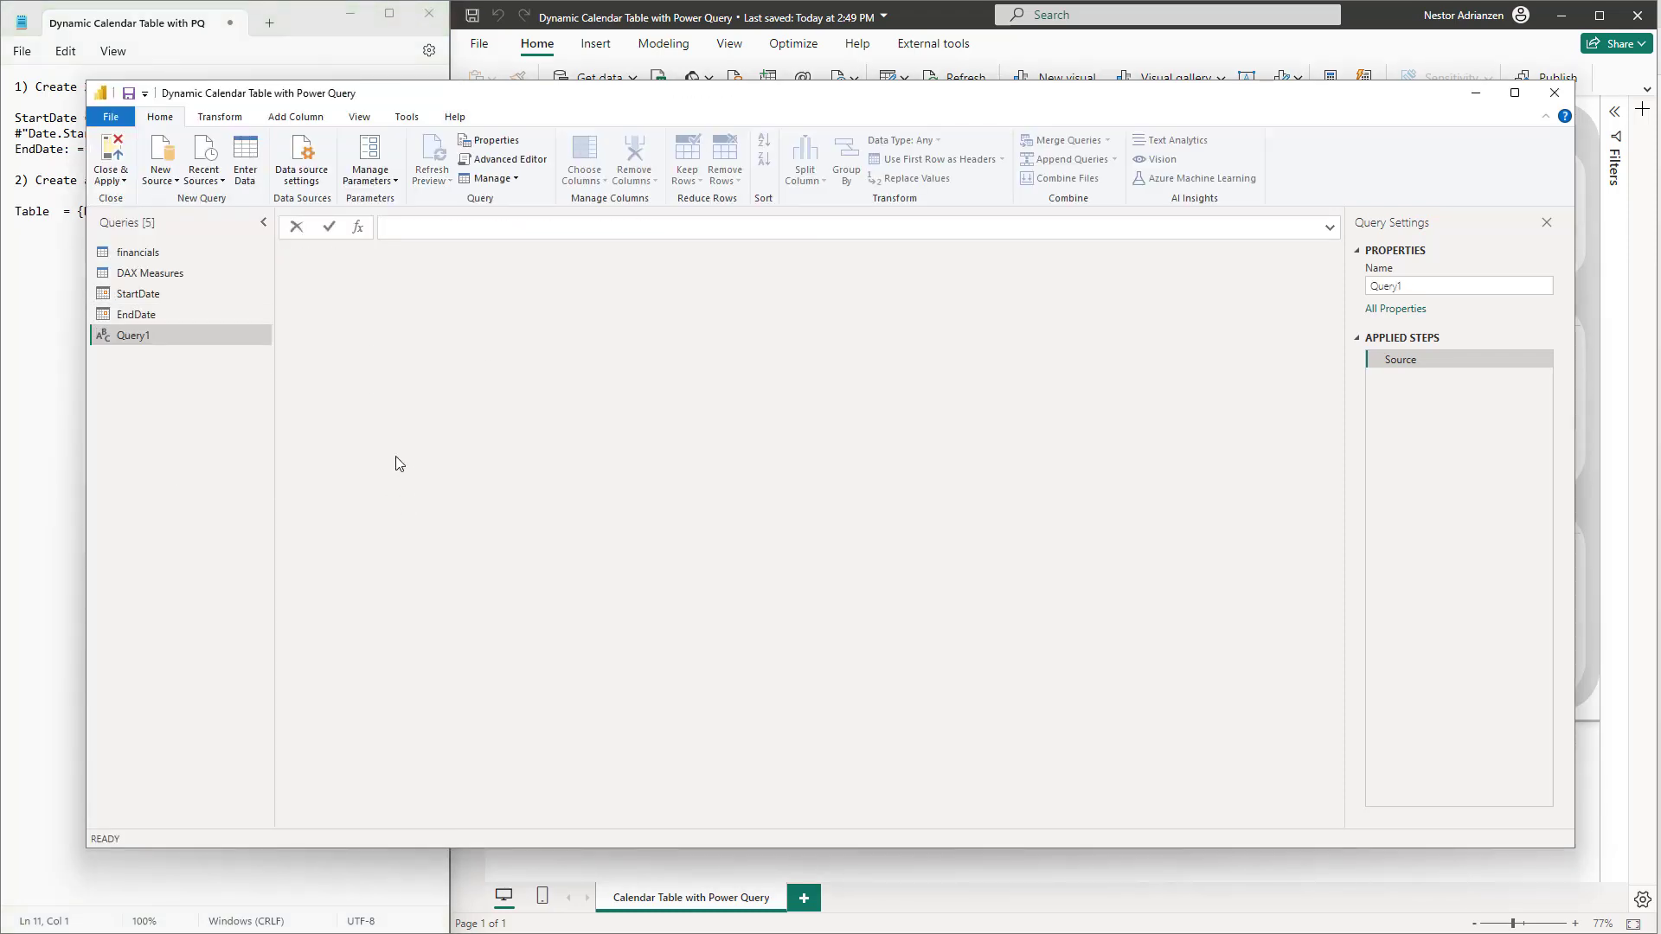
Paste the StartDate-to-EndDate list formula, giving 730 numbers, and name the query Dates
{"action": "left_click", "coordinate": [50, 275]}
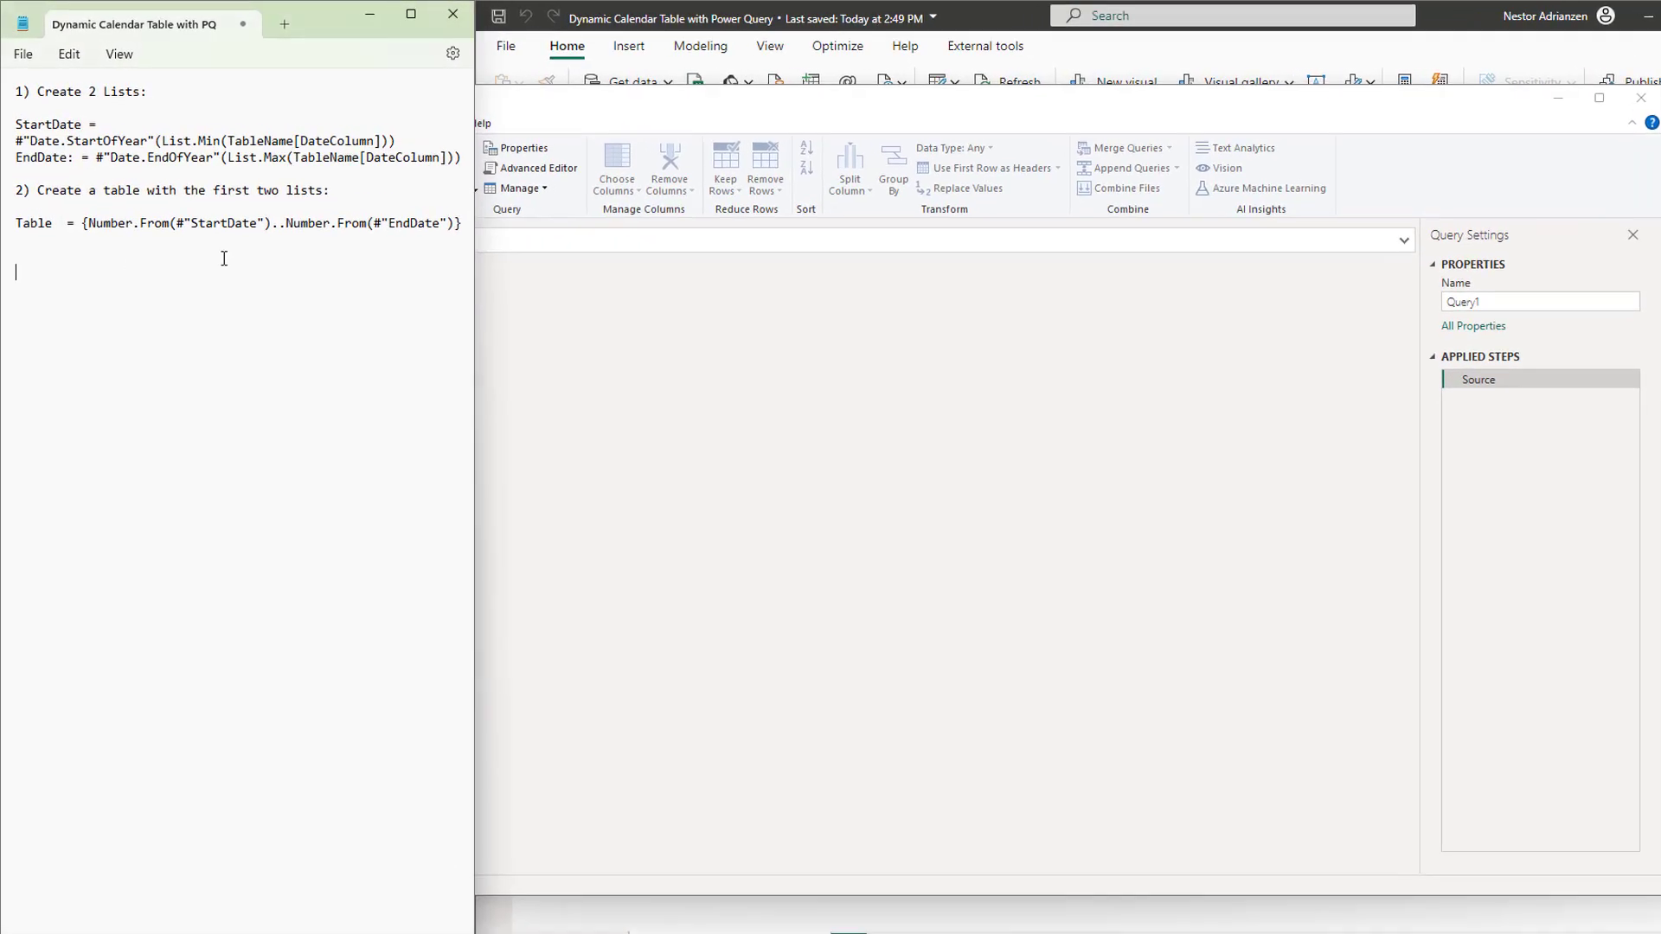
{"action": "left_click_drag", "start_coordinate": [117, 374], "coordinate": [785, 374]}
{"action": "key", "text": "ctrl+c"}
{"action": "left_click", "coordinate": [1214, 725]}
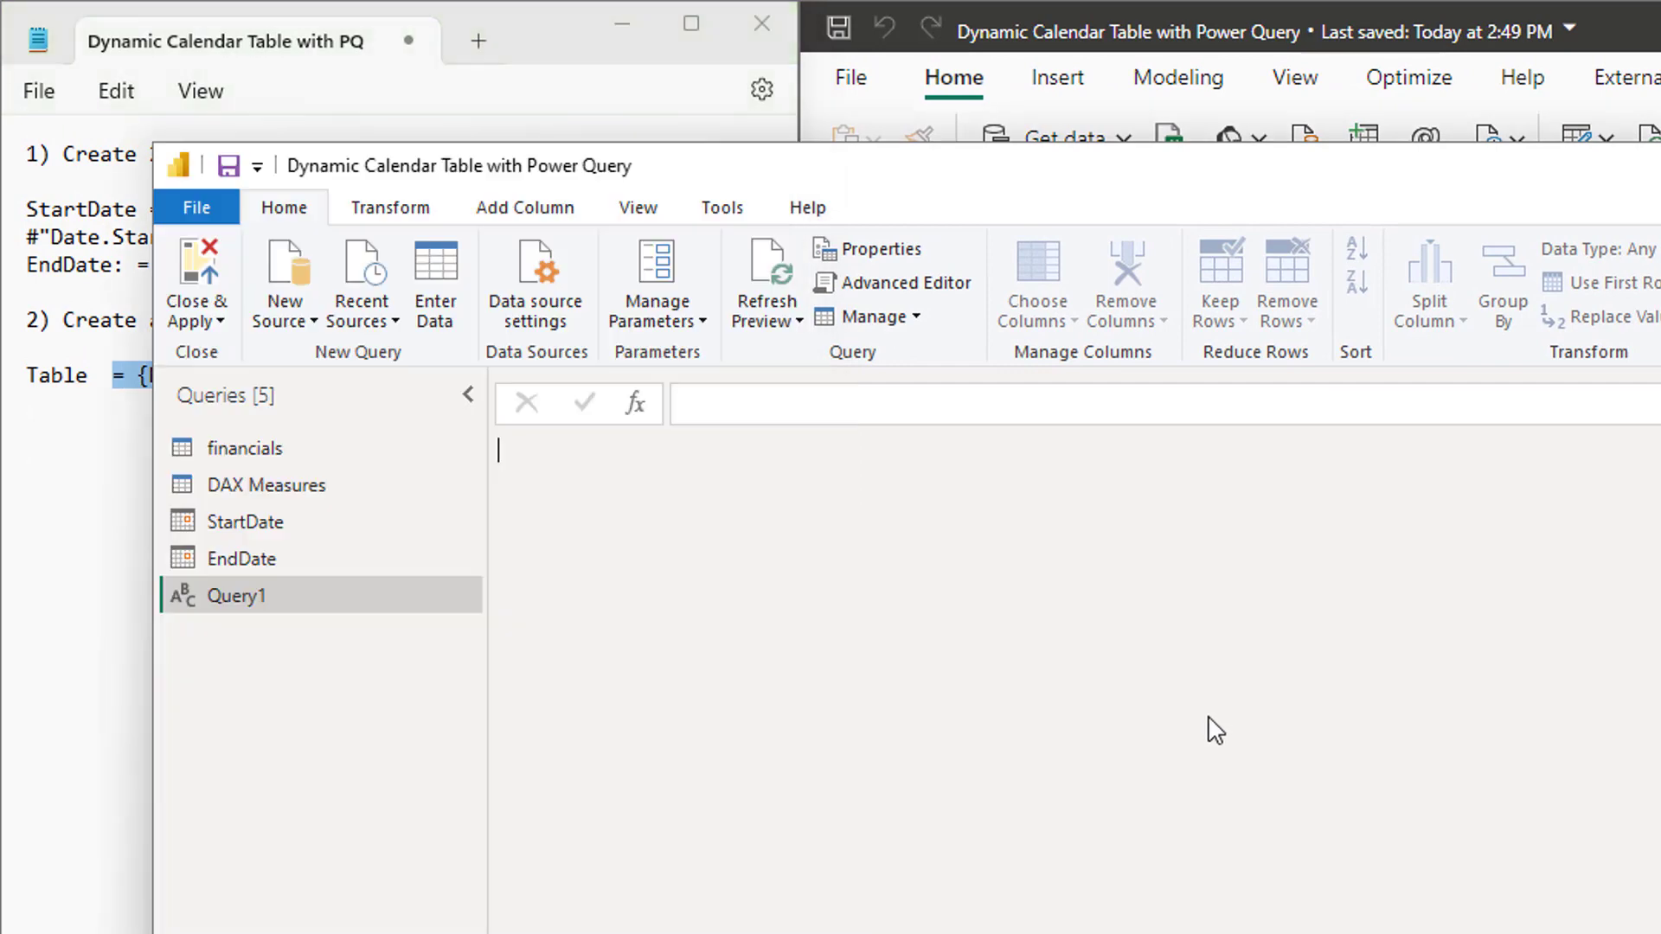
{"action": "left_click", "coordinate": [749, 408]}
{"action": "key", "text": "ctrl+v"}
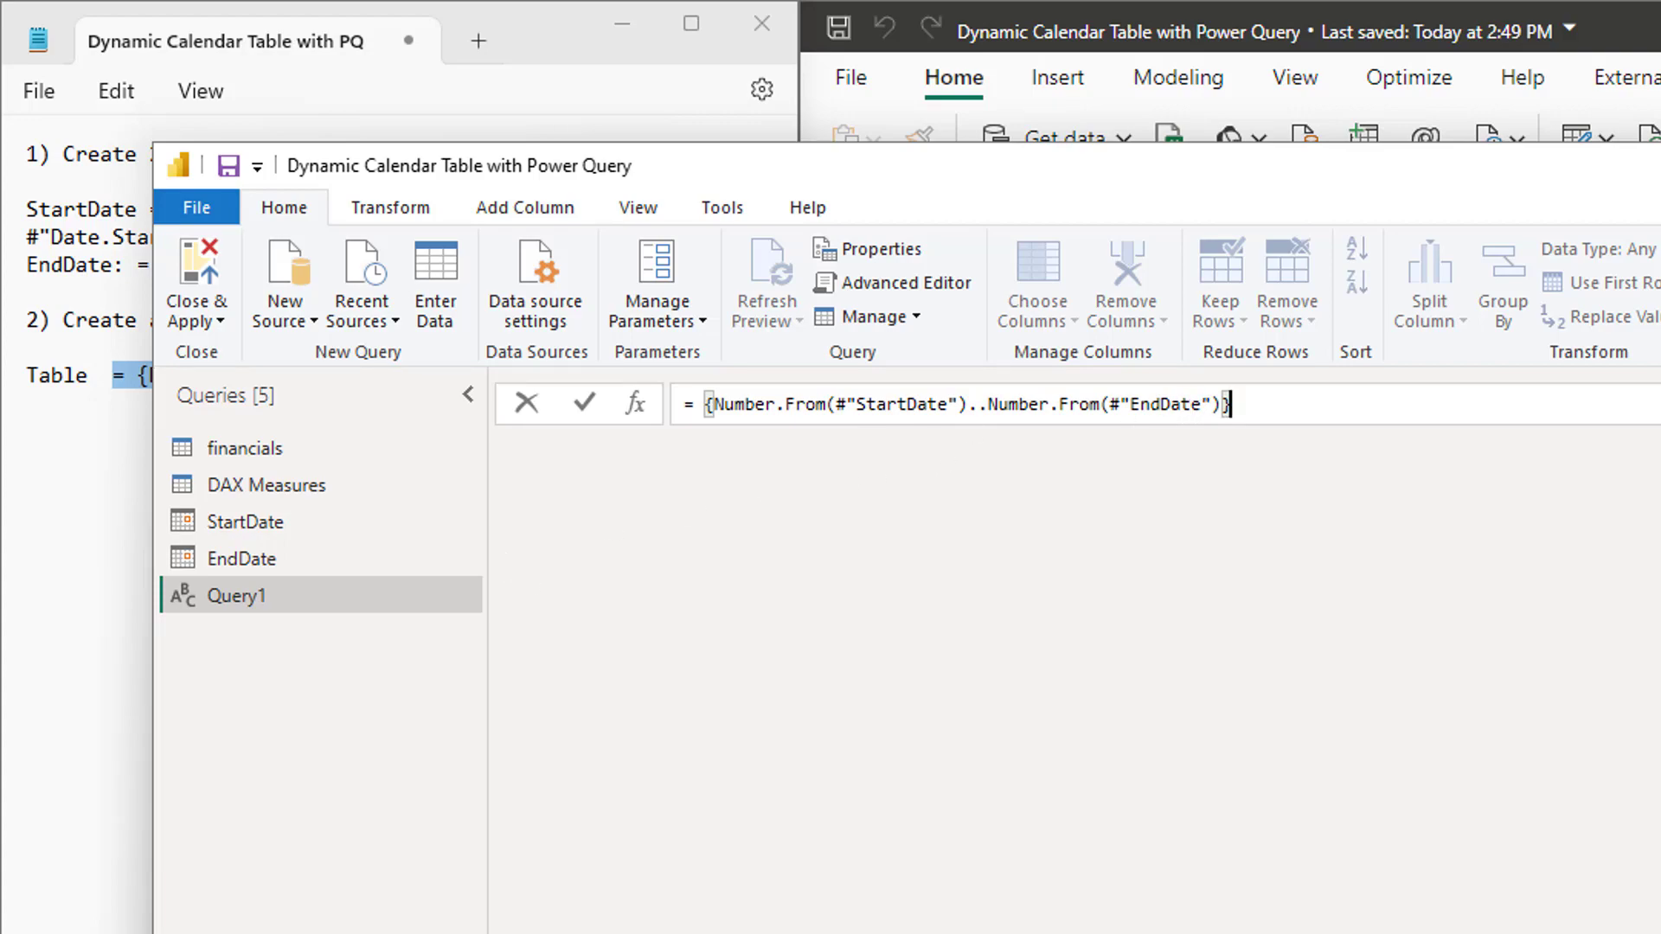
{"action": "key", "text": "Return"}
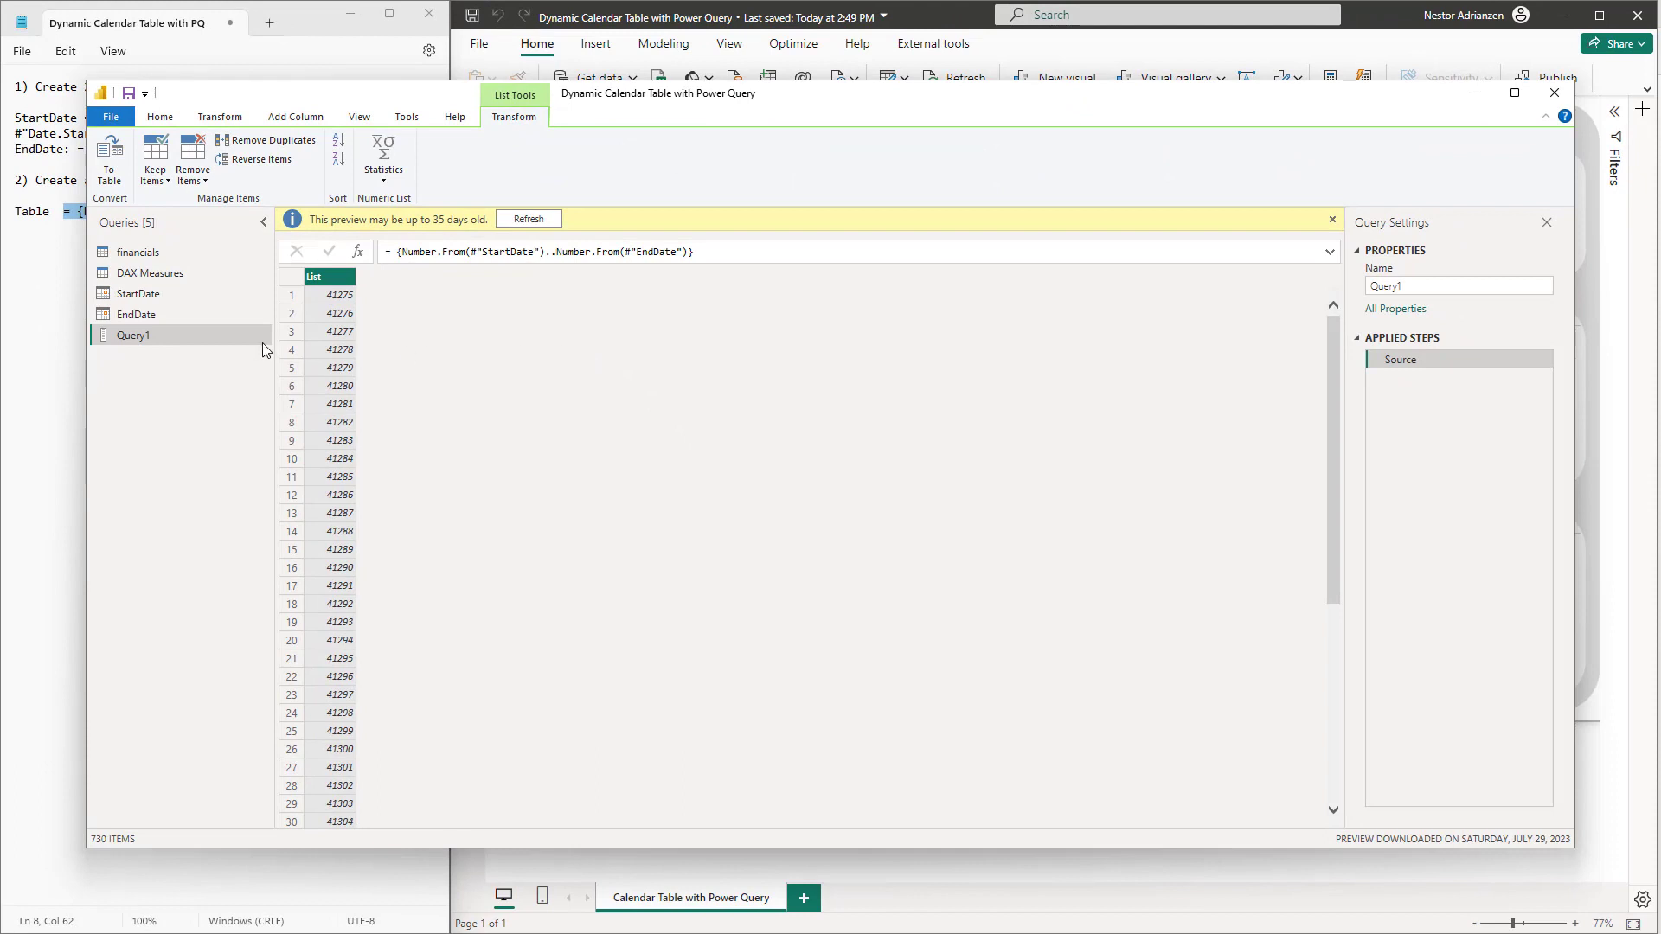
{"action": "double_click", "coordinate": [1426, 284]}
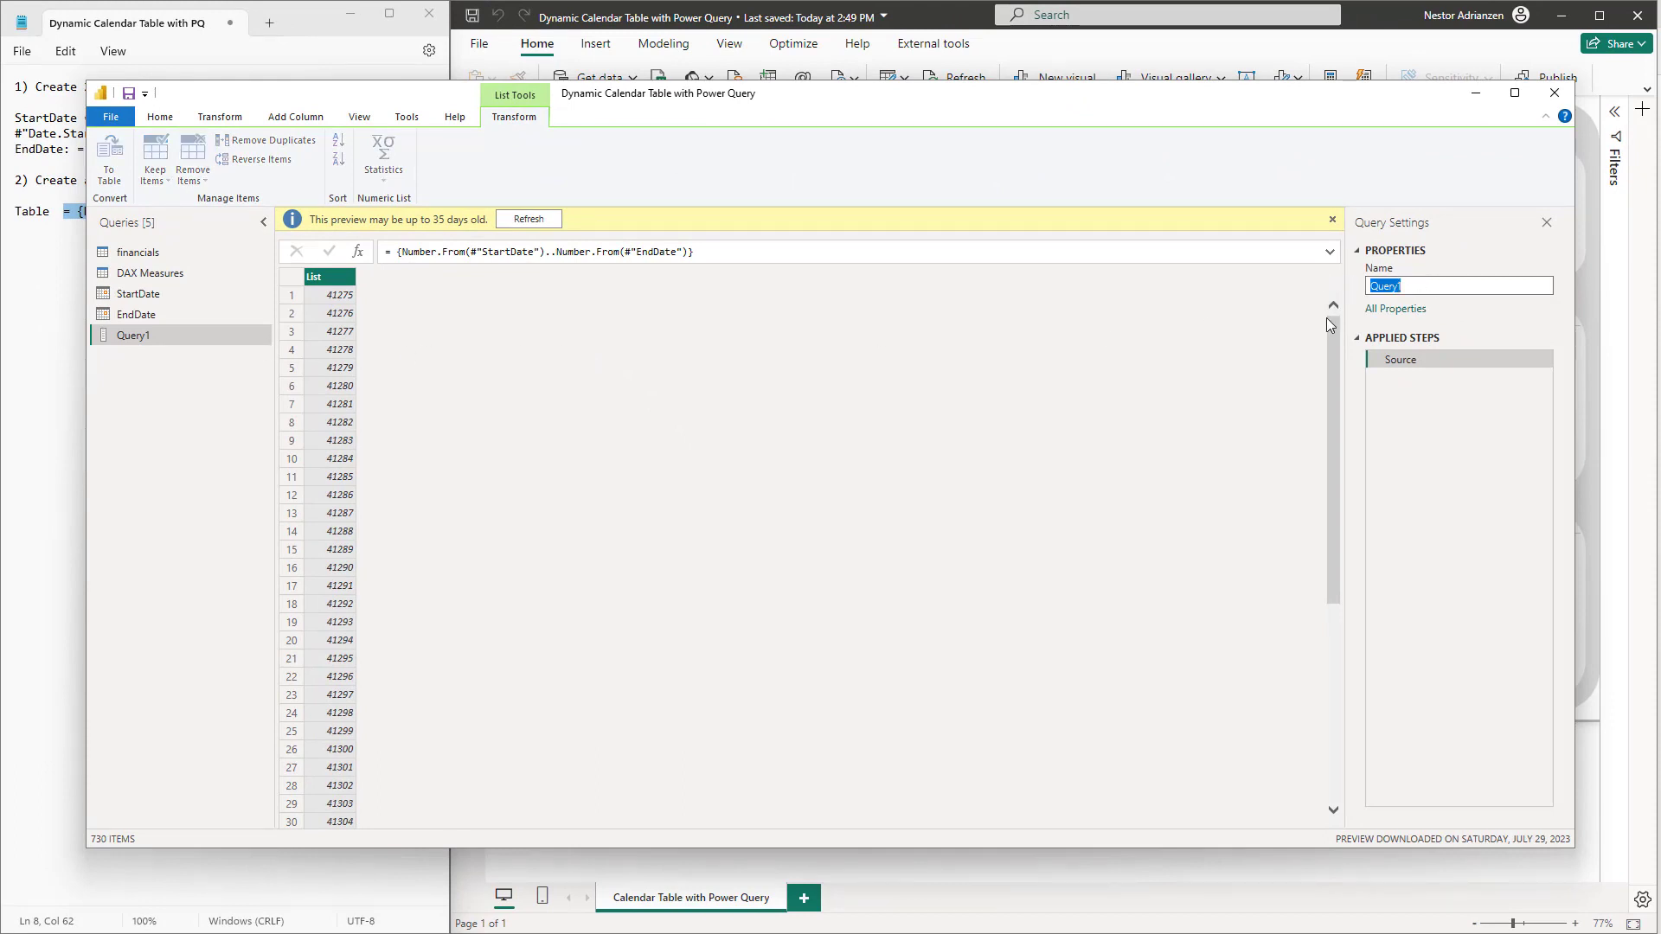
{"action": "type", "text": "Dates"}
Confirm the Dates name and convert the number list into a table
{"action": "left_click", "coordinate": [533, 378]}
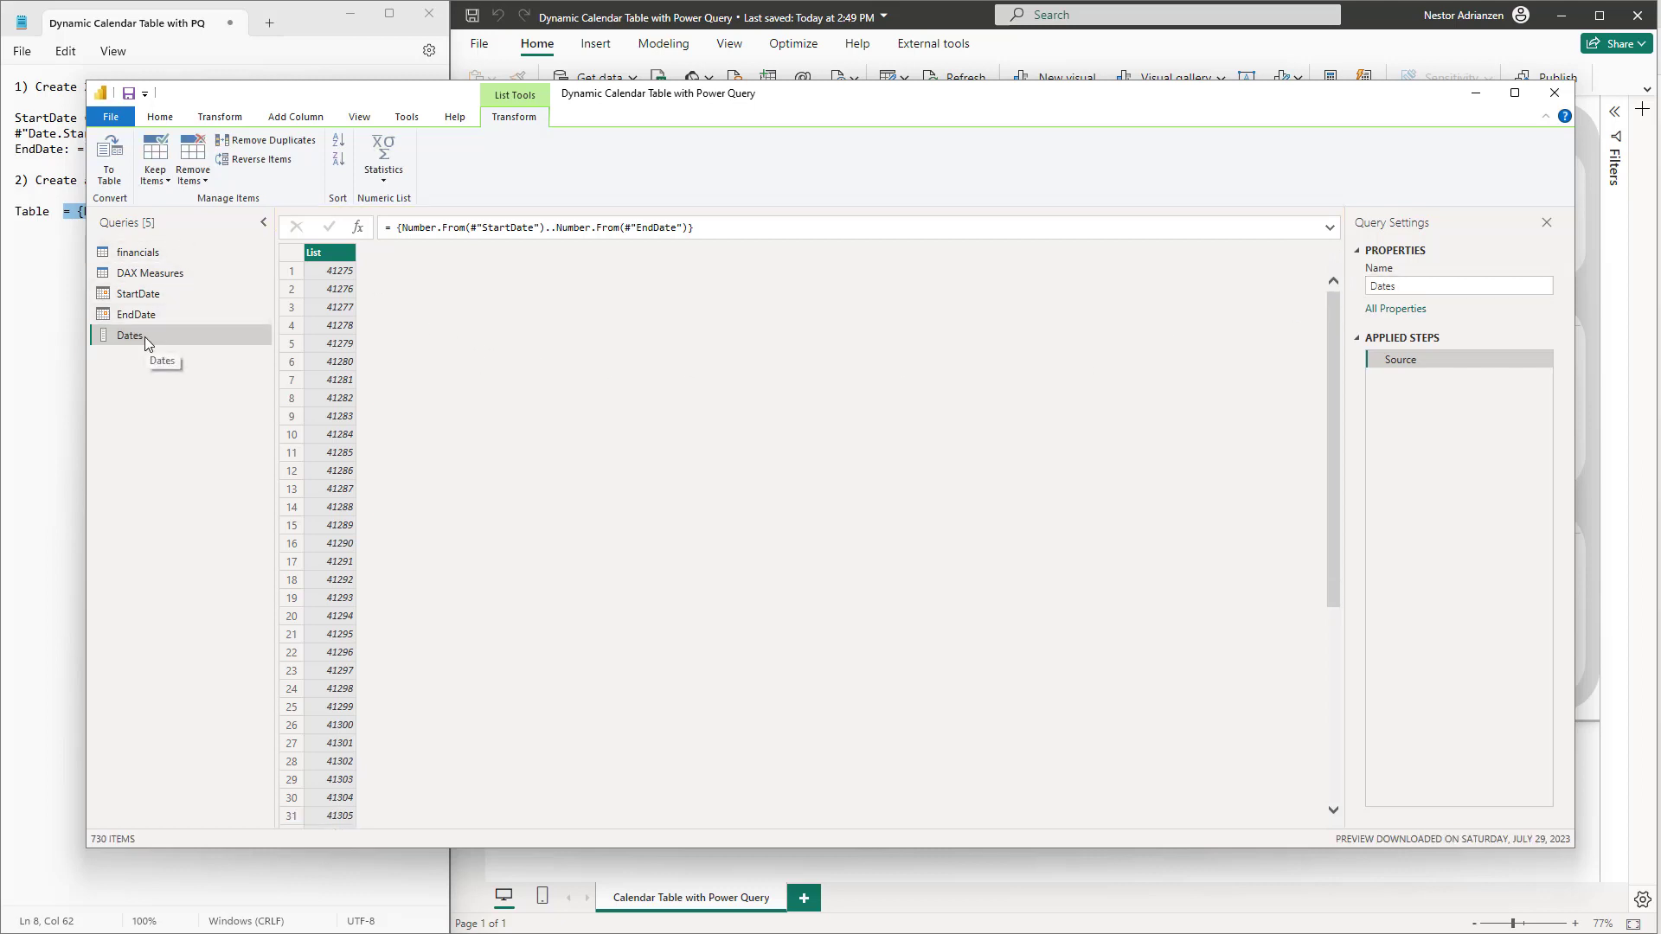
{"action": "left_click", "coordinate": [115, 178]}
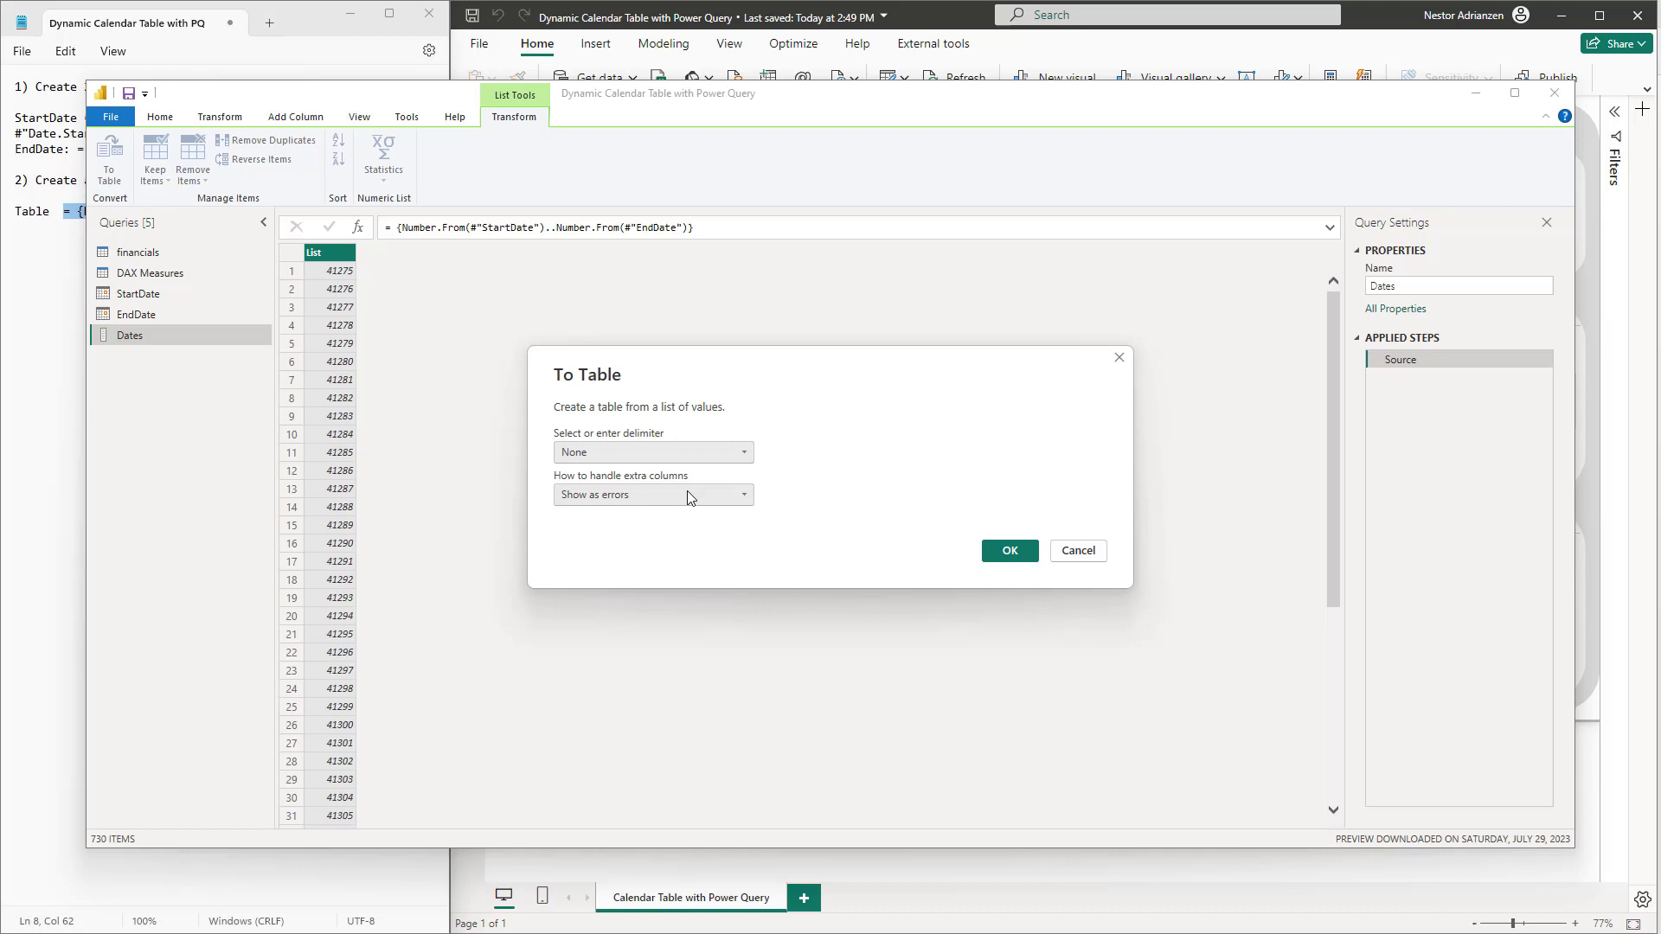
{"action": "left_click", "coordinate": [1009, 554]}
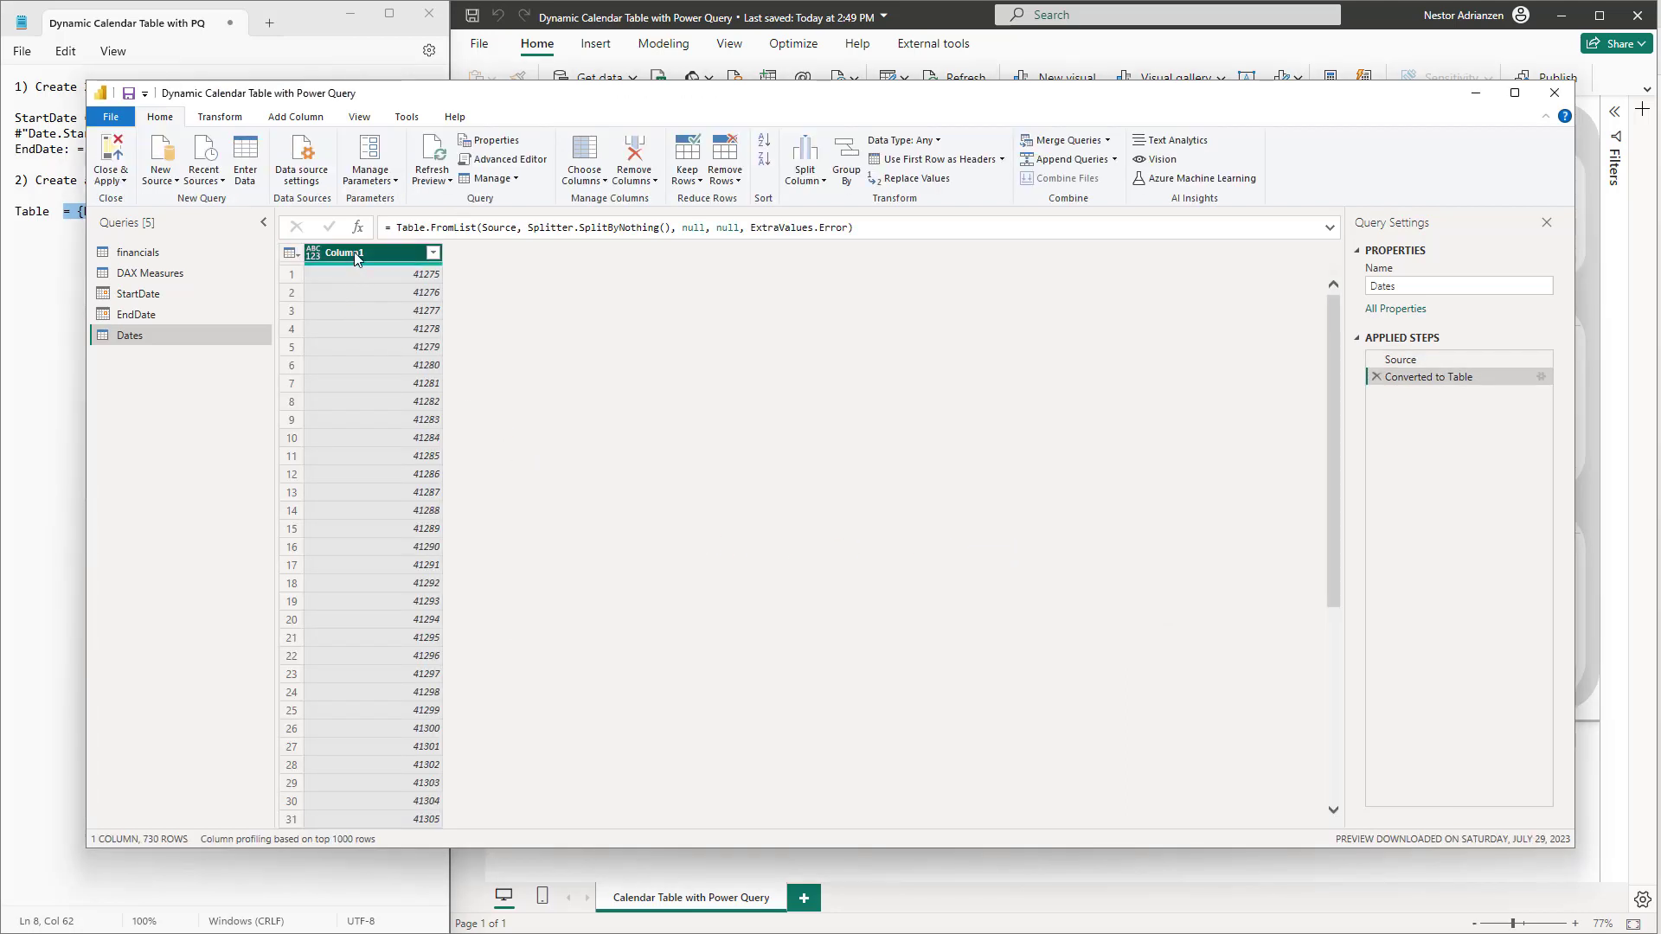
Rename Column1 to Date and set its data type to Date
{"action": "double_click", "coordinate": [354, 253]}
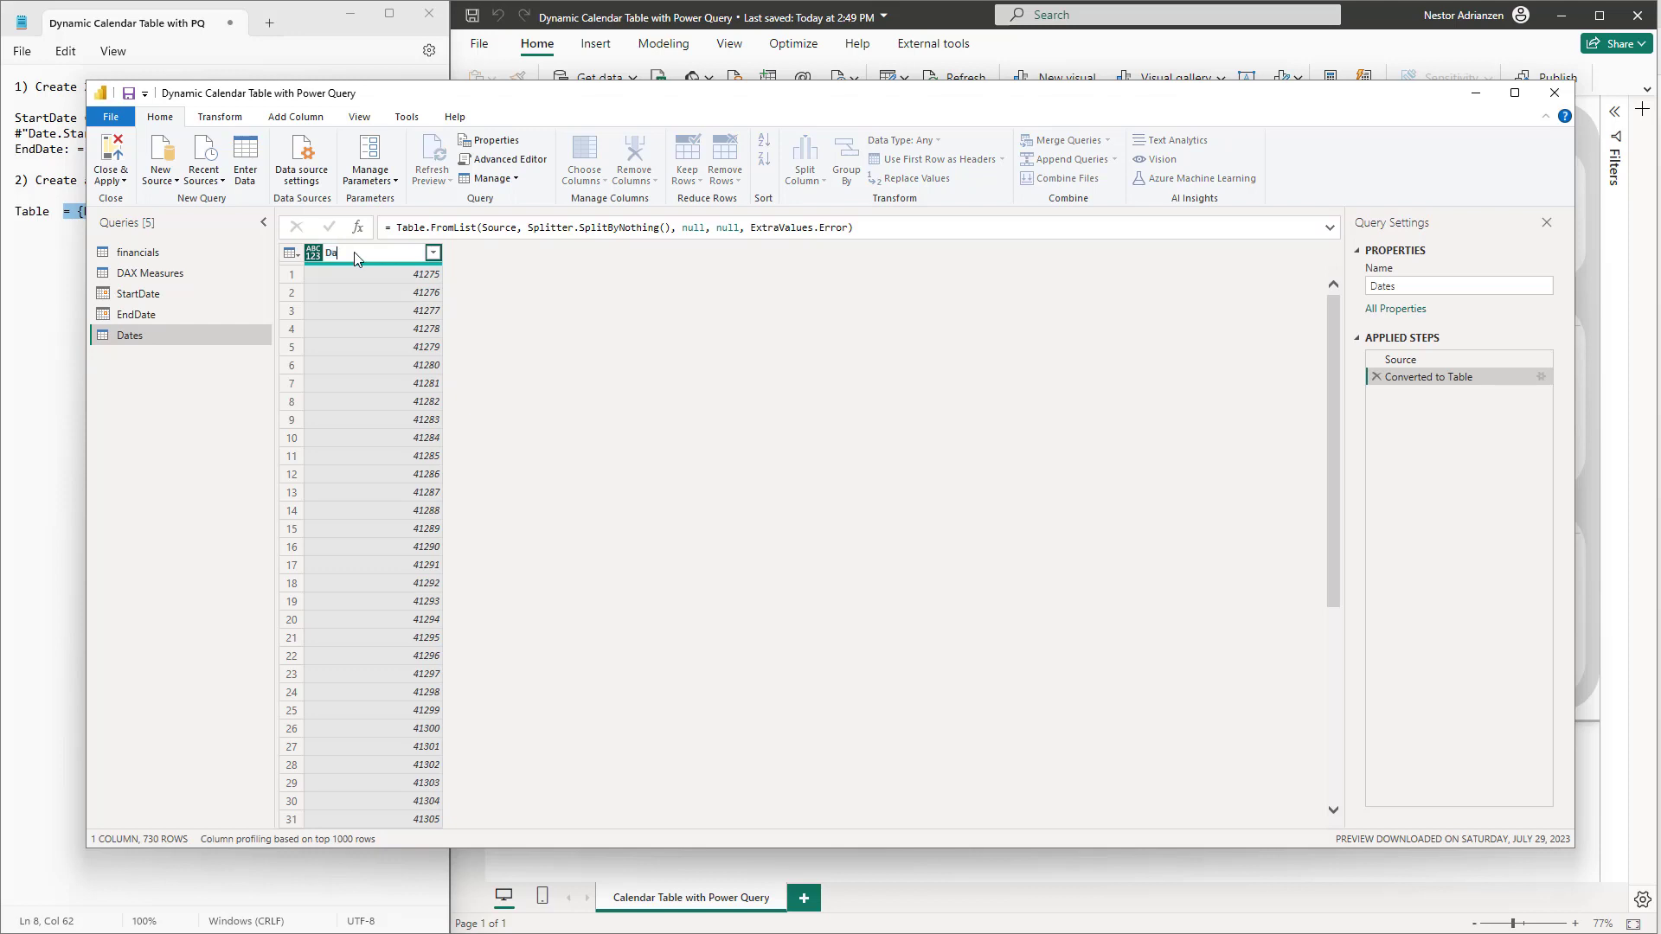
{"action": "type", "text": "Date"}
{"action": "key", "text": "Return"}
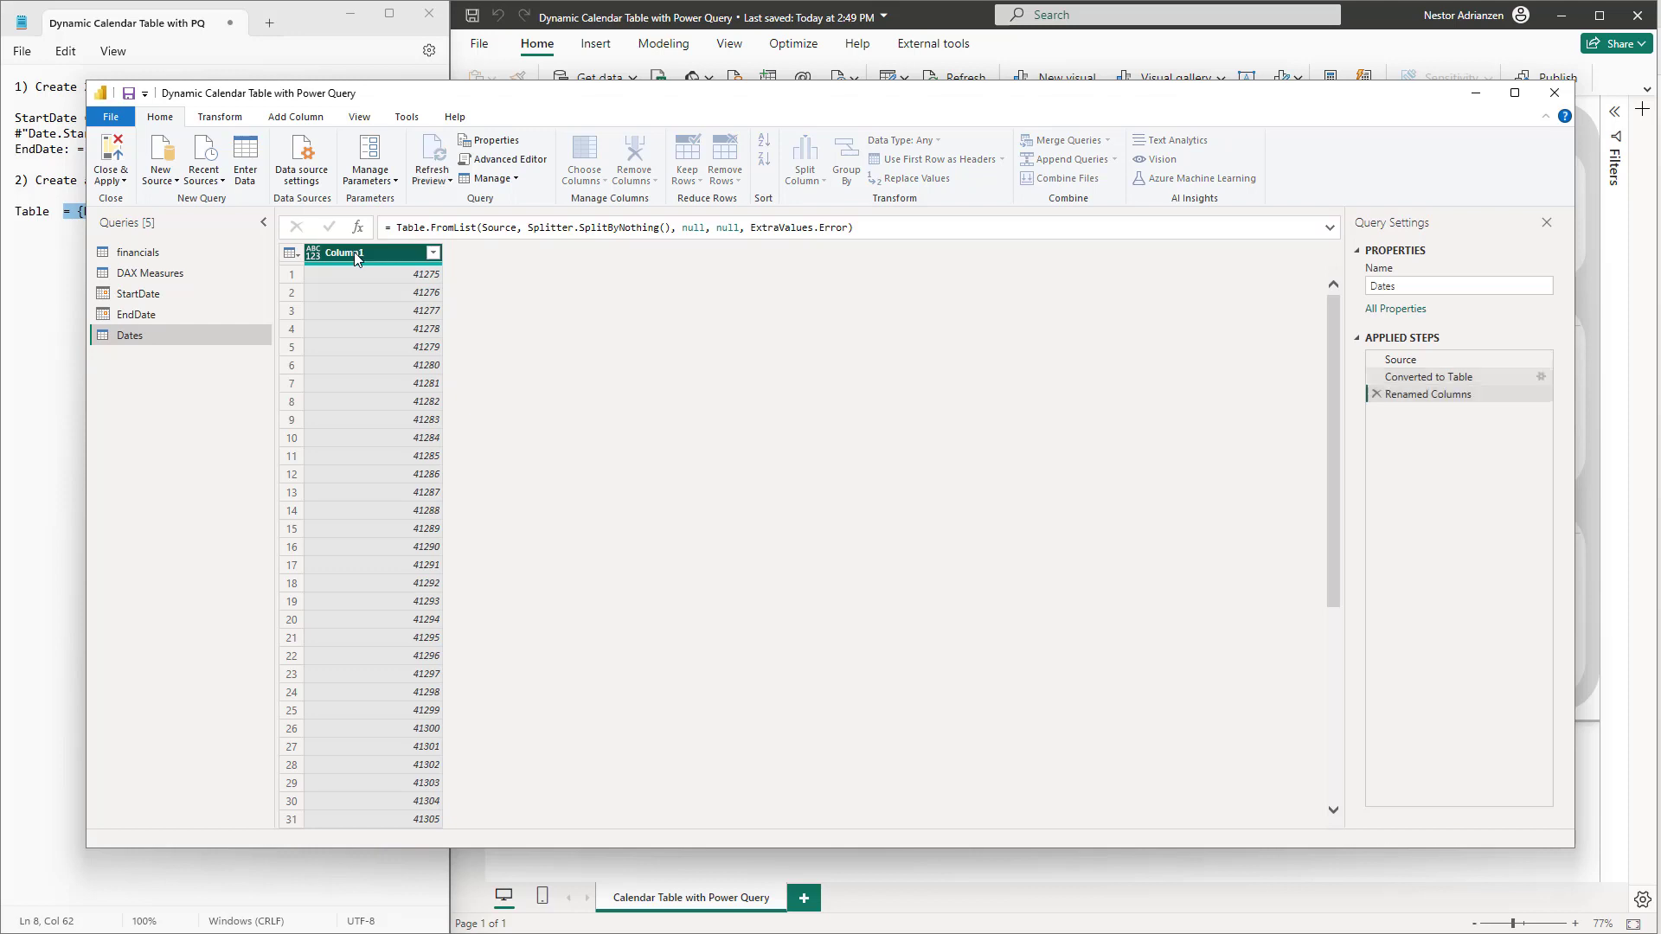
{"action": "left_click", "coordinate": [312, 256]}
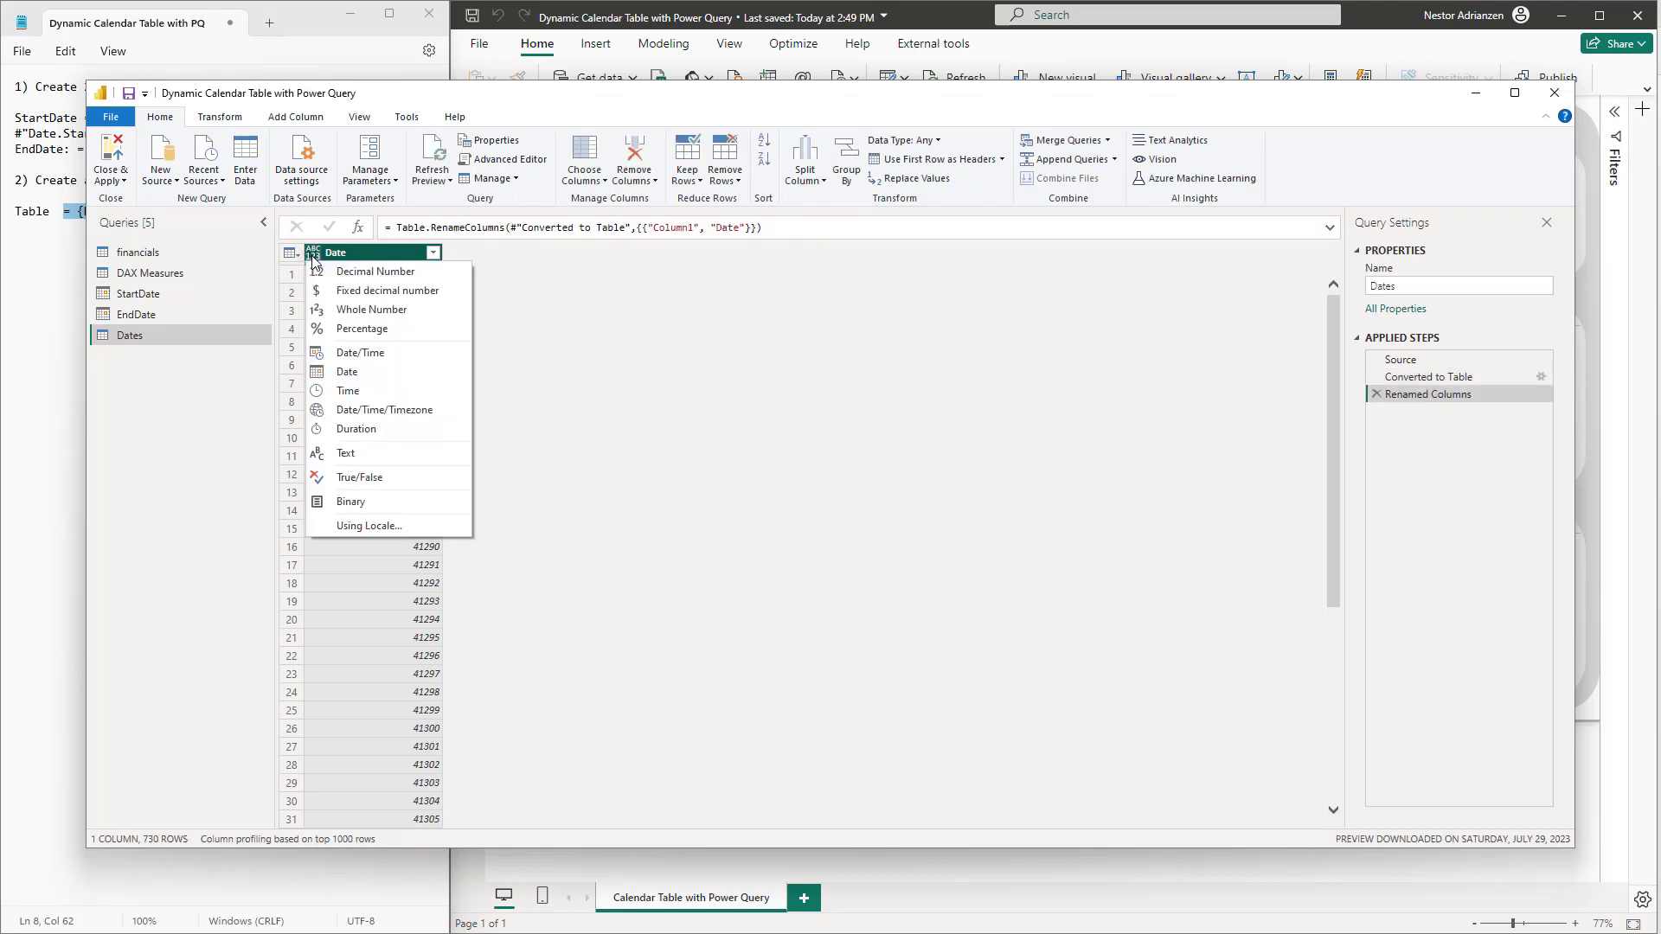
{"action": "left_click", "coordinate": [386, 372]}
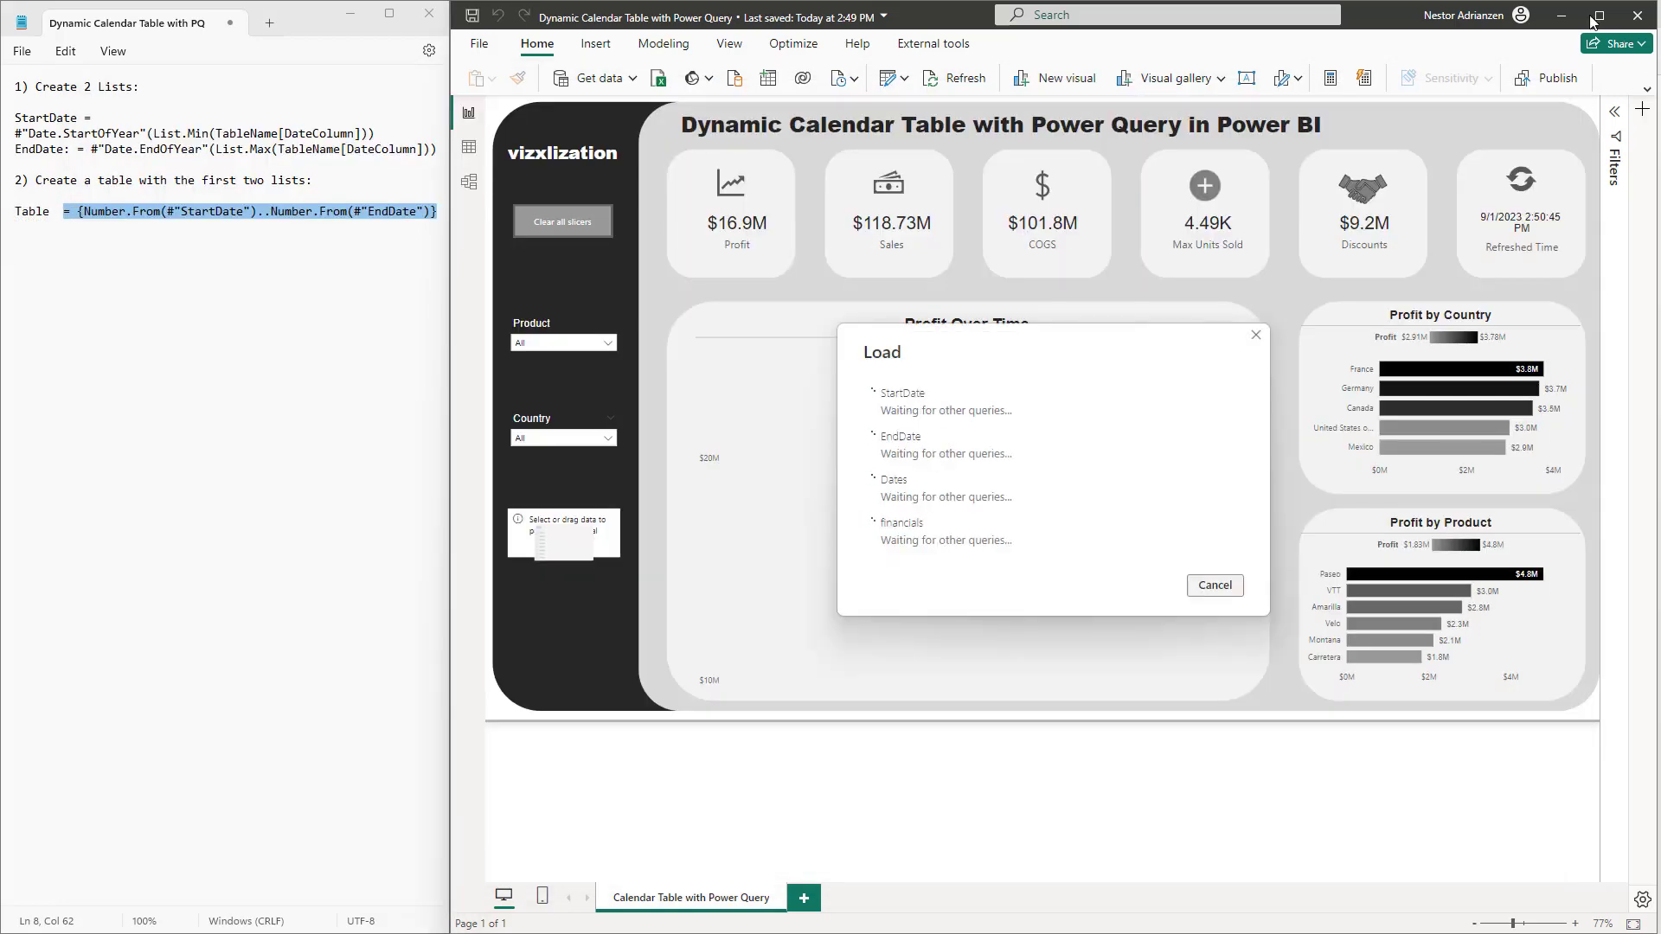
Maximize the window and confirm Profit Over Time still holds only Profit on the Y-axis
{"action": "left_click", "coordinate": [1598, 15]}
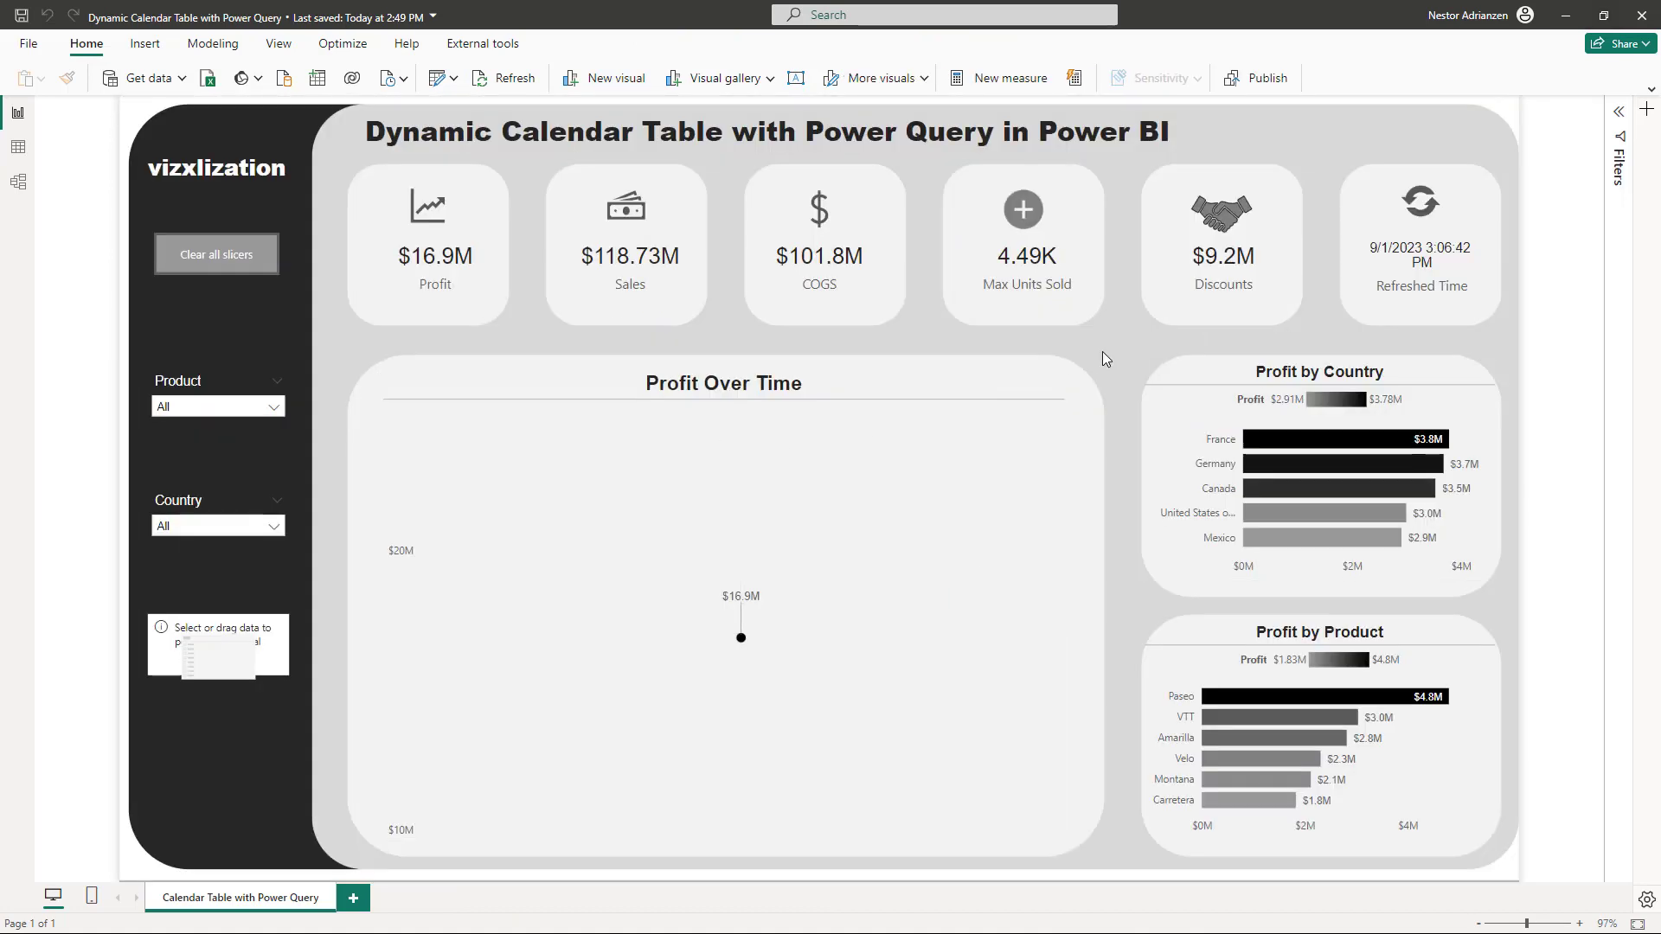
{"action": "left_click", "coordinate": [830, 400]}
{"action": "left_click", "coordinate": [1085, 386]}
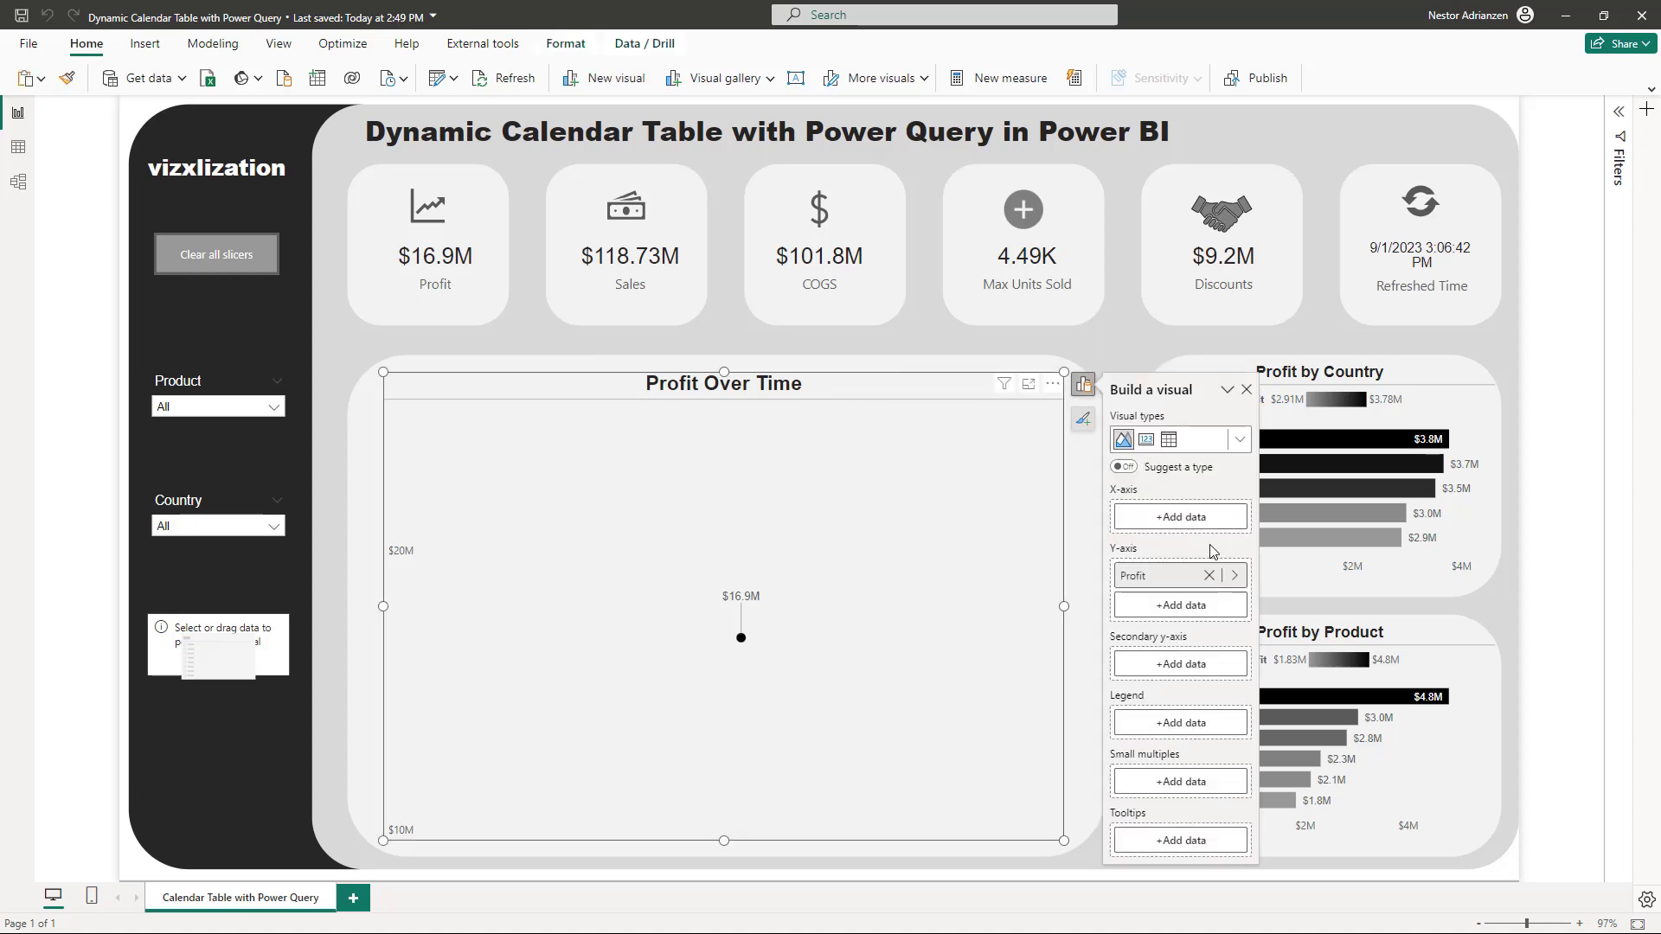
{"action": "left_click", "coordinate": [1127, 346]}
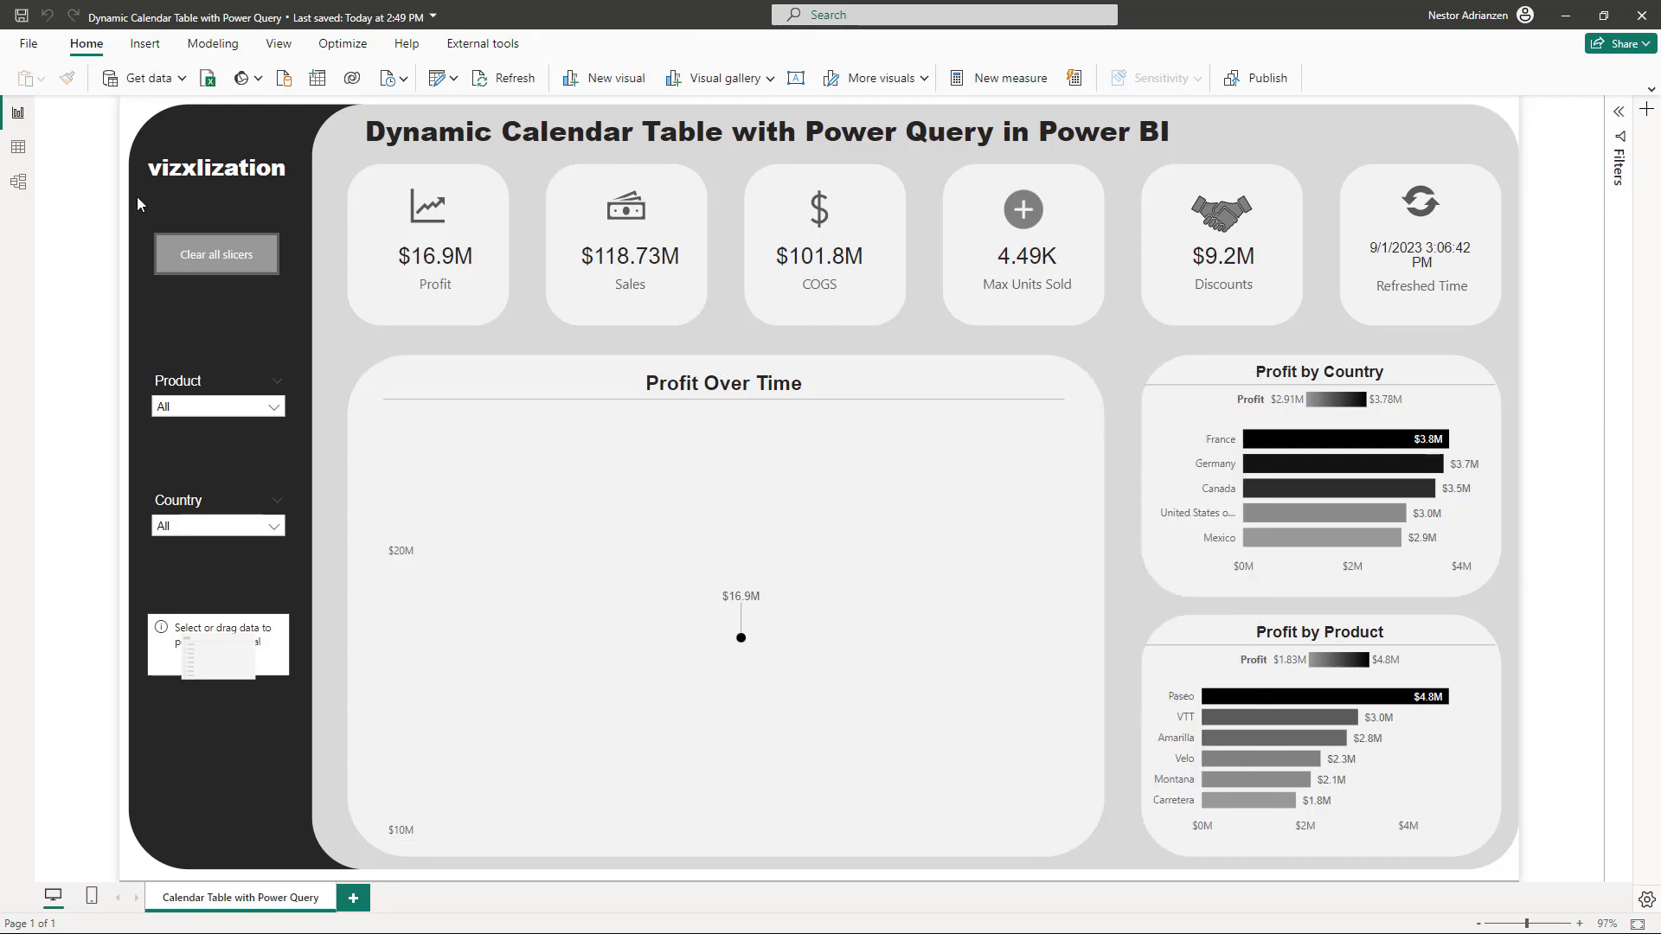
In Model view, rearrange the Dates and financials table cards on the canvas
{"action": "left_click", "coordinate": [18, 182]}
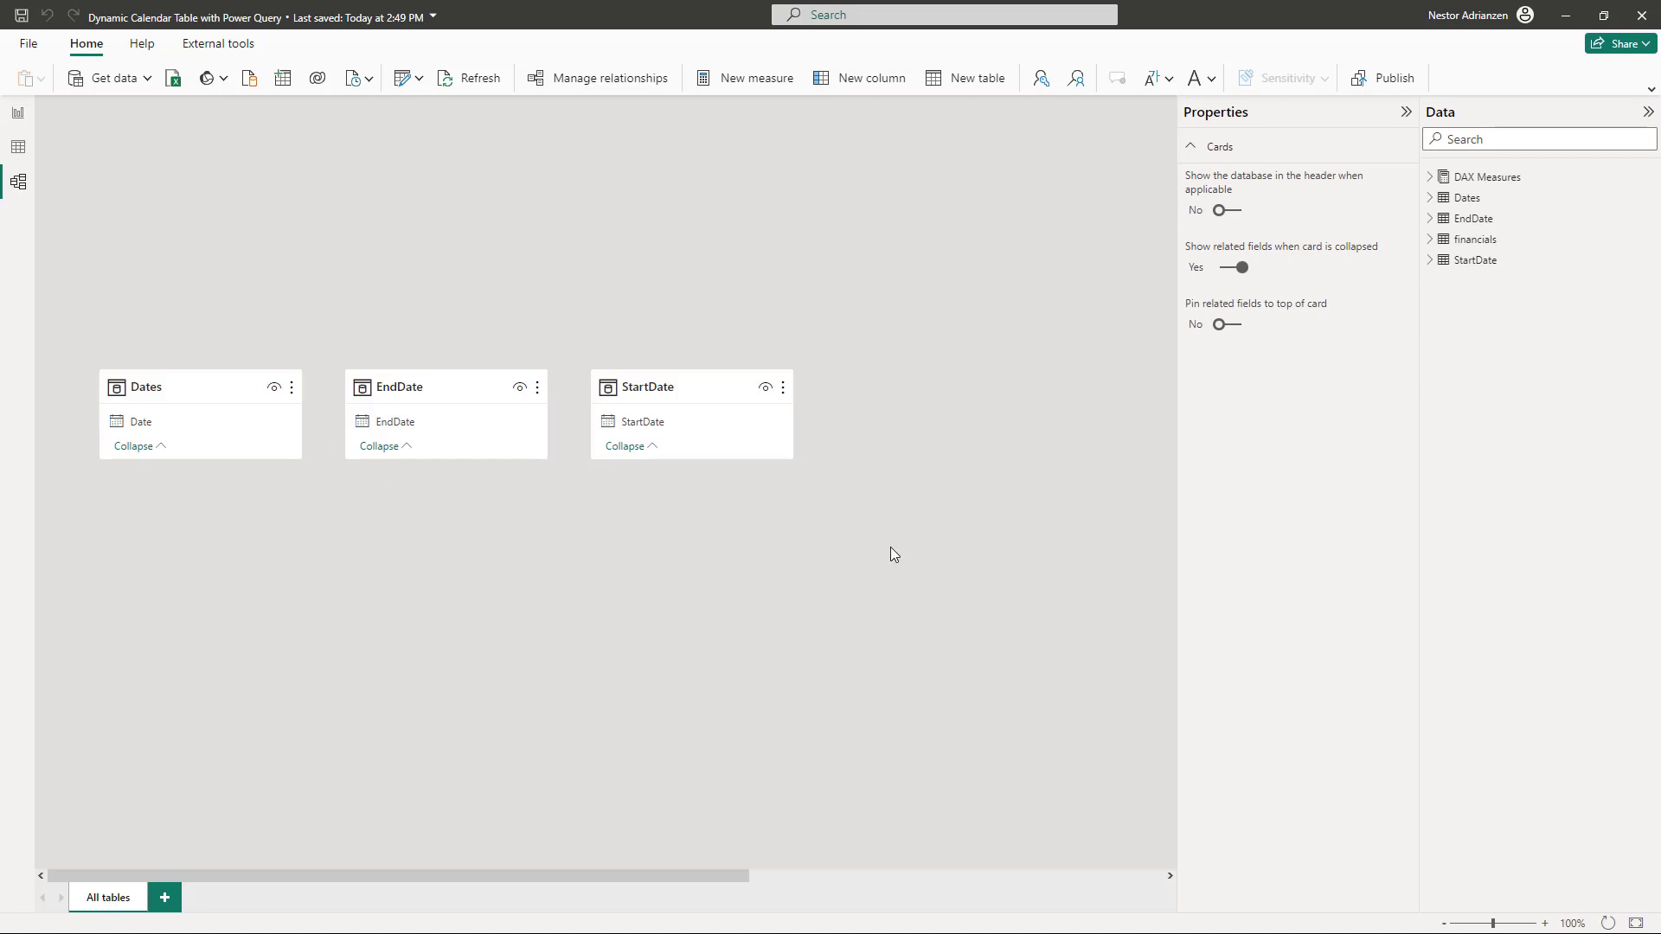
{"action": "left_click_drag", "start_coordinate": [178, 394], "coordinate": [164, 260]}
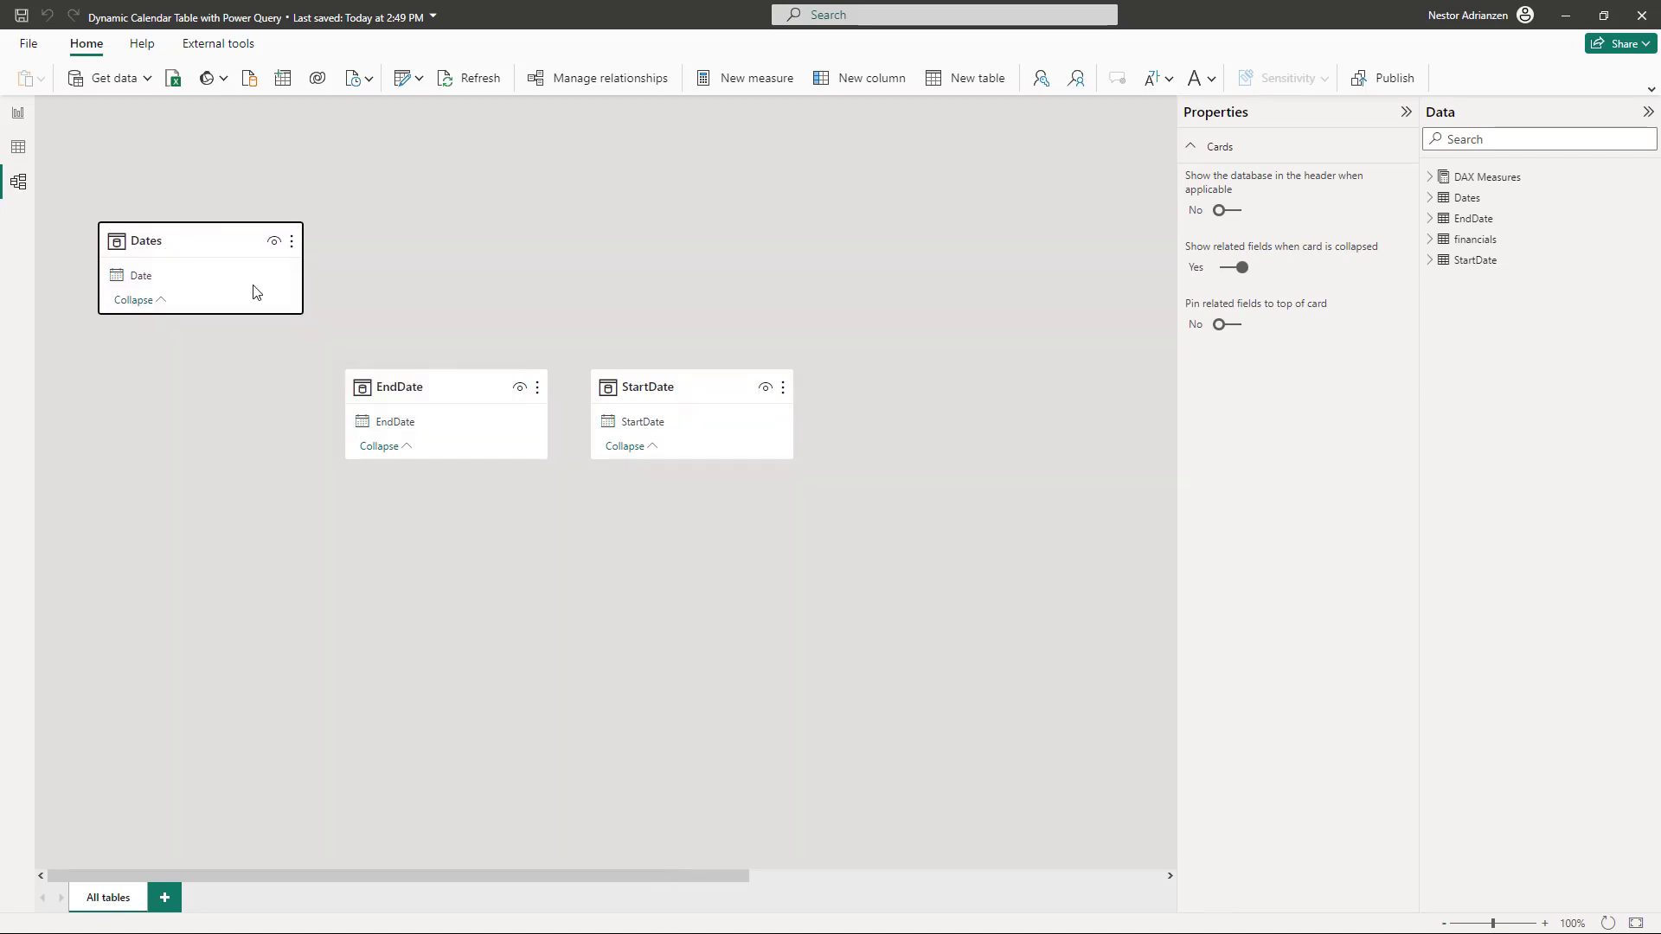
{"action": "left_click", "coordinate": [214, 251]}
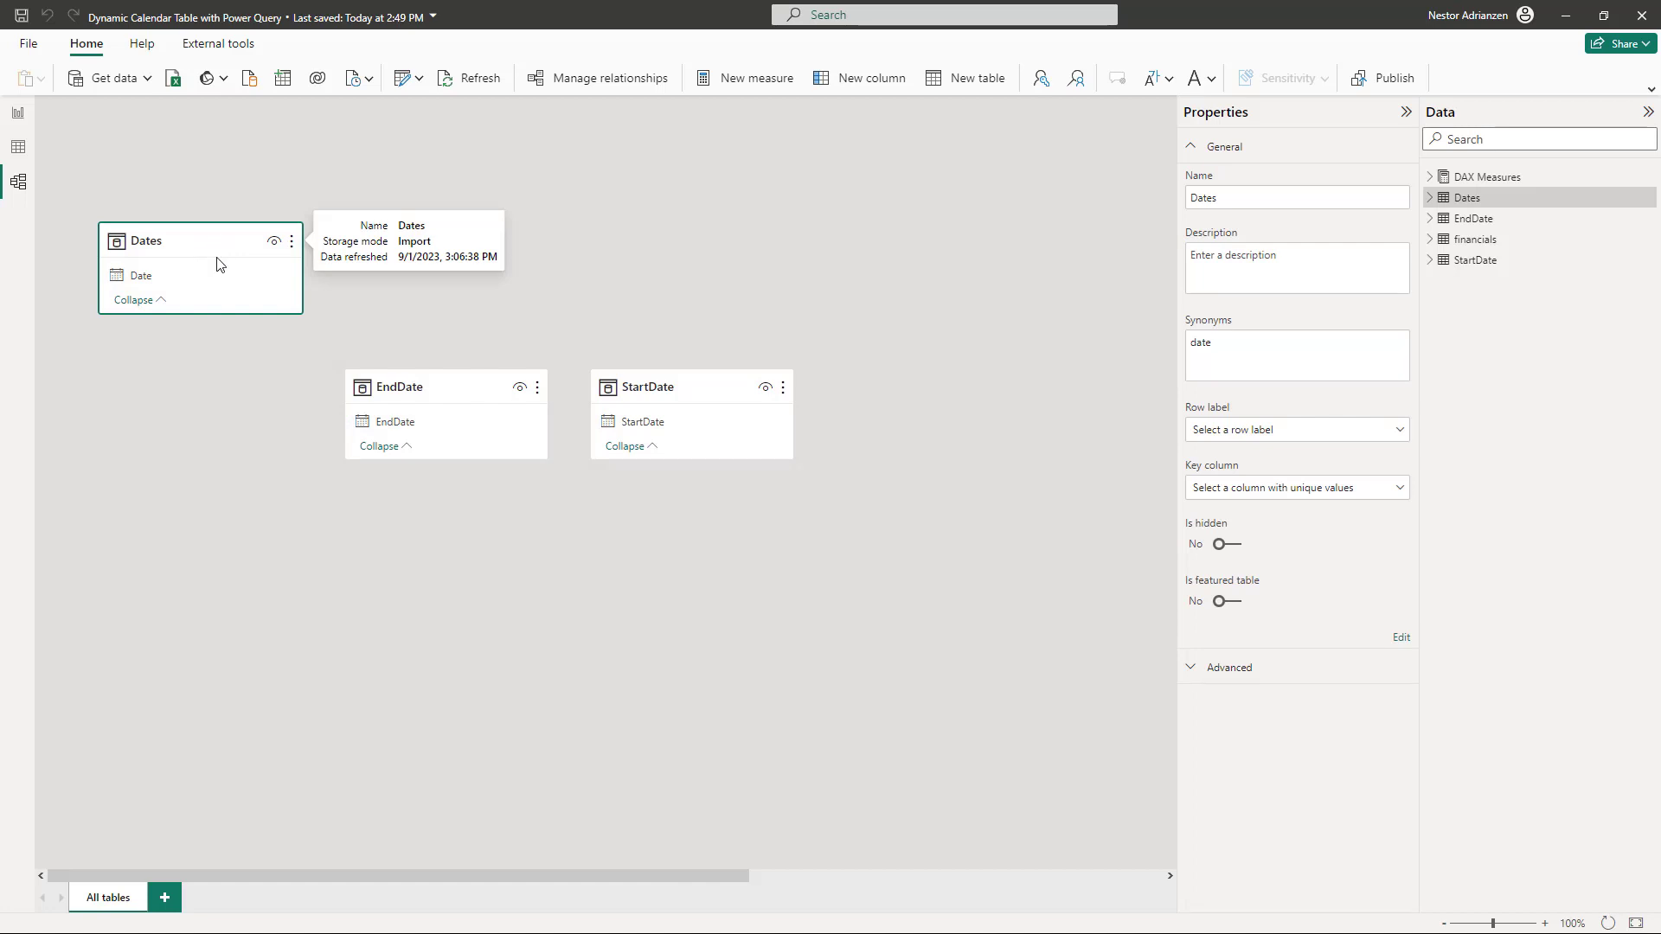
{"action": "left_click_drag", "start_coordinate": [678, 877], "coordinate": [1092, 874]}
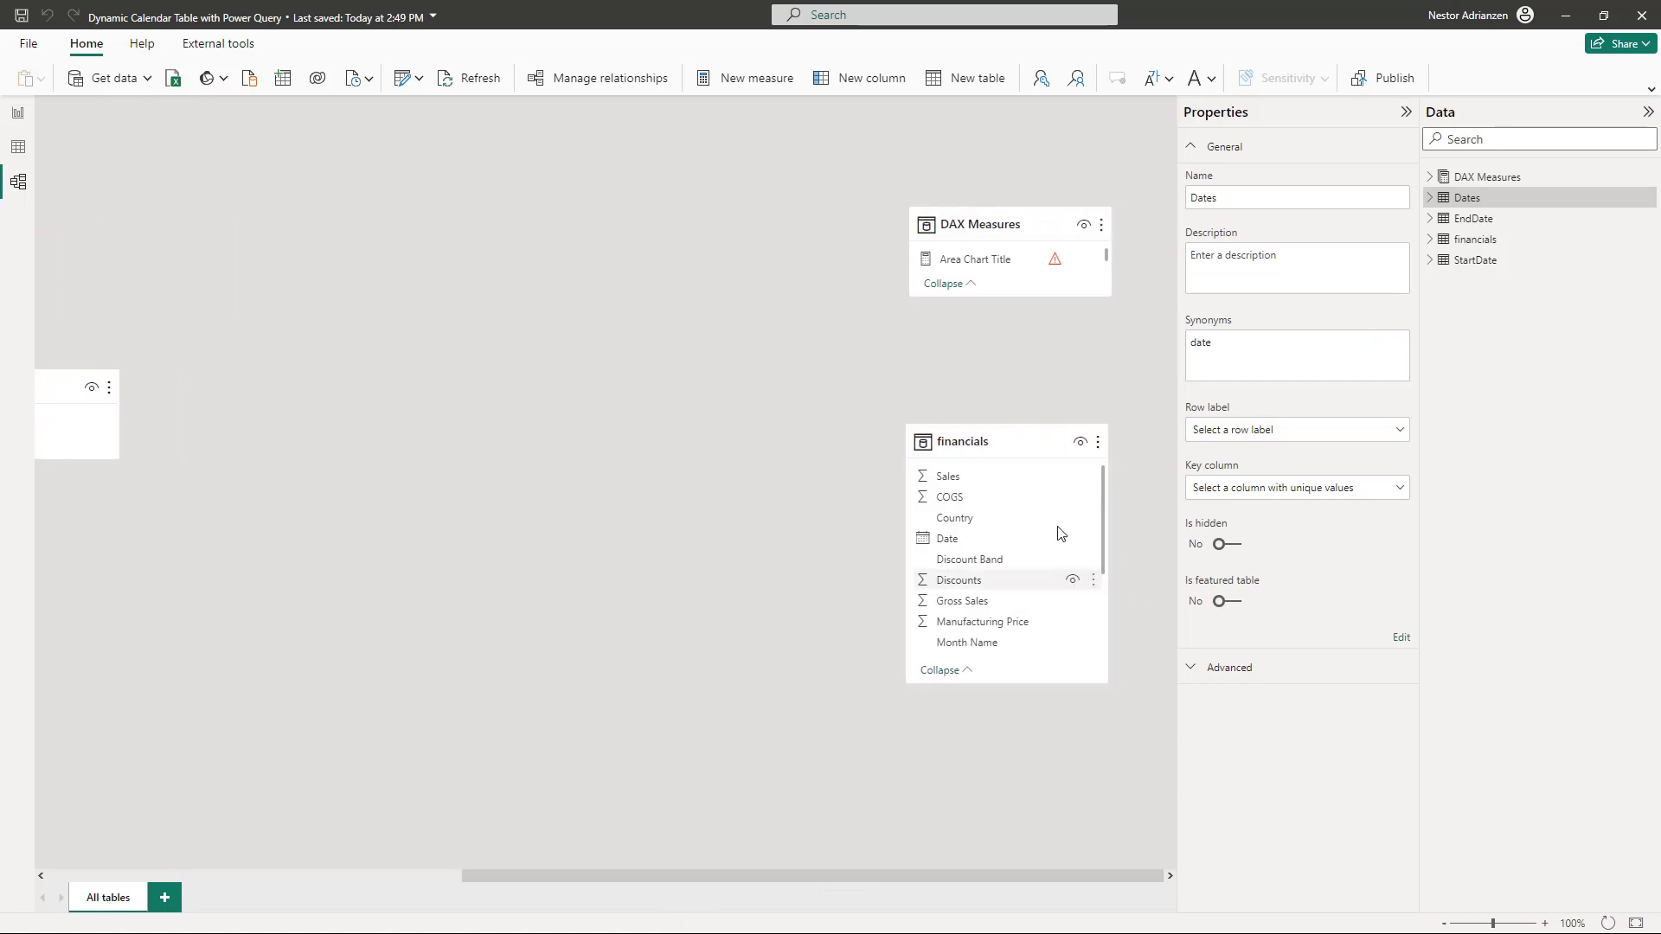
{"action": "left_click_drag", "start_coordinate": [996, 435], "coordinate": [314, 478]}
{"action": "left_click_drag", "start_coordinate": [545, 876], "coordinate": [179, 876]}
{"action": "left_click_drag", "start_coordinate": [902, 512], "coordinate": [350, 512]}
Move the StartDate and EndDate cards aside and relate Dates[Date] to financials[Date]
{"action": "left_click_drag", "start_coordinate": [356, 386], "coordinate": [852, 272]}
{"action": "left_click_drag", "start_coordinate": [699, 394], "coordinate": [1008, 391]}
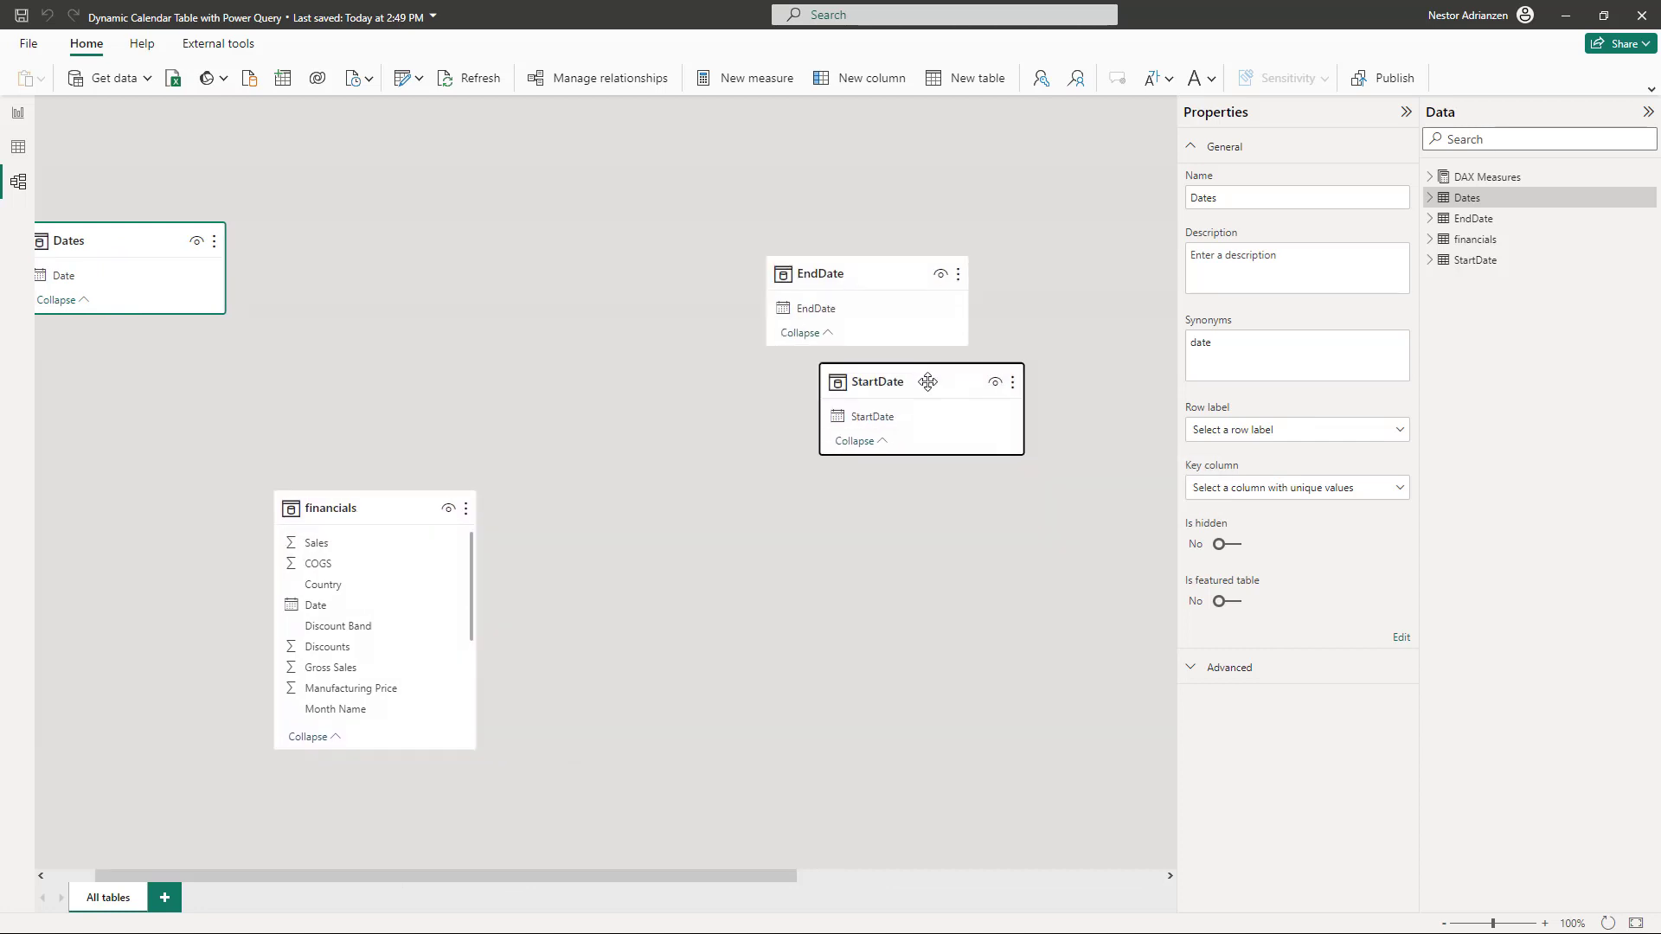
{"action": "left_click_drag", "start_coordinate": [875, 271], "coordinate": [1013, 266]}
{"action": "left_click_drag", "start_coordinate": [392, 532], "coordinate": [459, 353]}
{"action": "left_click_drag", "start_coordinate": [579, 872], "coordinate": [410, 875]}
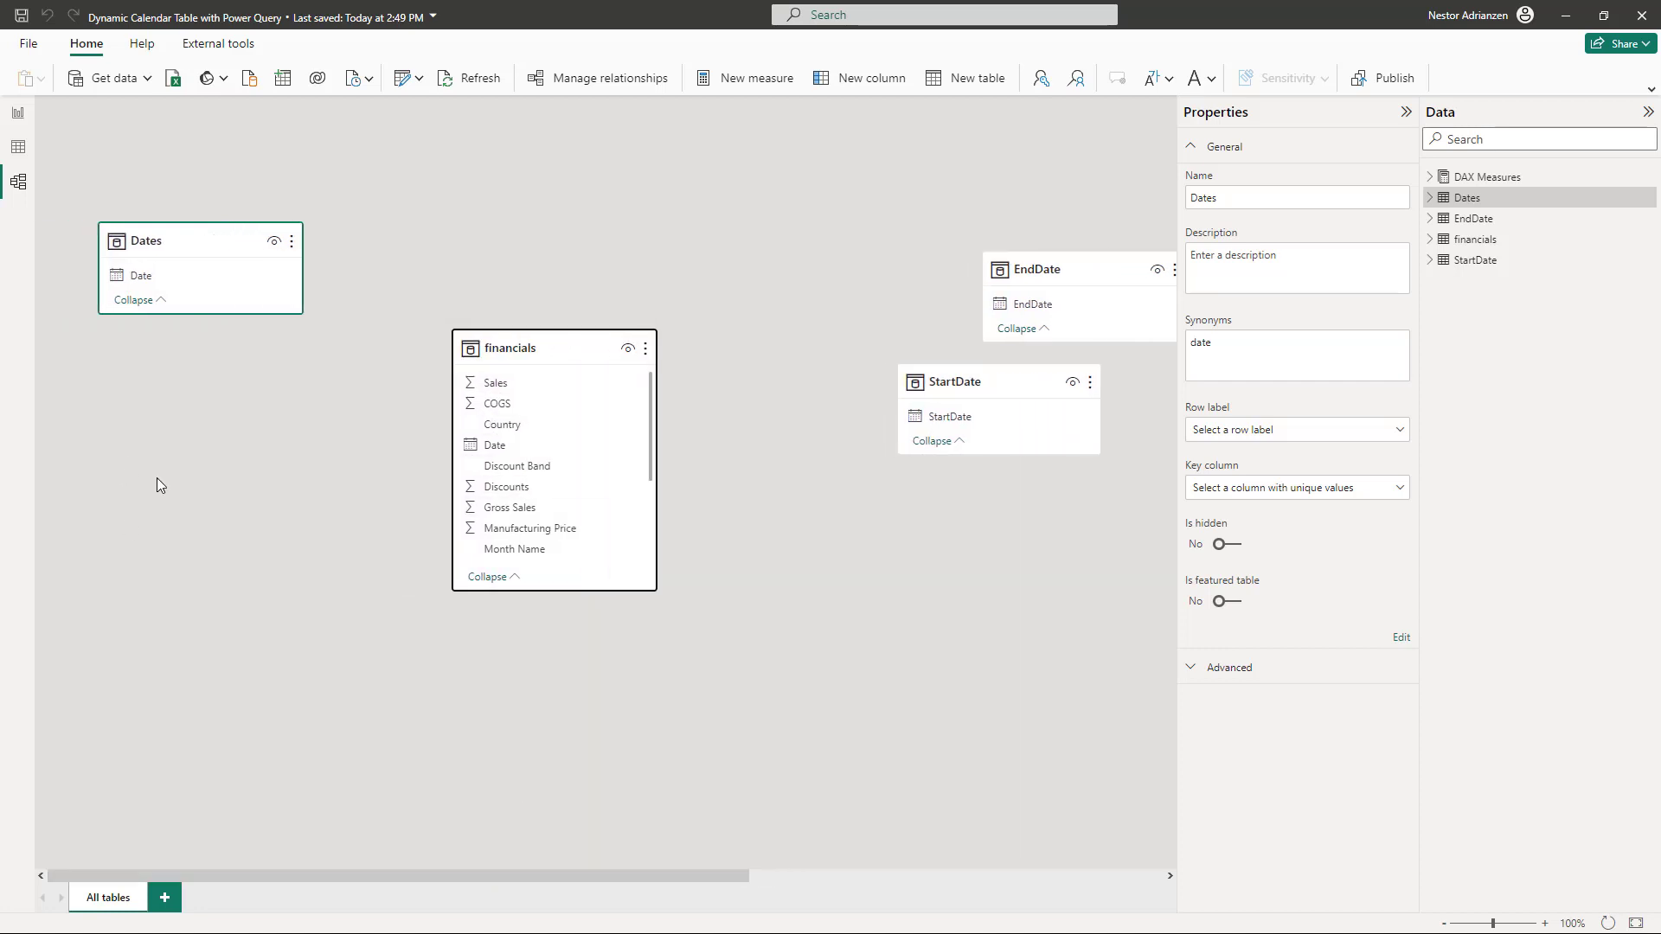
{"action": "left_click_drag", "start_coordinate": [172, 281], "coordinate": [506, 452]}
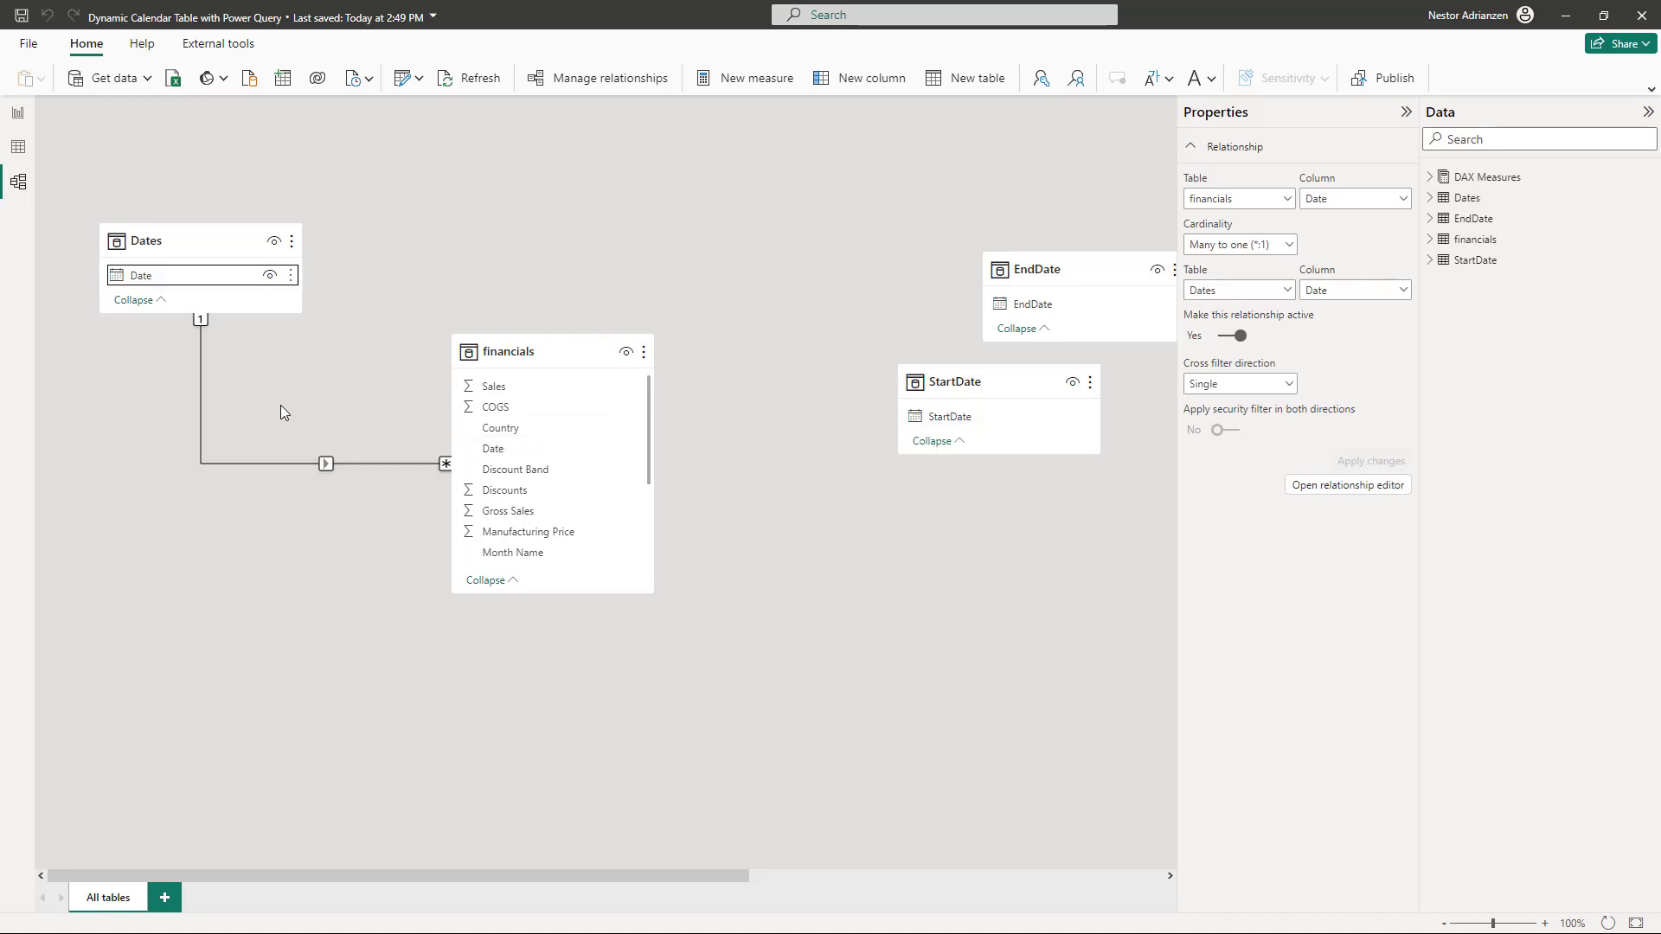
{"action": "left_click", "coordinate": [111, 186]}
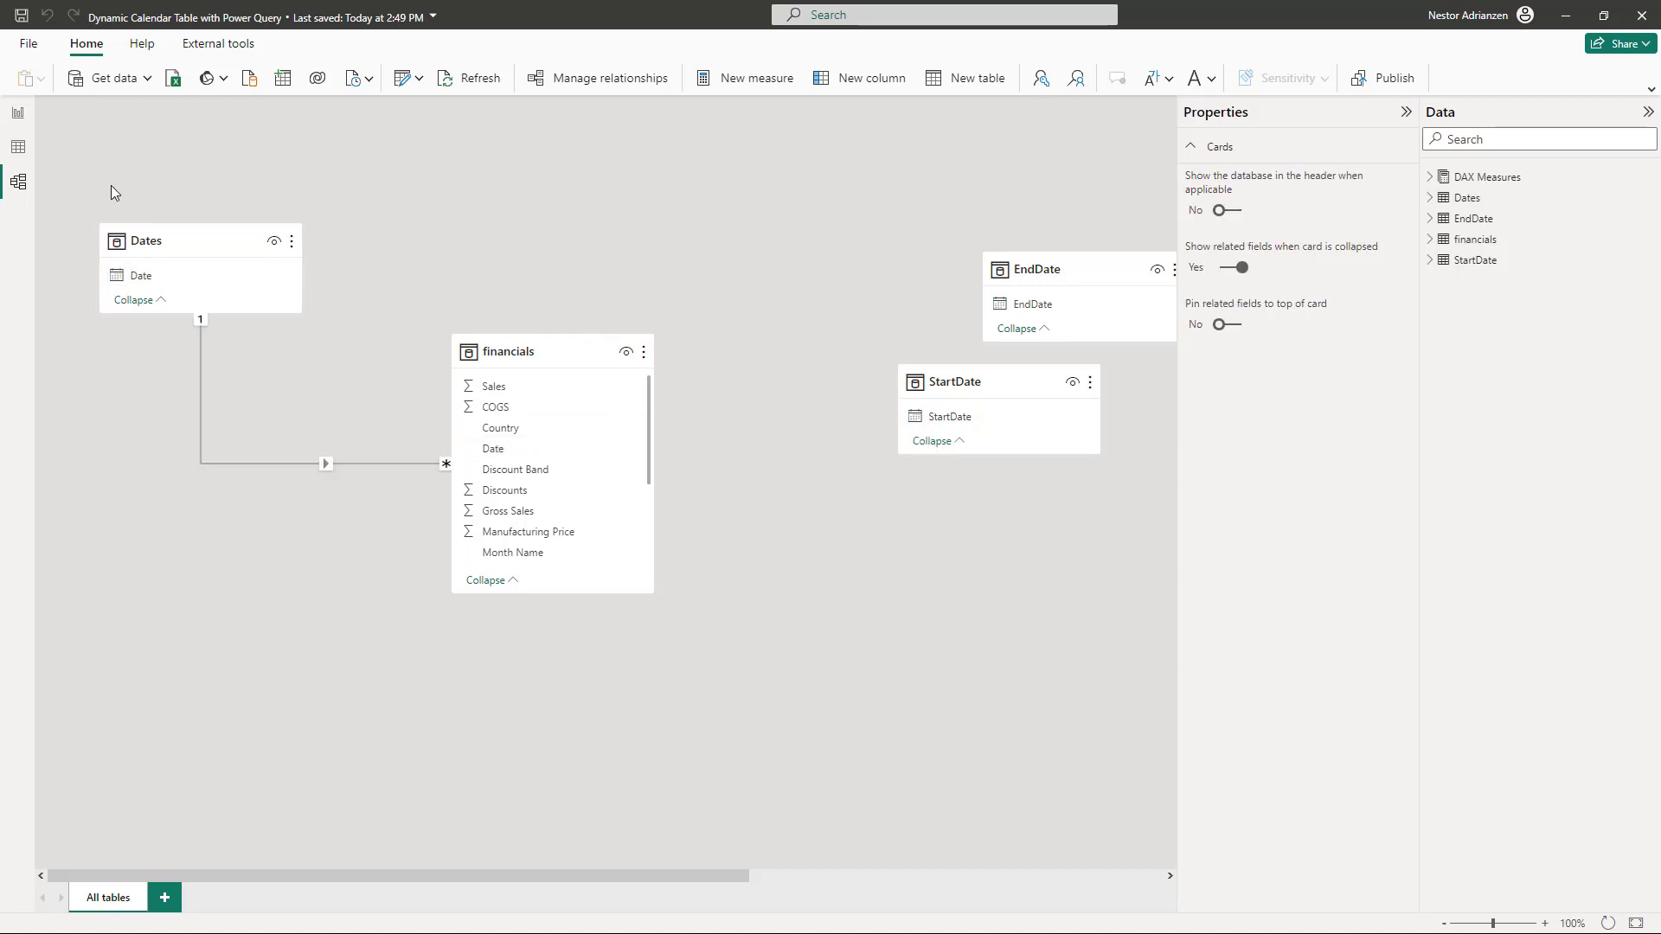
Return to Report view and reopen the Power Query Editor via Transform data
{"action": "left_click", "coordinate": [18, 113]}
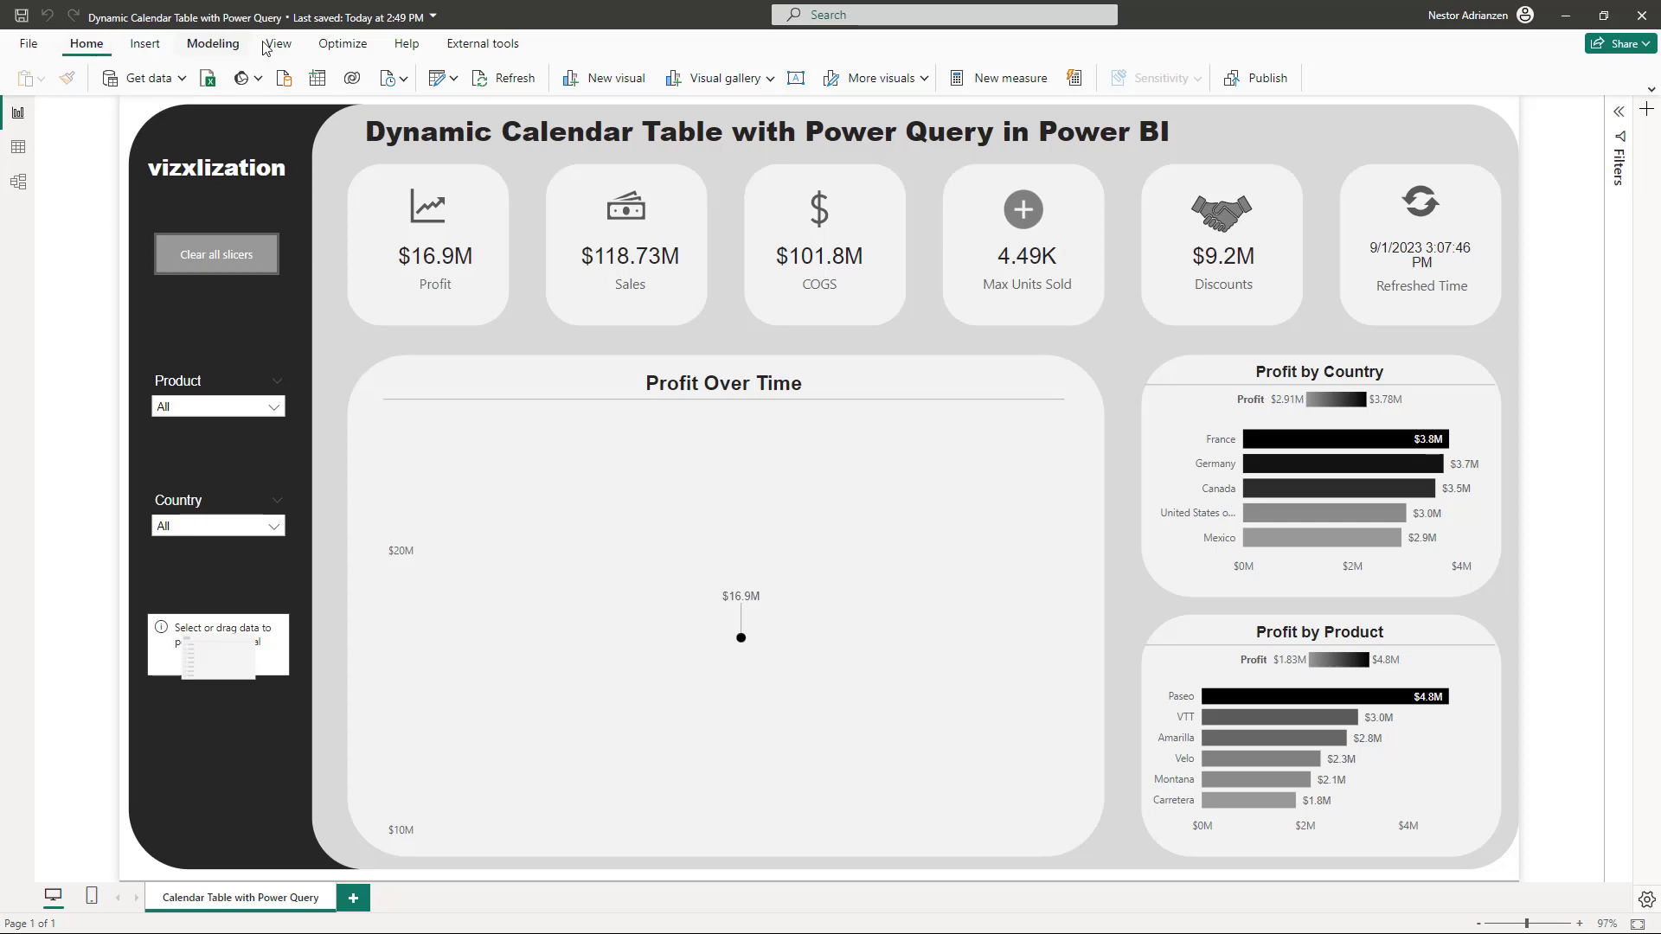
{"action": "left_click", "coordinate": [438, 80]}
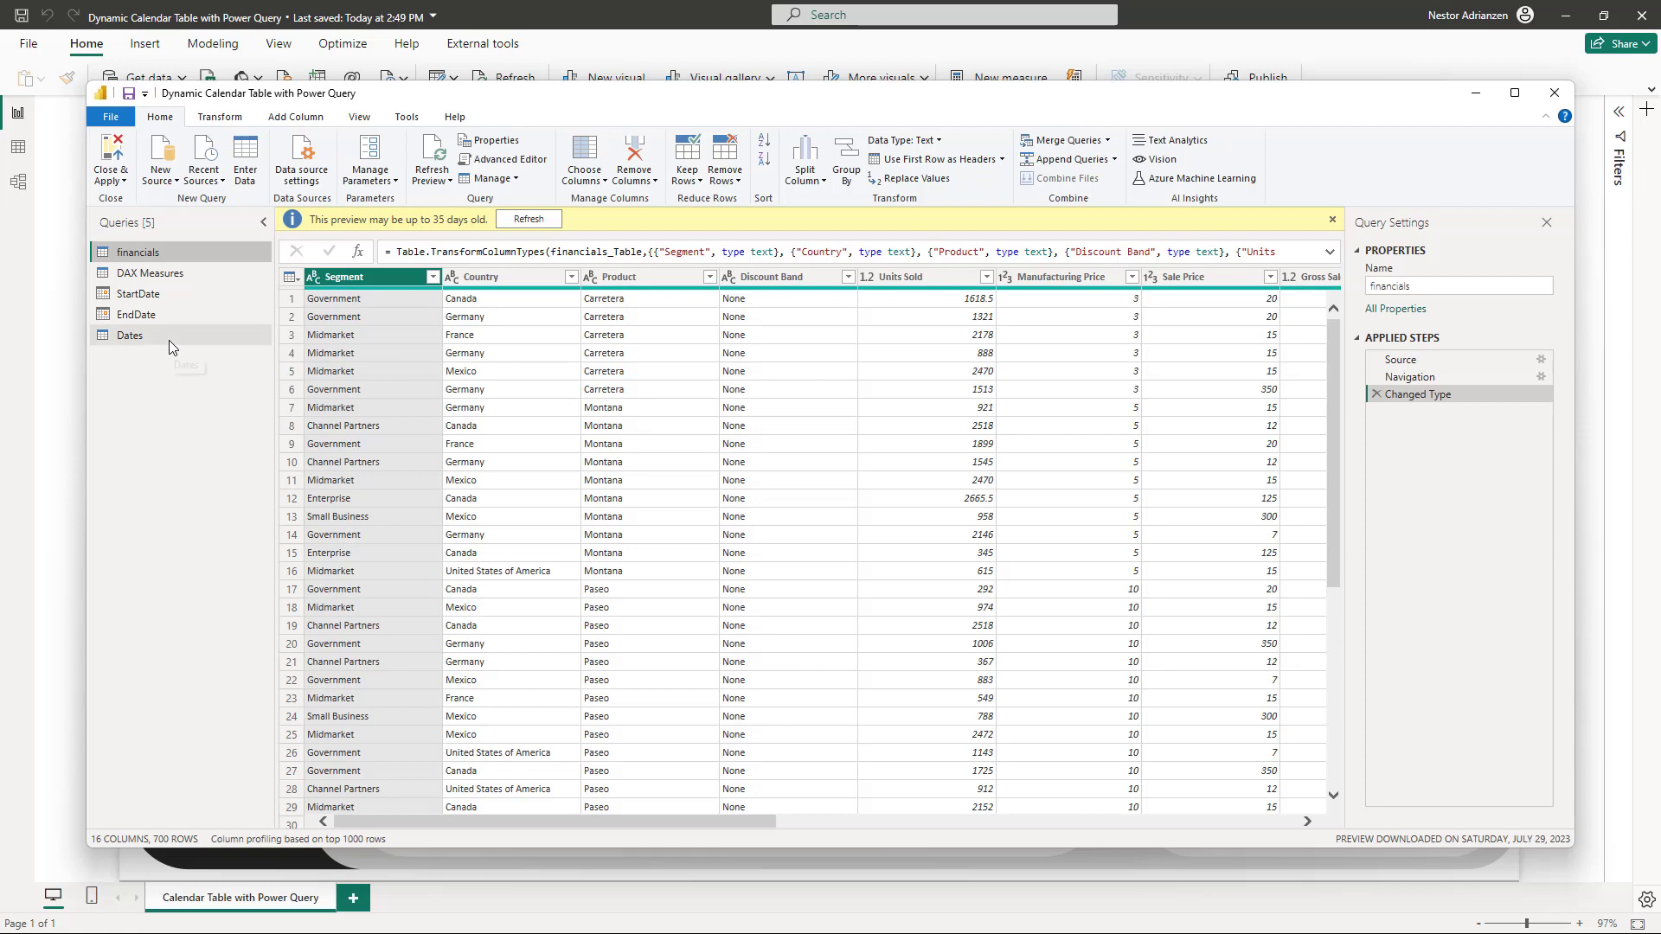
In the Dates query, add Year and Month Name columns derived from Date
{"action": "left_click", "coordinate": [183, 336]}
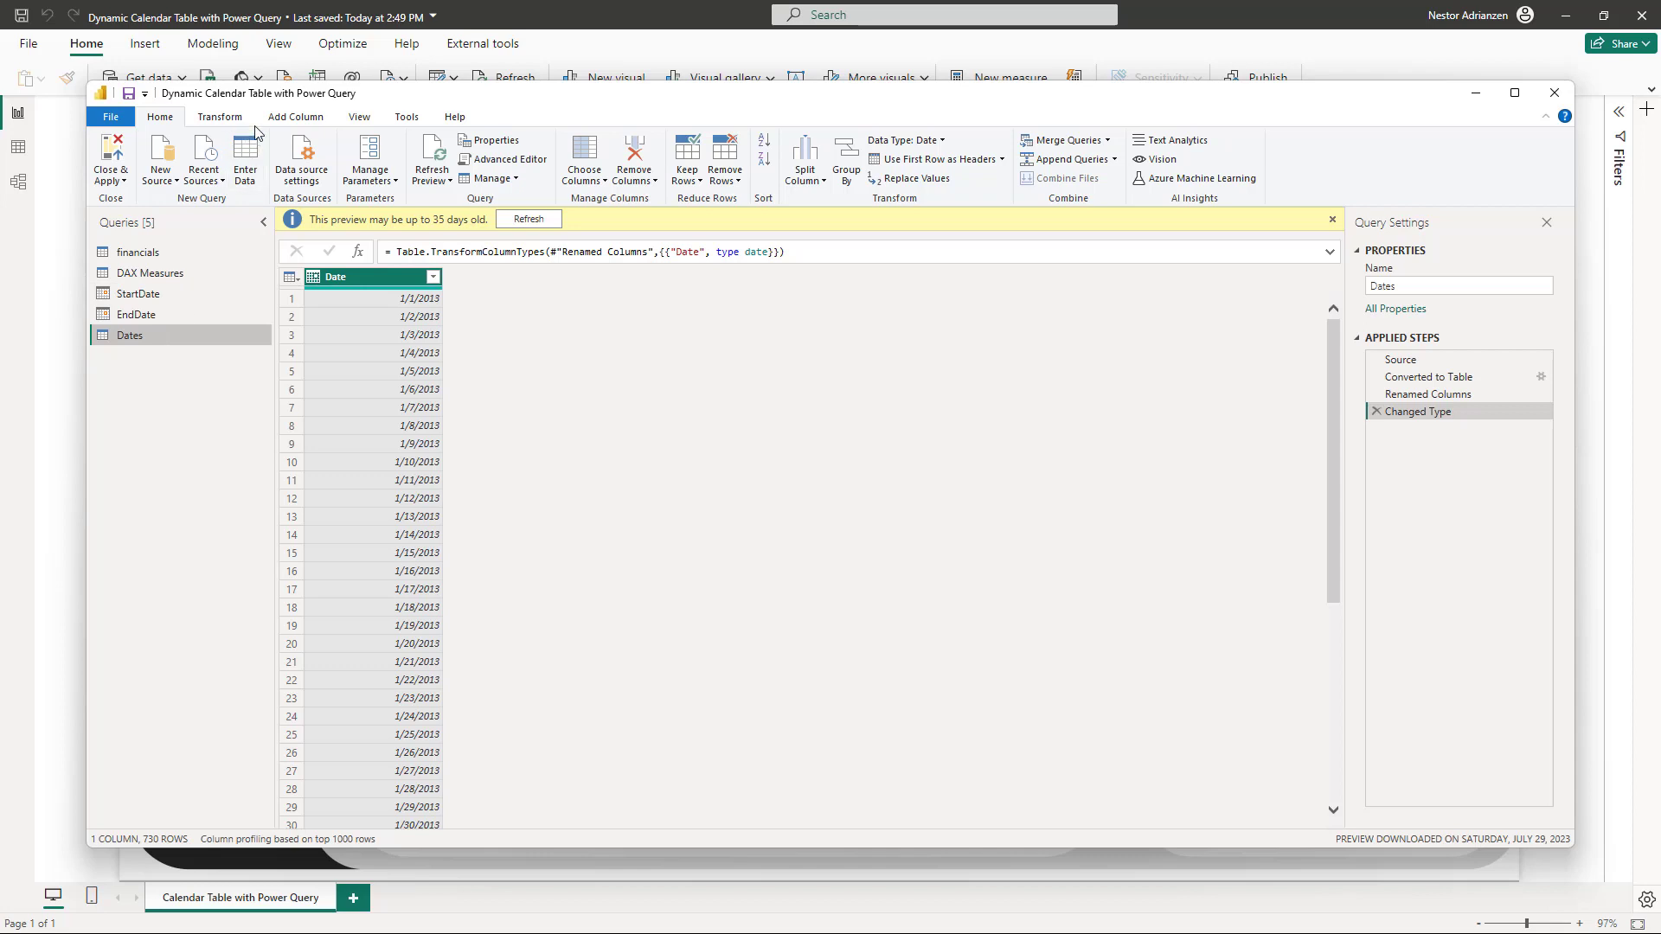
{"action": "left_click", "coordinate": [288, 121]}
{"action": "left_click", "coordinate": [773, 184]}
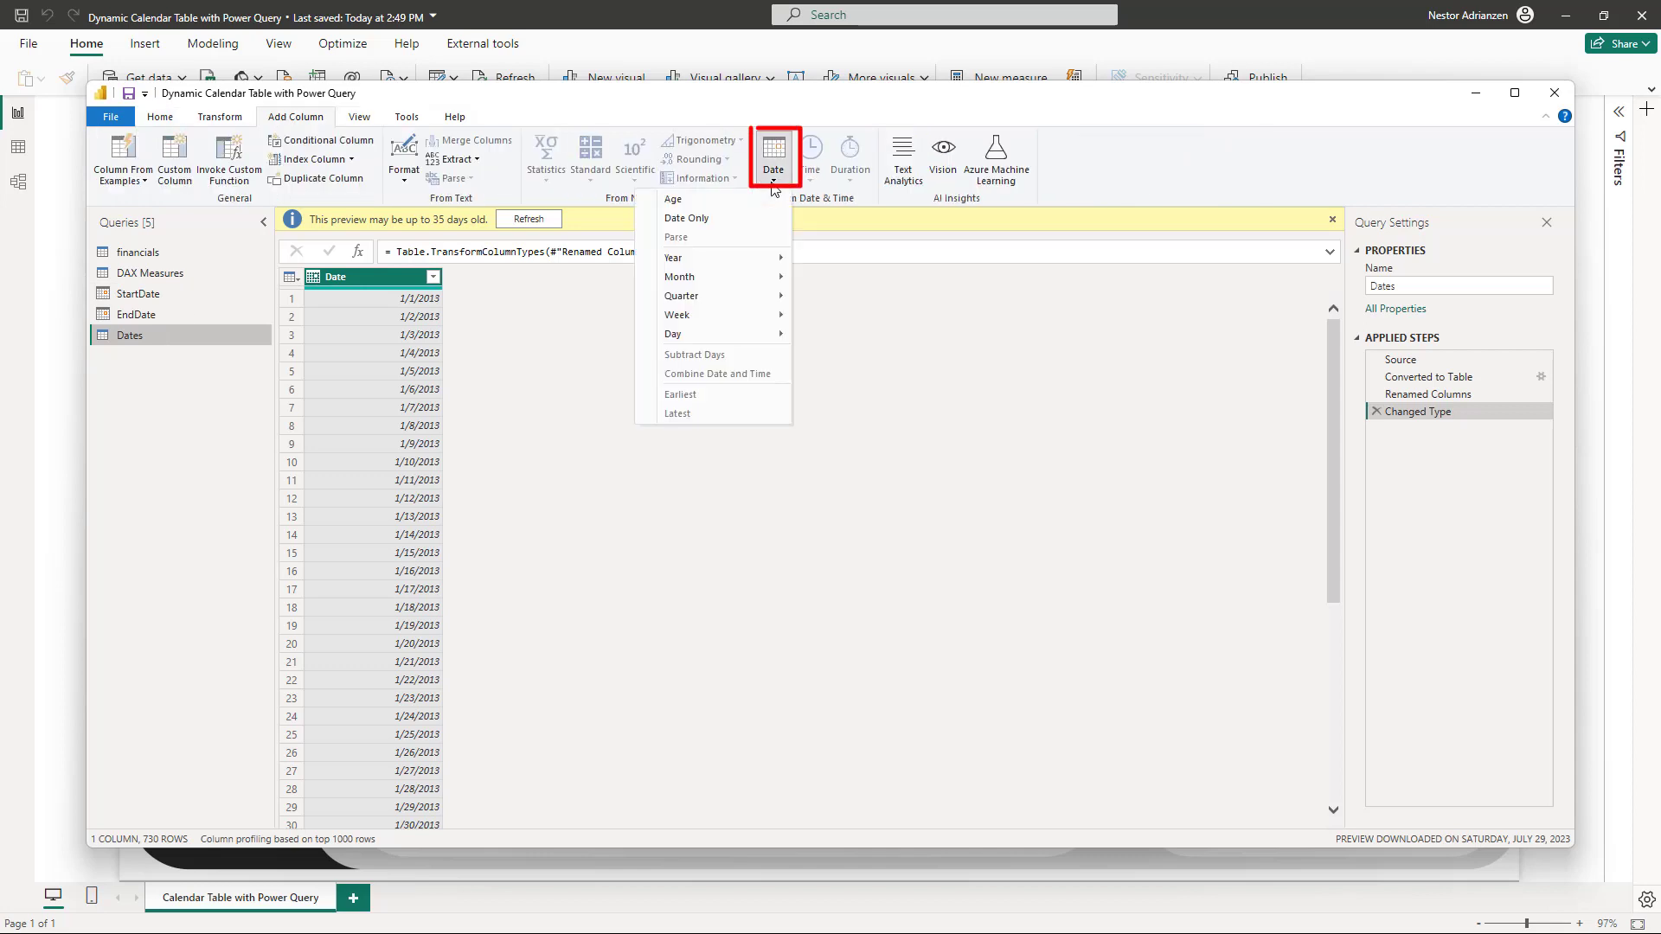
{"action": "mouse_move", "coordinate": [733, 259]}
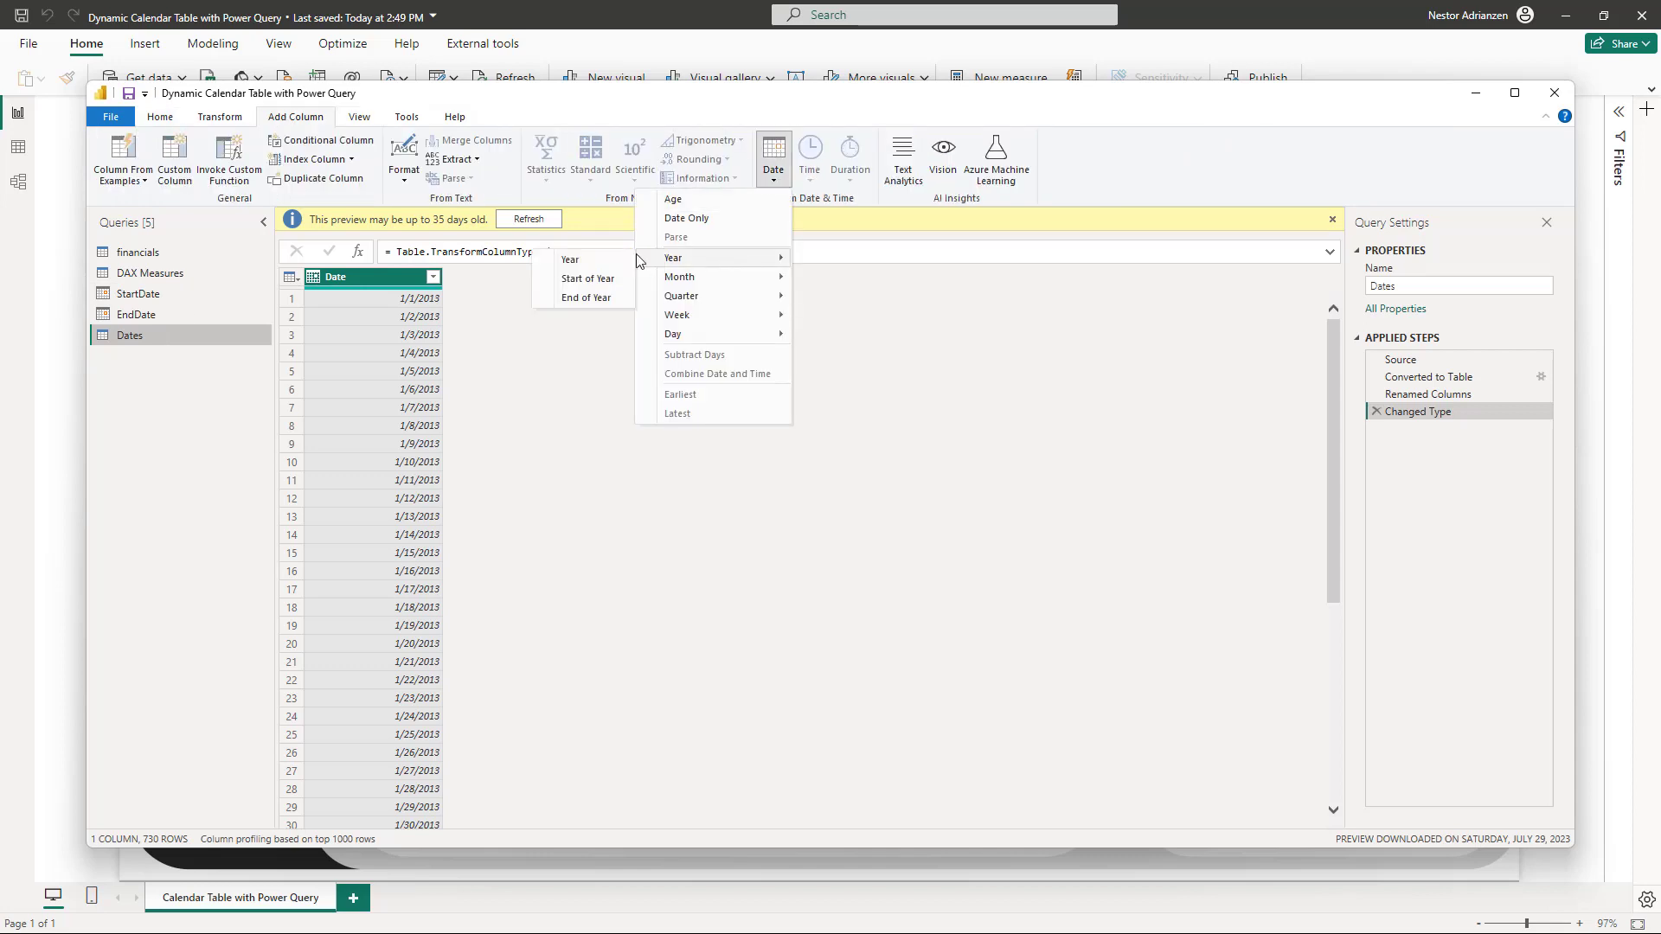
{"action": "left_click", "coordinate": [603, 260]}
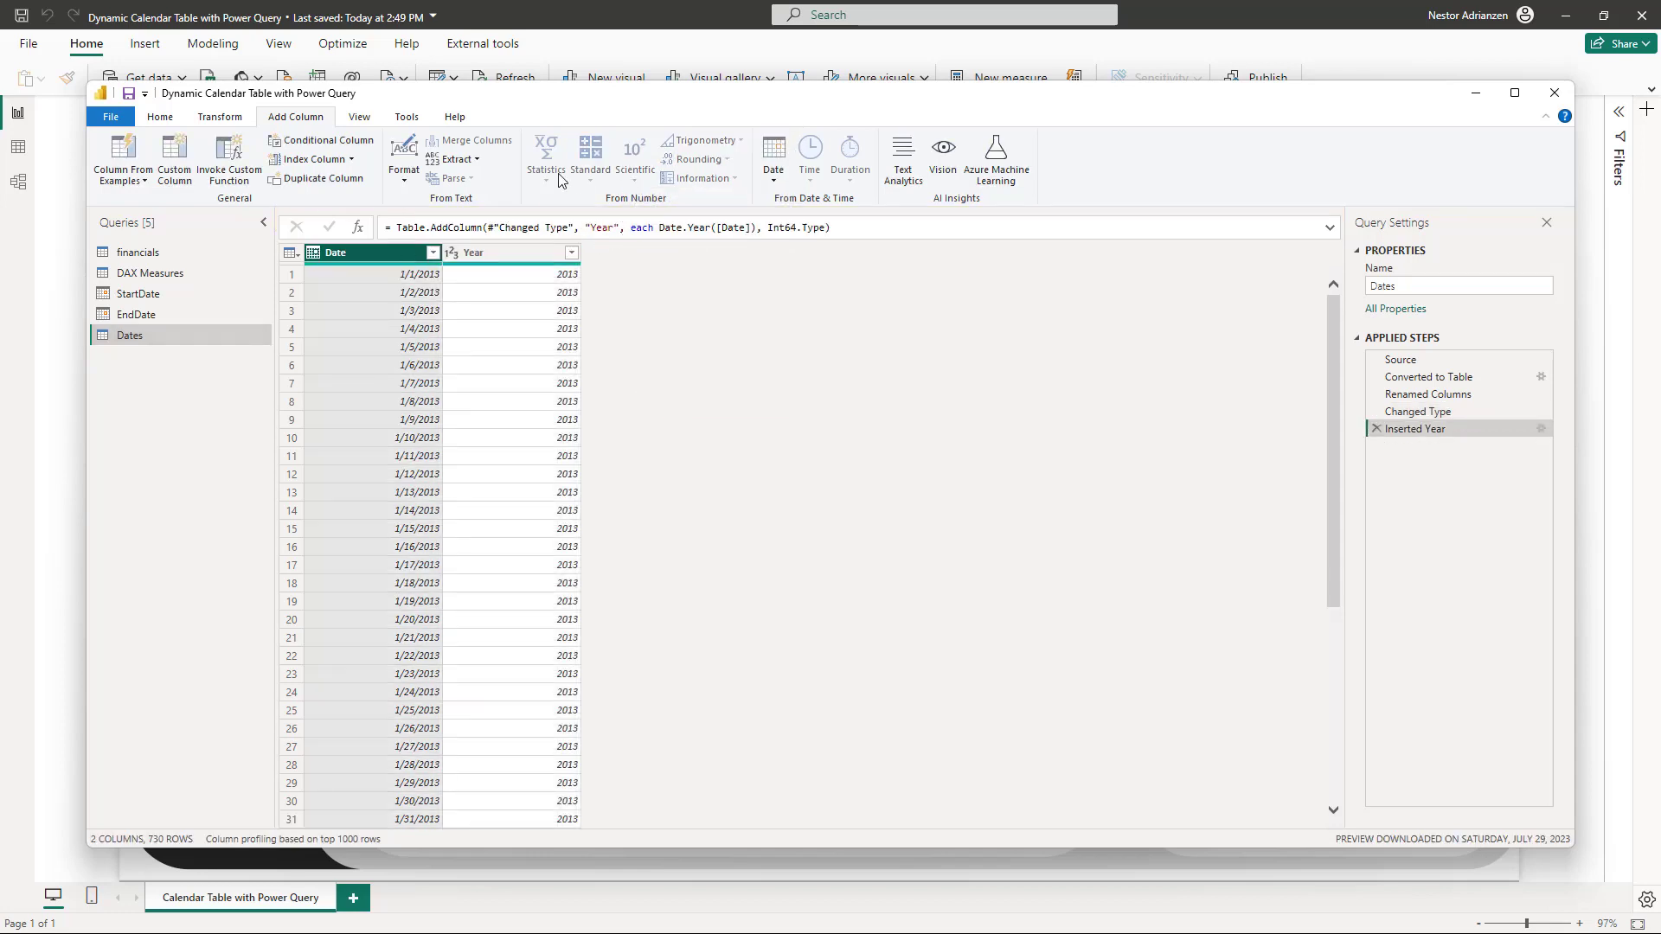
{"action": "left_click", "coordinate": [773, 164]}
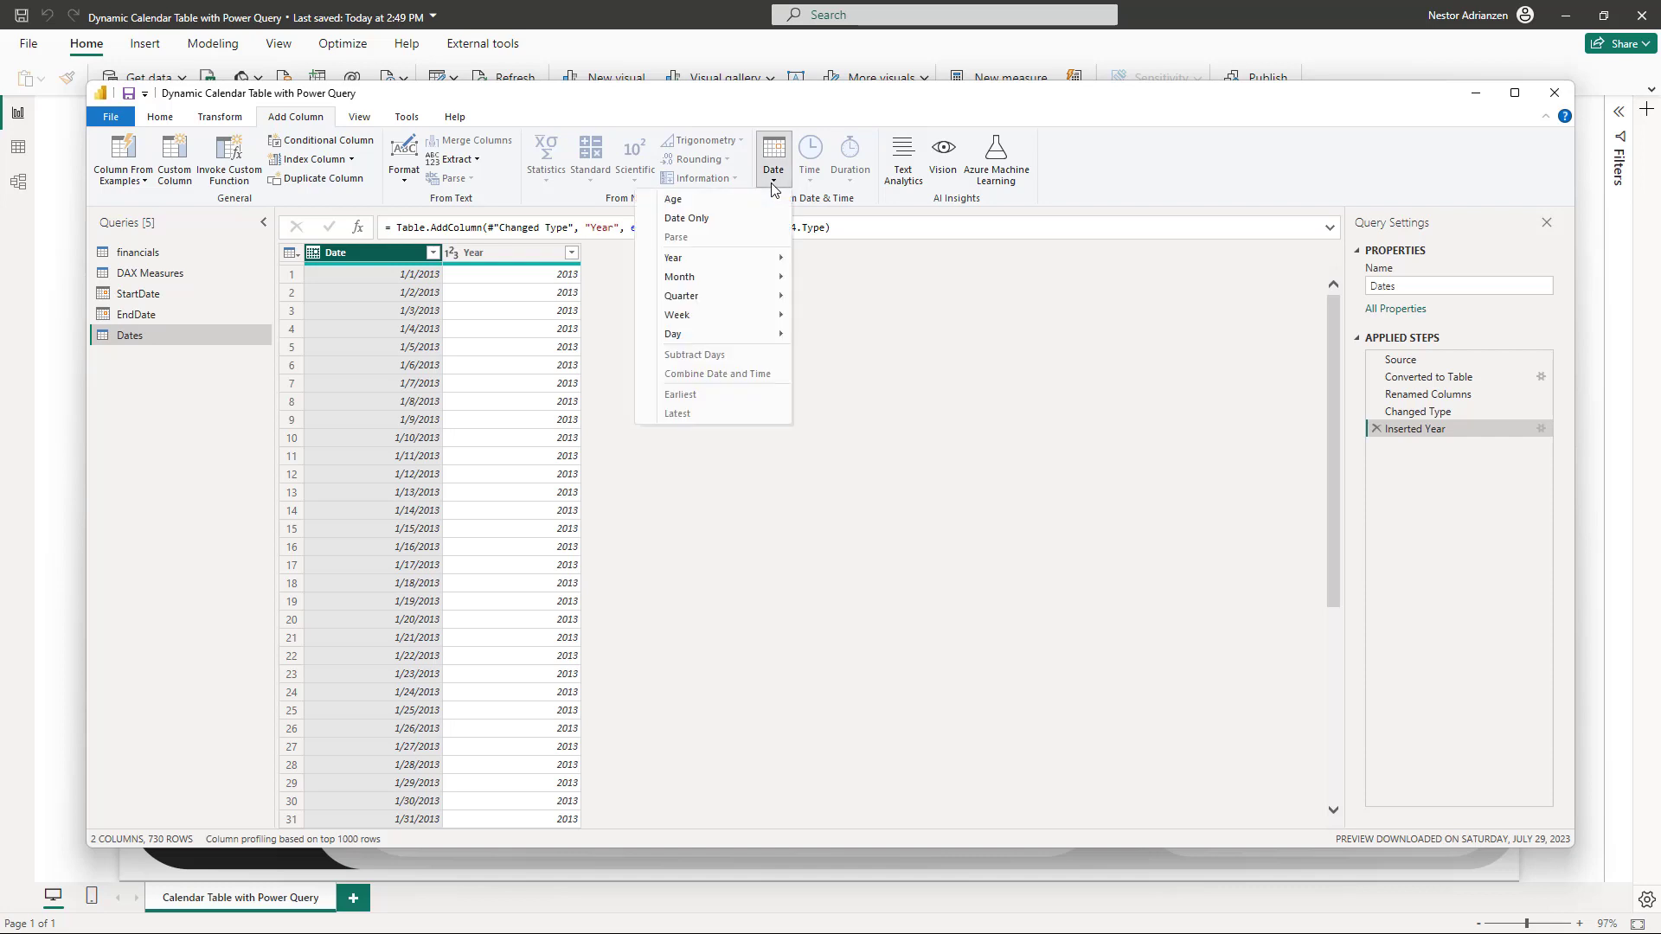
{"action": "mouse_move", "coordinate": [756, 278]}
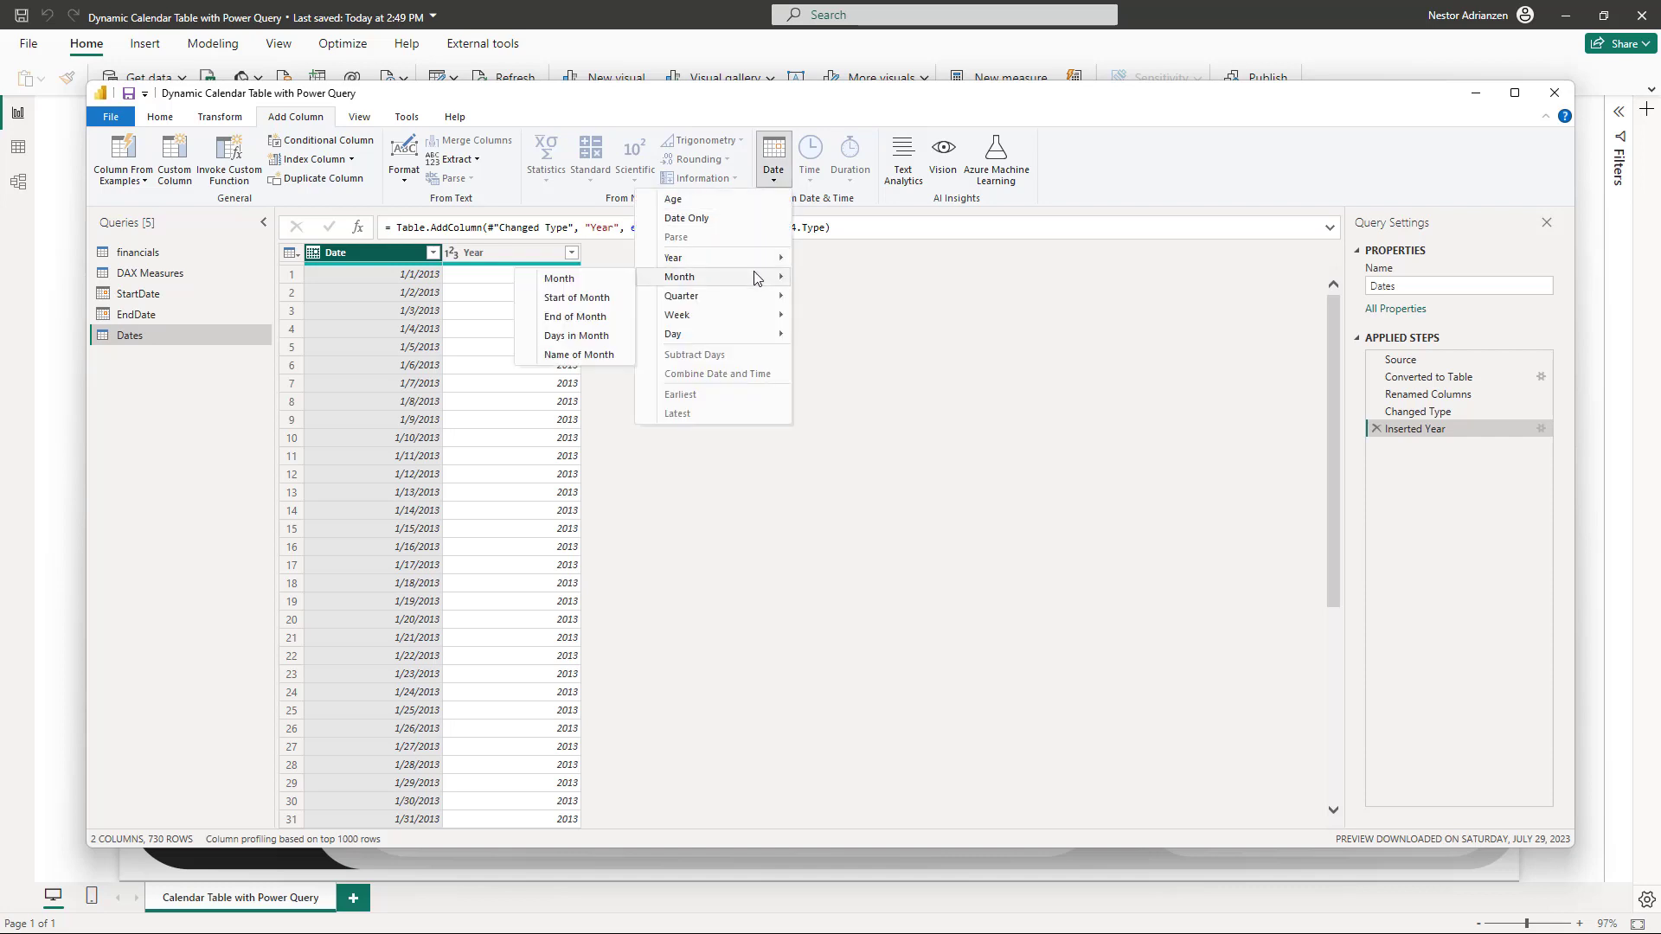
{"action": "left_click", "coordinate": [579, 355]}
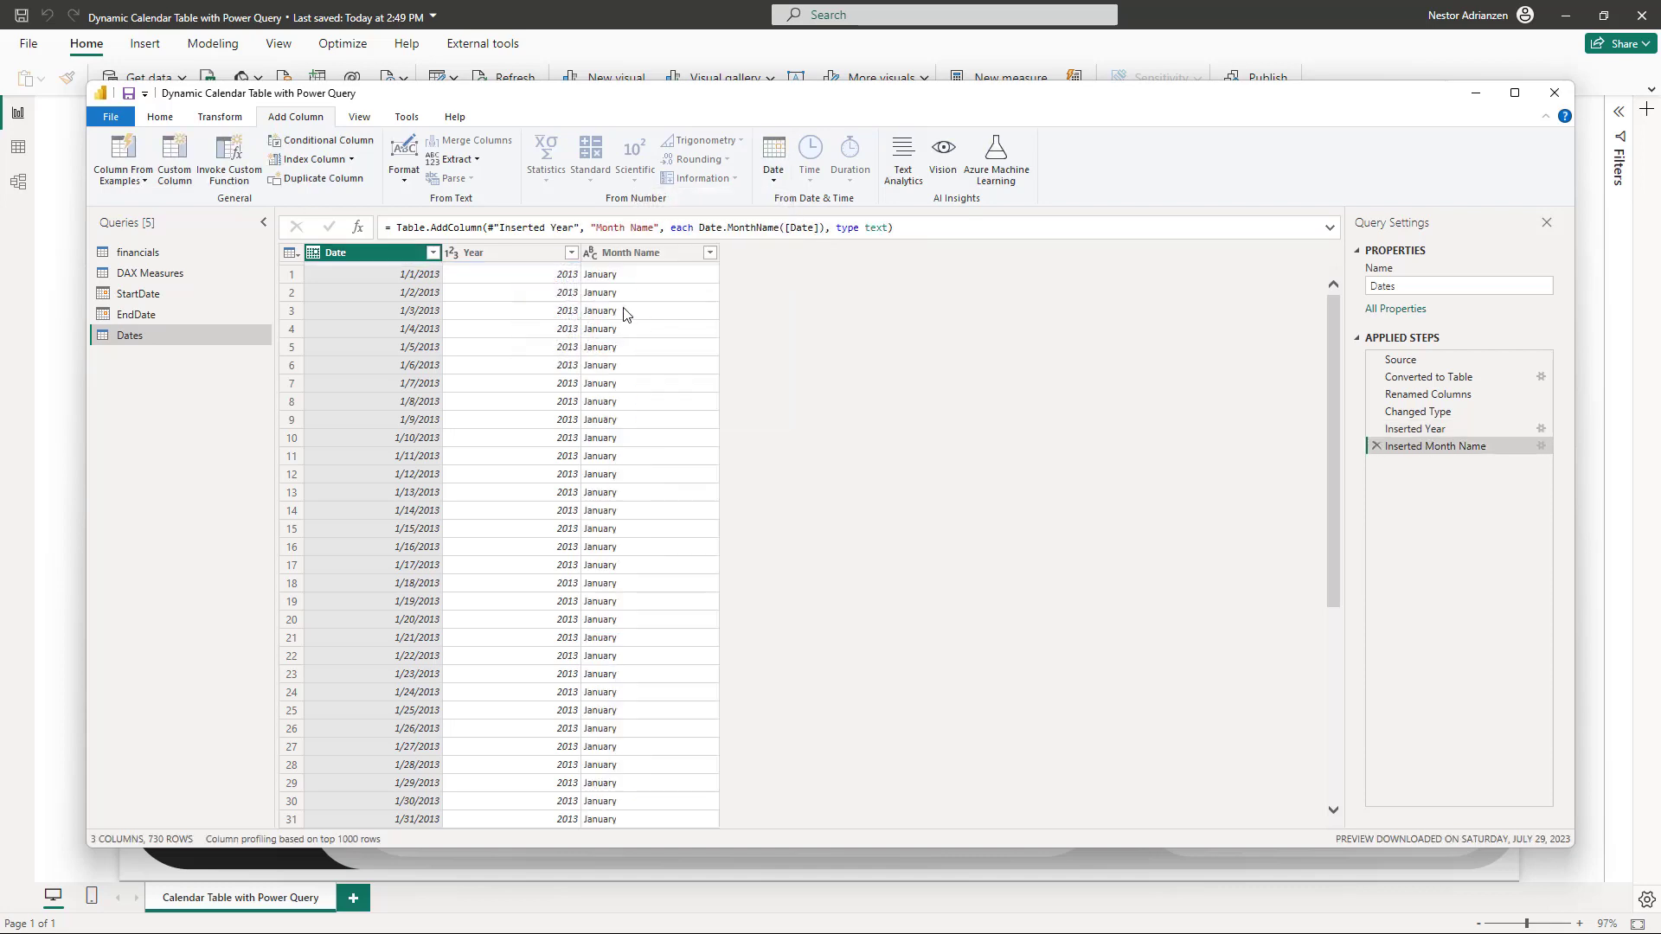
Add Quarter, Week of Year and Day Name columns from Date, then Close & Apply
{"action": "left_click", "coordinate": [770, 184]}
{"action": "mouse_move", "coordinate": [740, 307]}
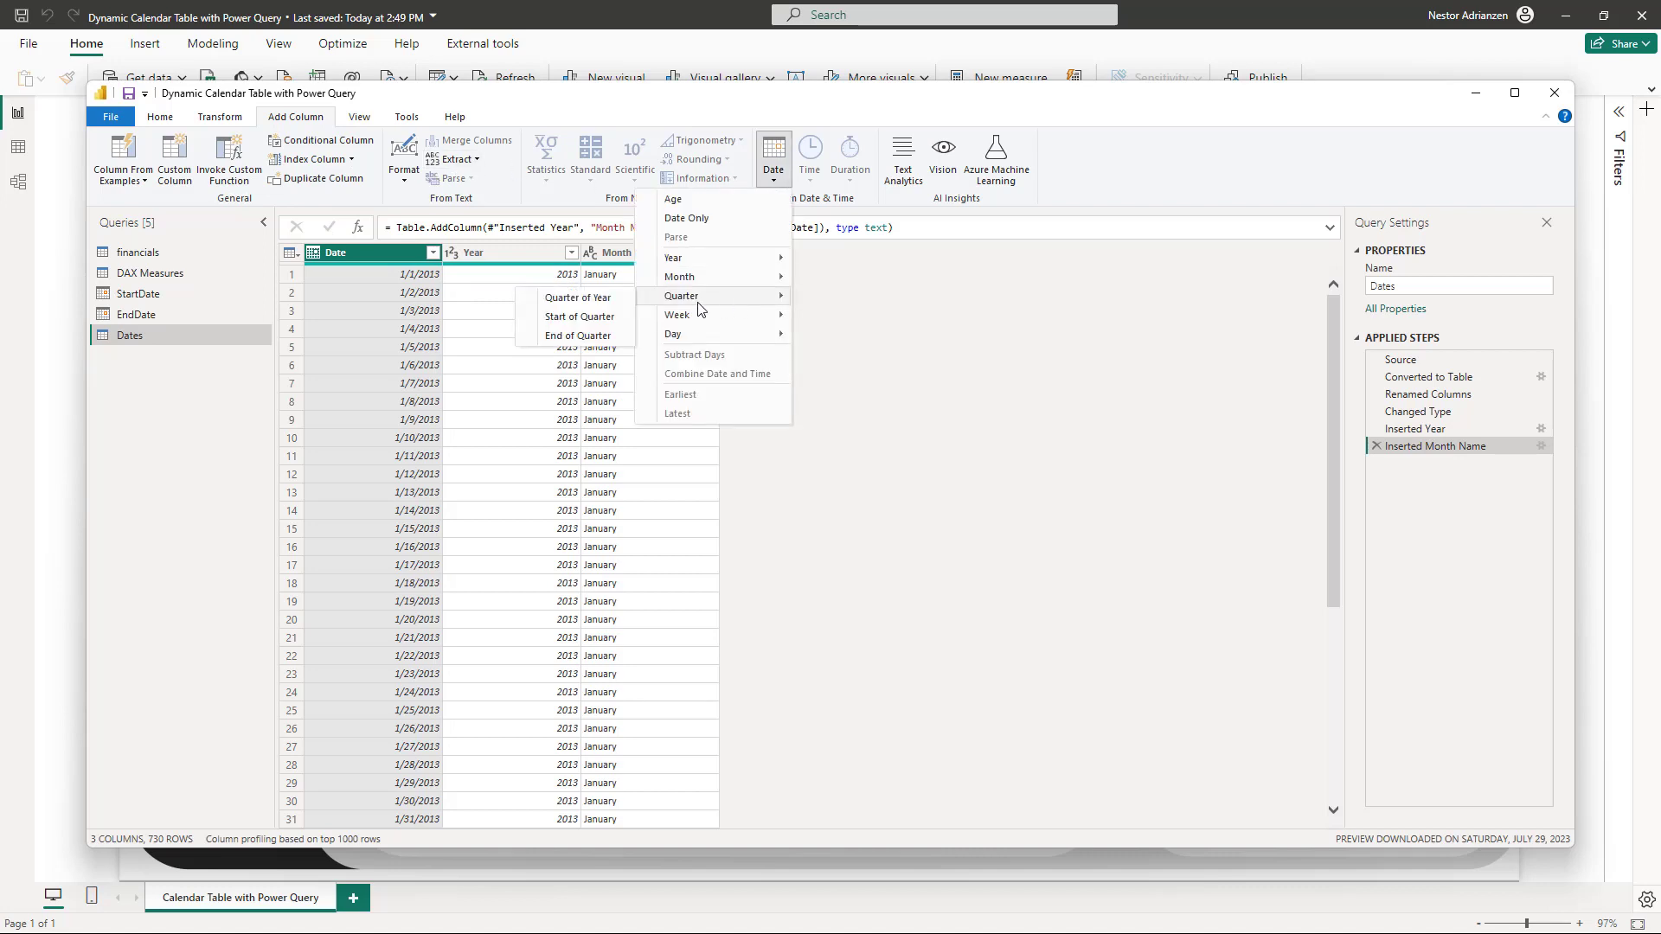
{"action": "left_click", "coordinate": [593, 298]}
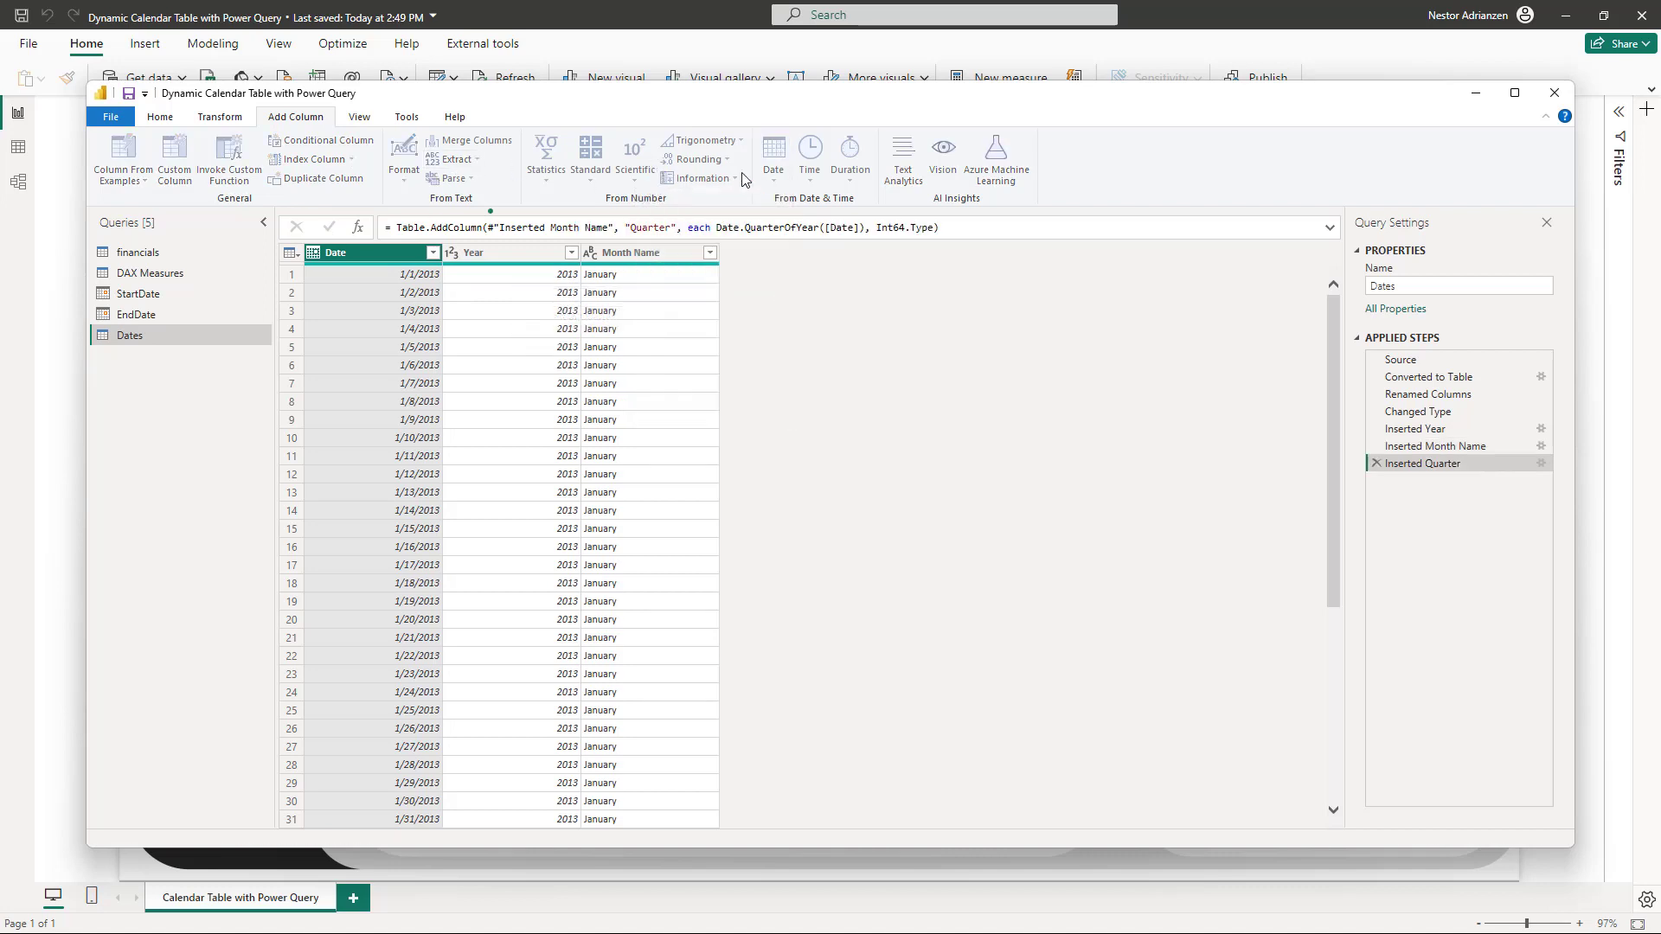
{"action": "left_click", "coordinate": [391, 260]}
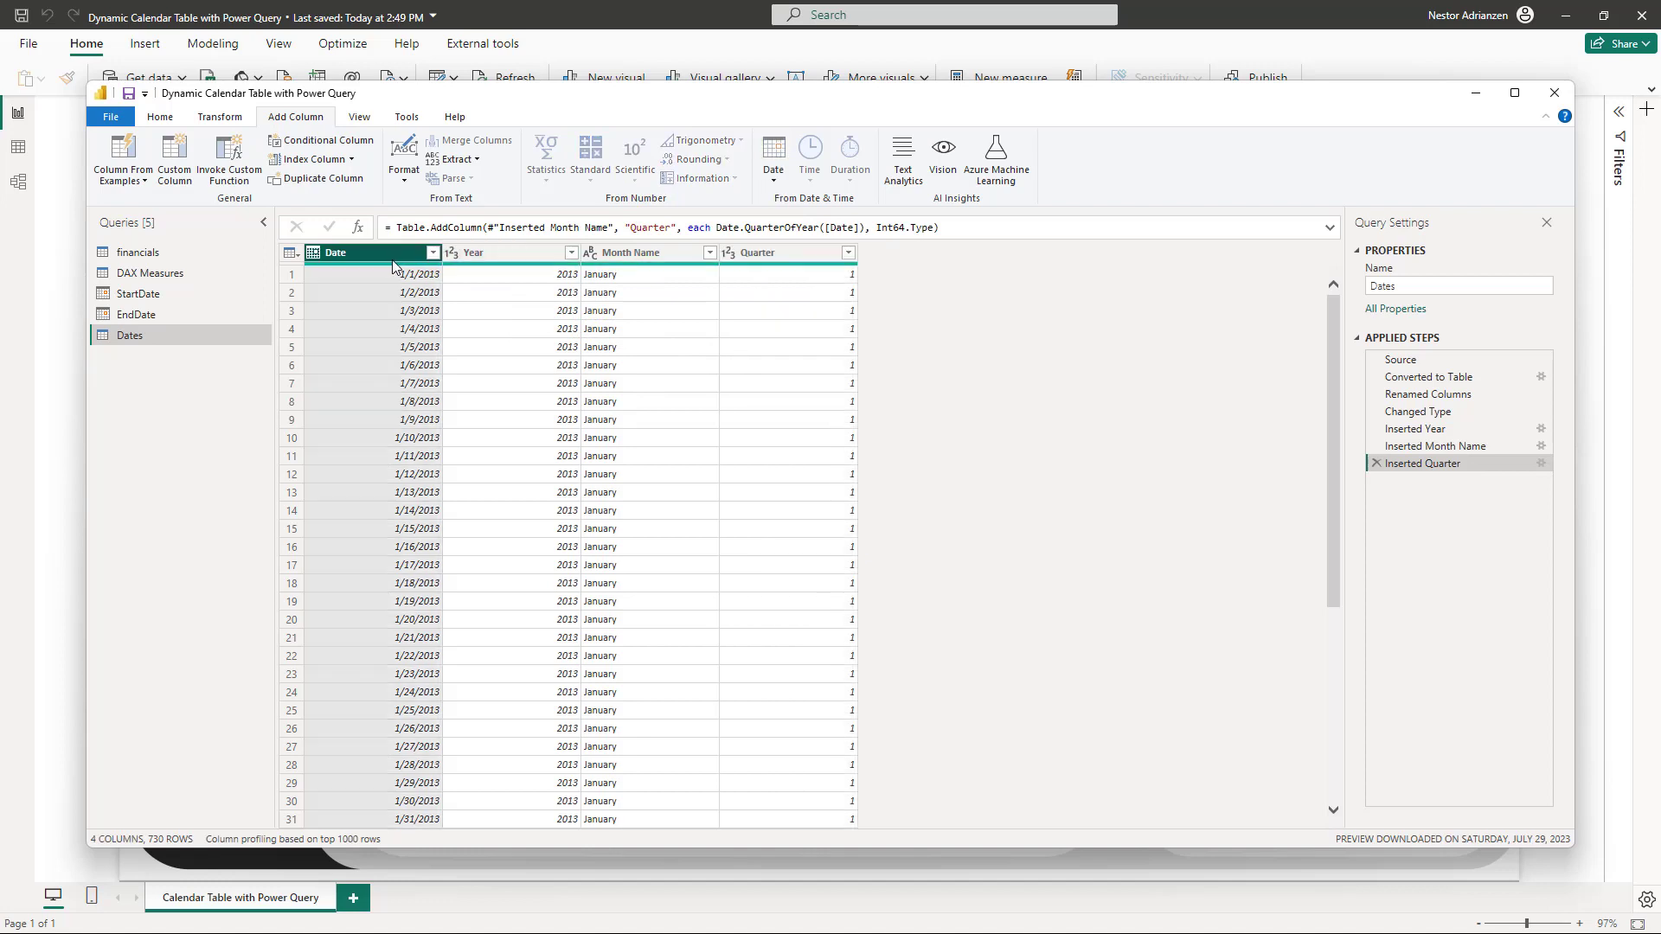
{"action": "left_click", "coordinate": [773, 178]}
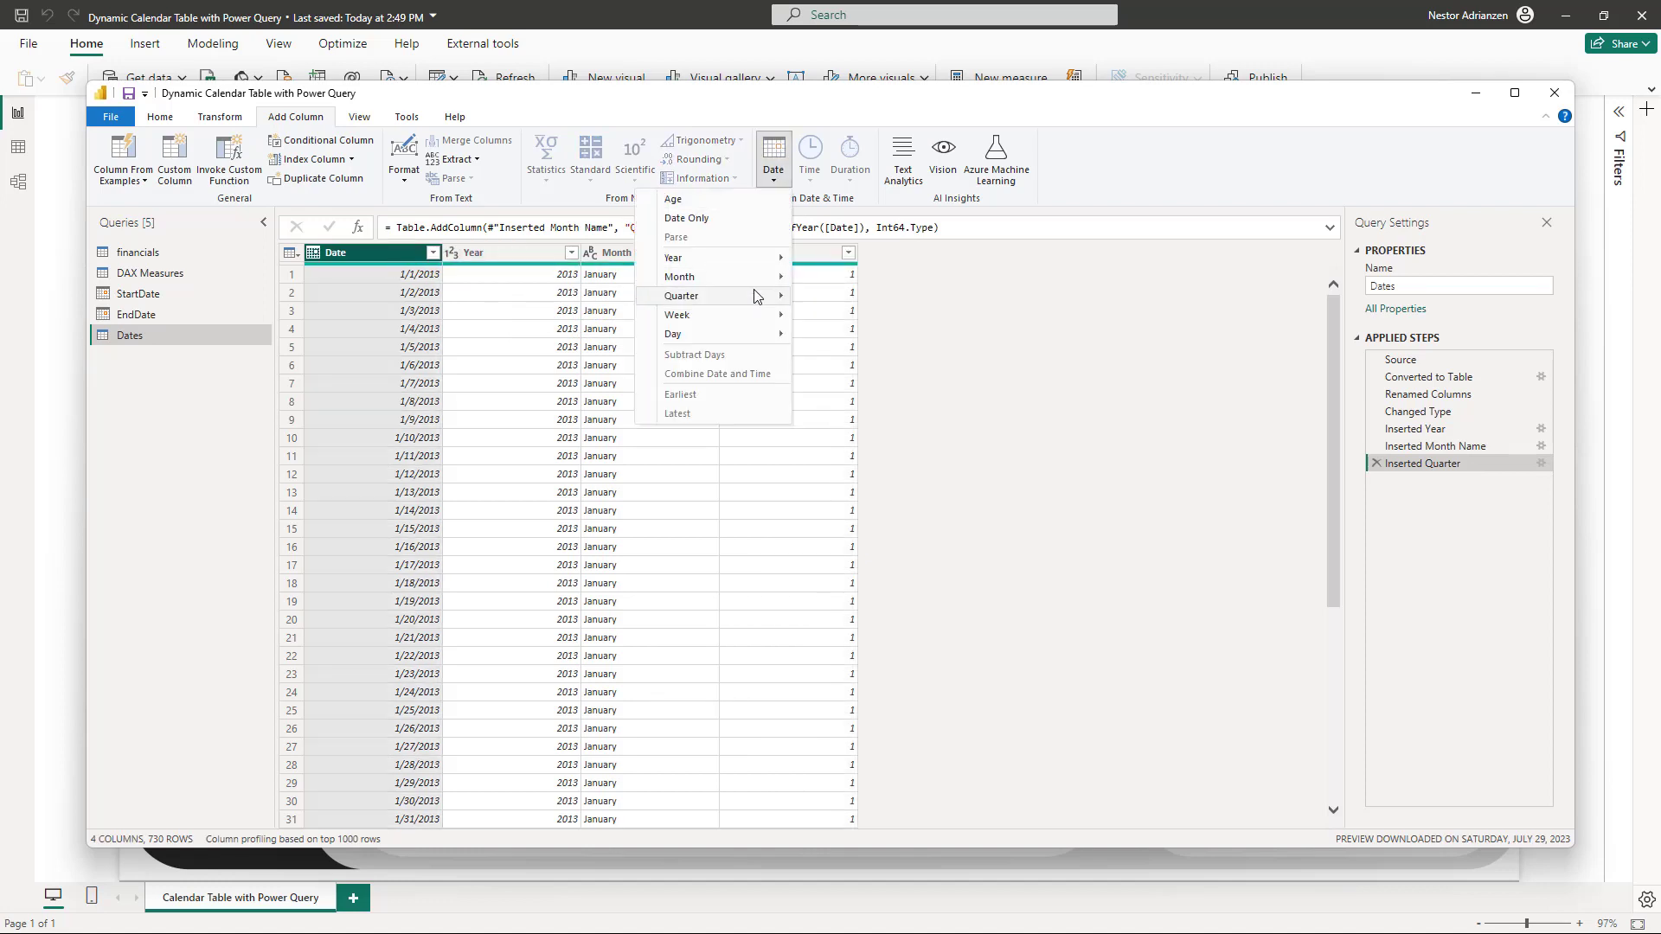
{"action": "mouse_move", "coordinate": [755, 322]}
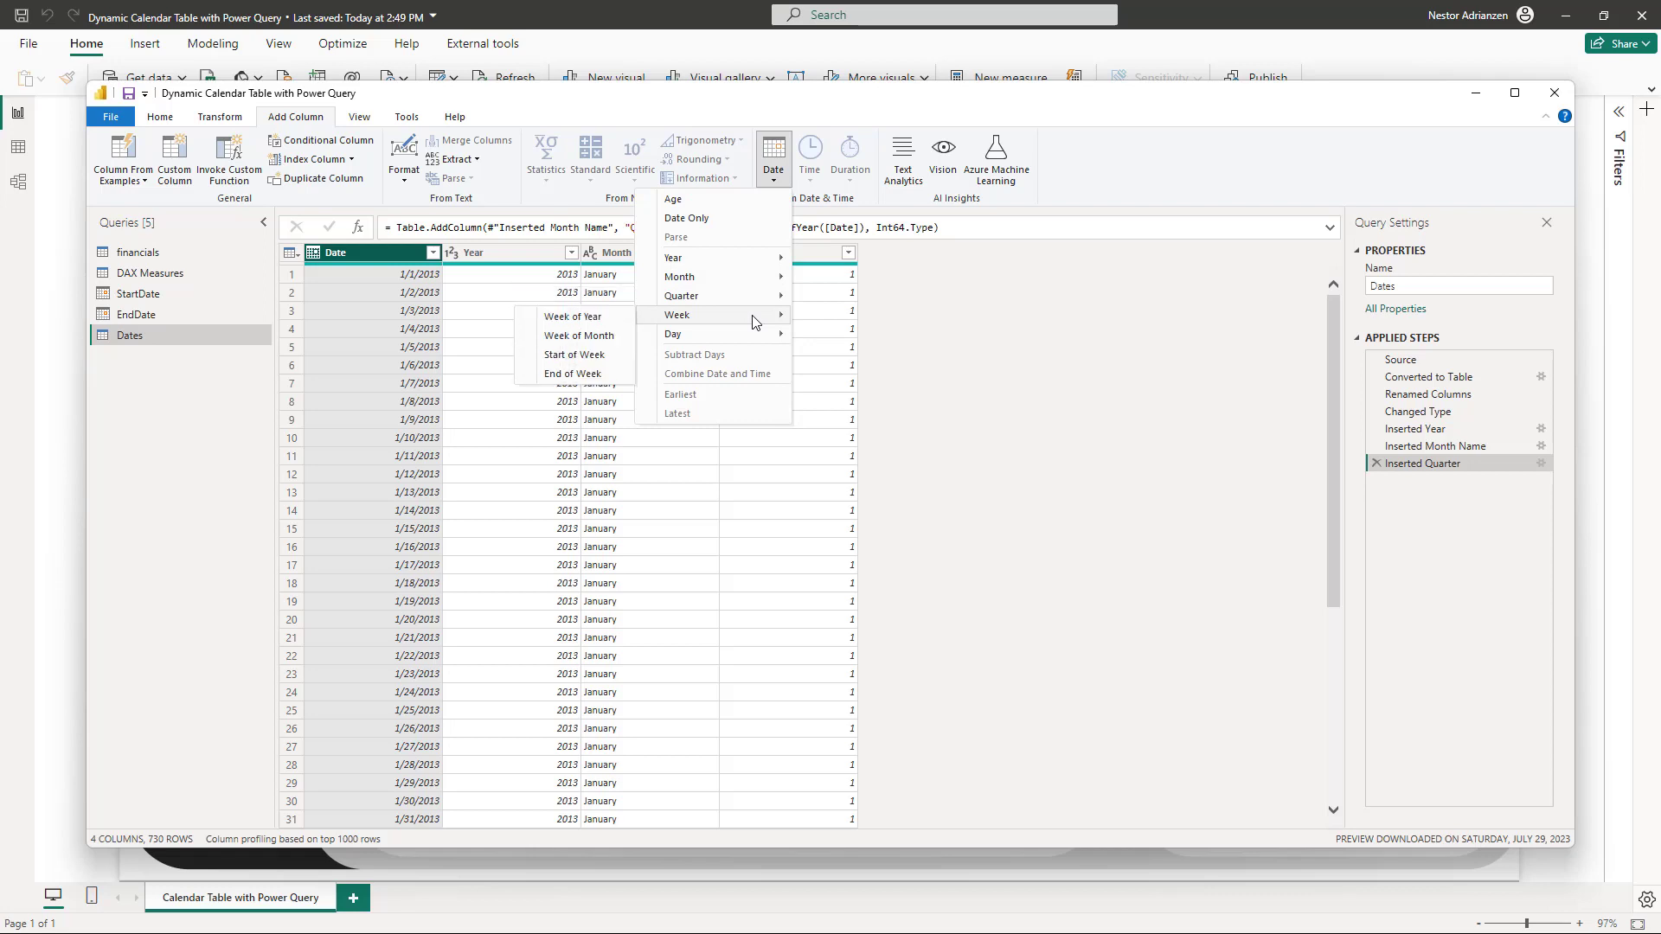
{"action": "left_click", "coordinate": [586, 318]}
{"action": "left_click", "coordinate": [394, 254]}
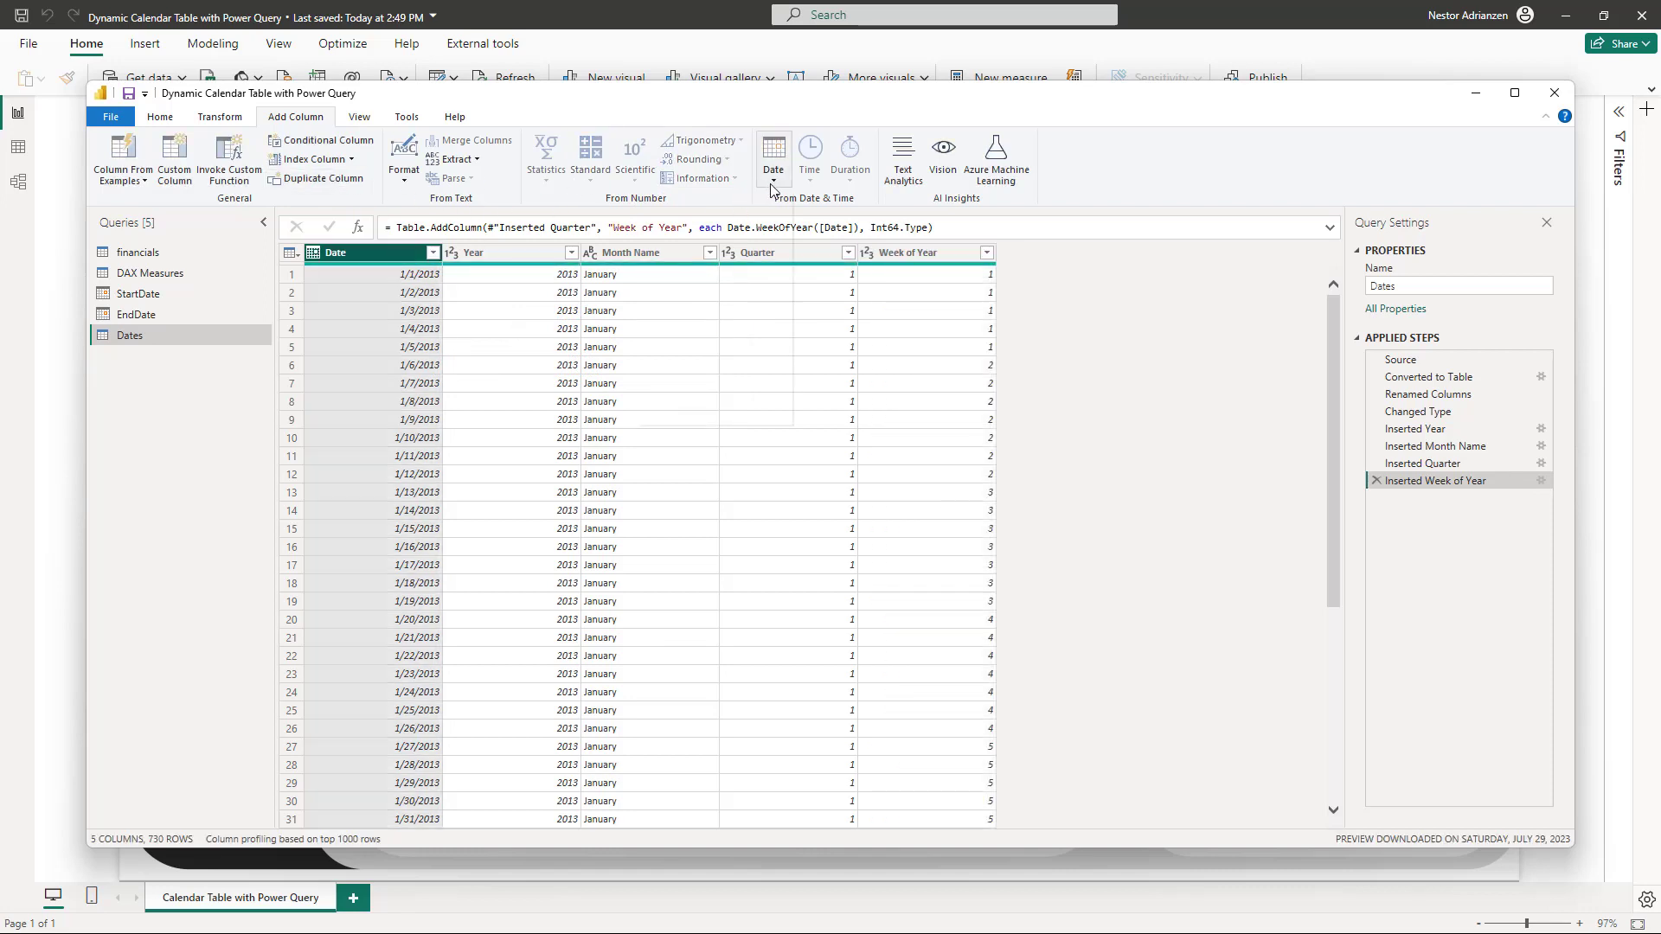
{"action": "left_click", "coordinate": [773, 186]}
{"action": "mouse_move", "coordinate": [738, 338]}
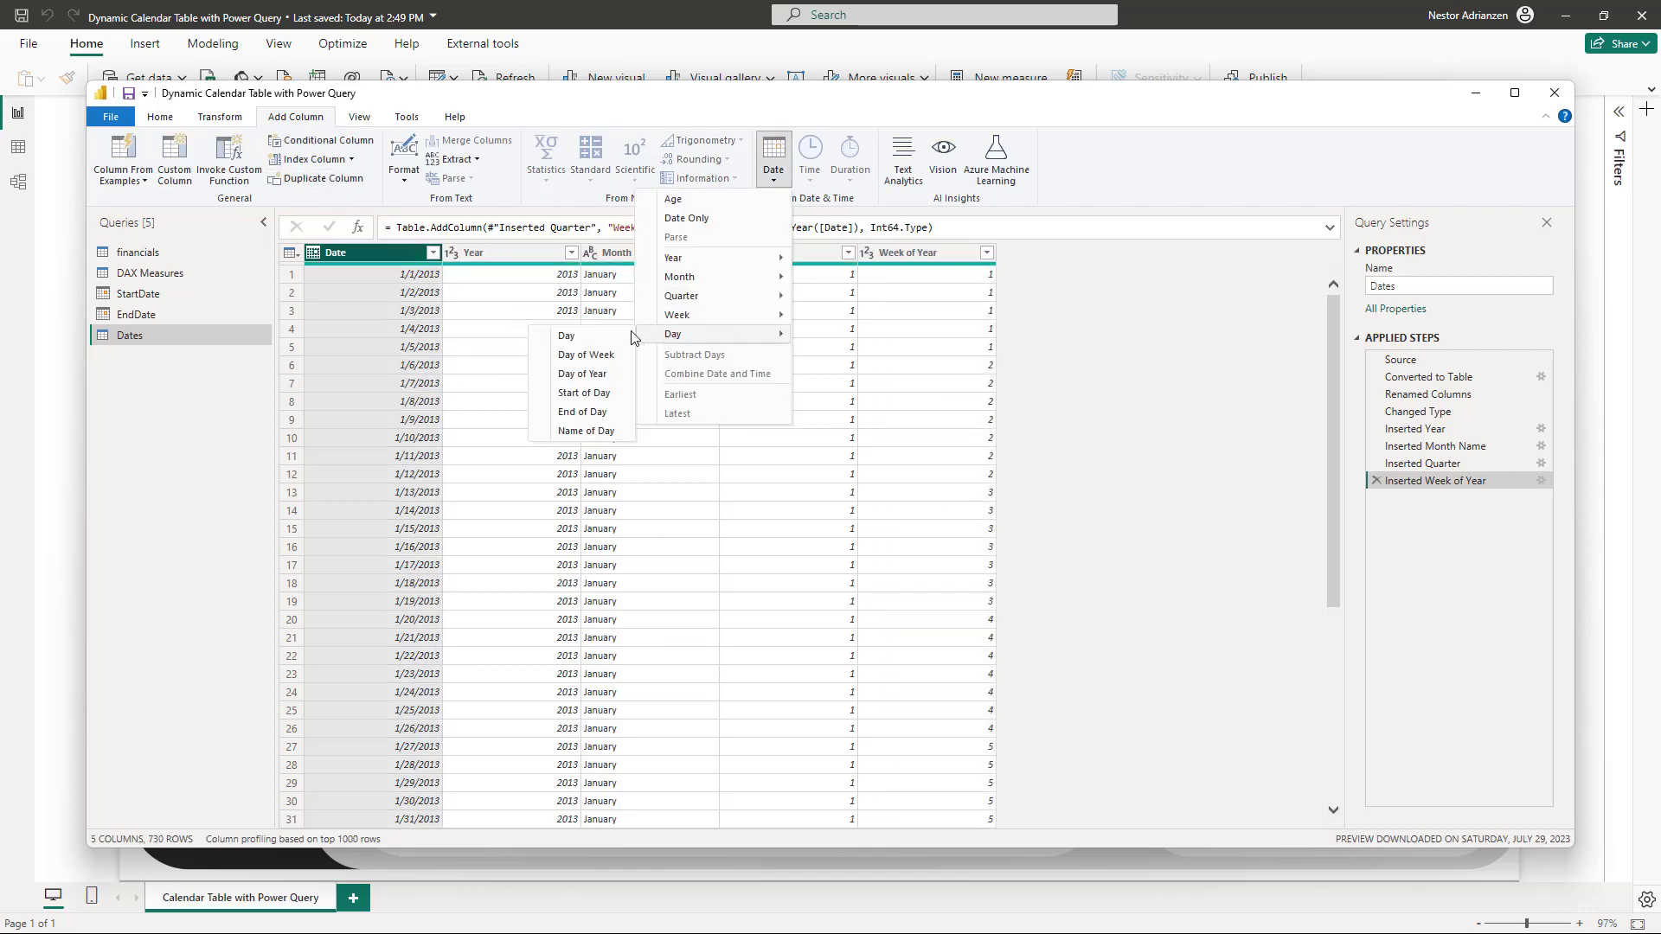
{"action": "left_click", "coordinate": [591, 432]}
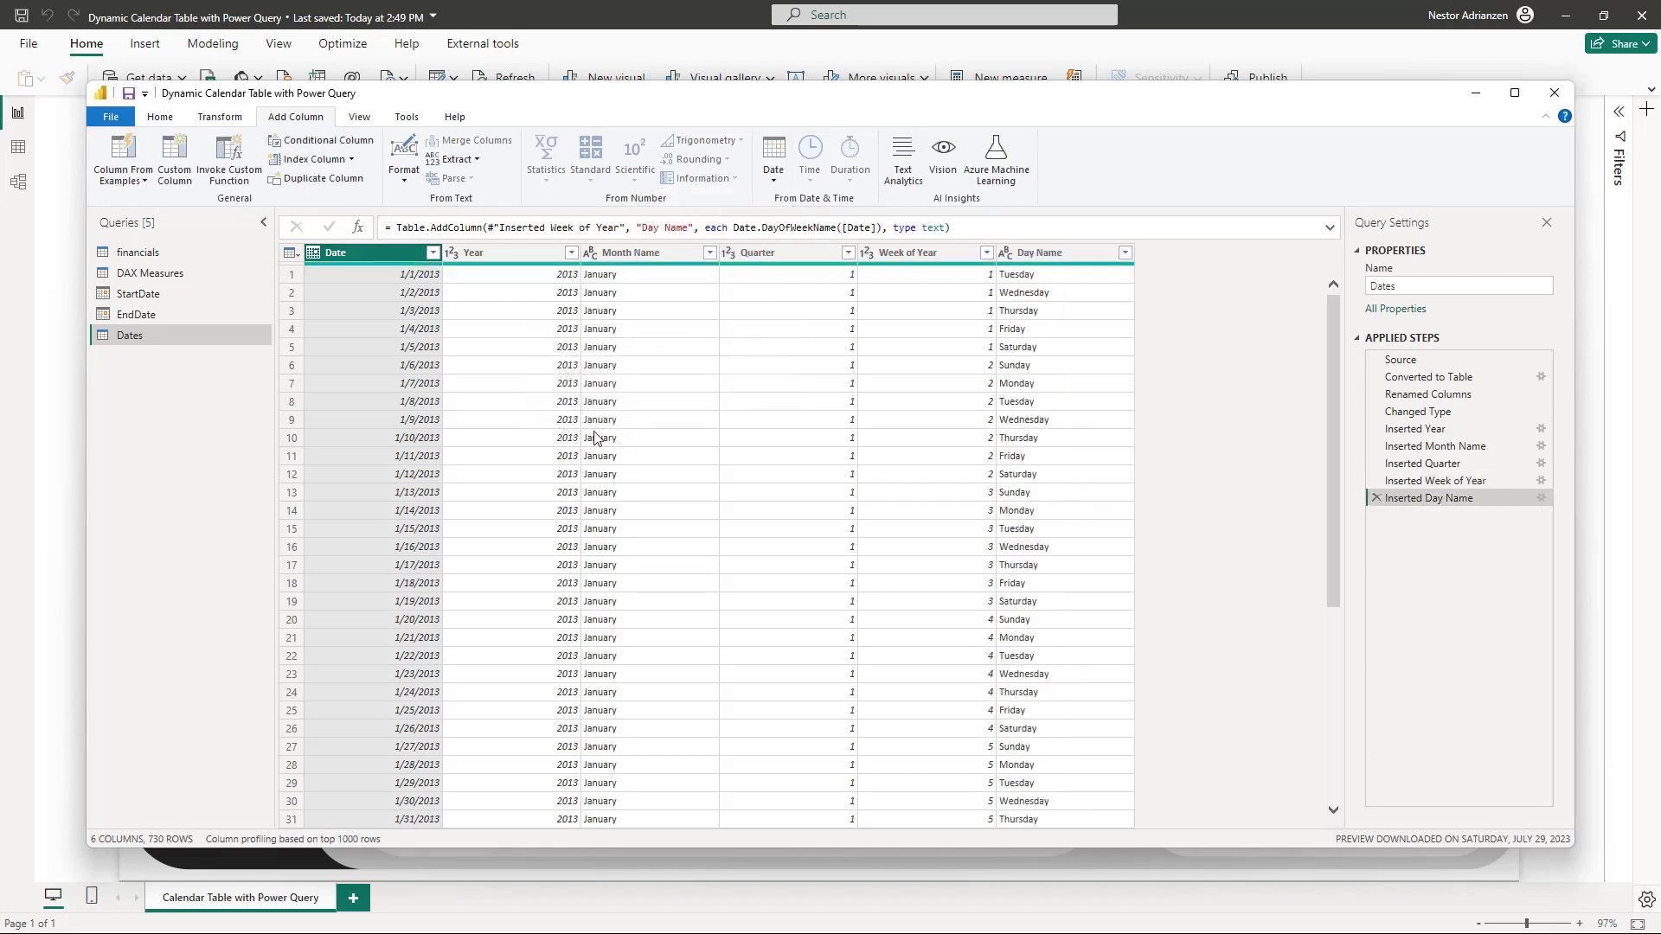
{"action": "left_click", "coordinate": [161, 119]}
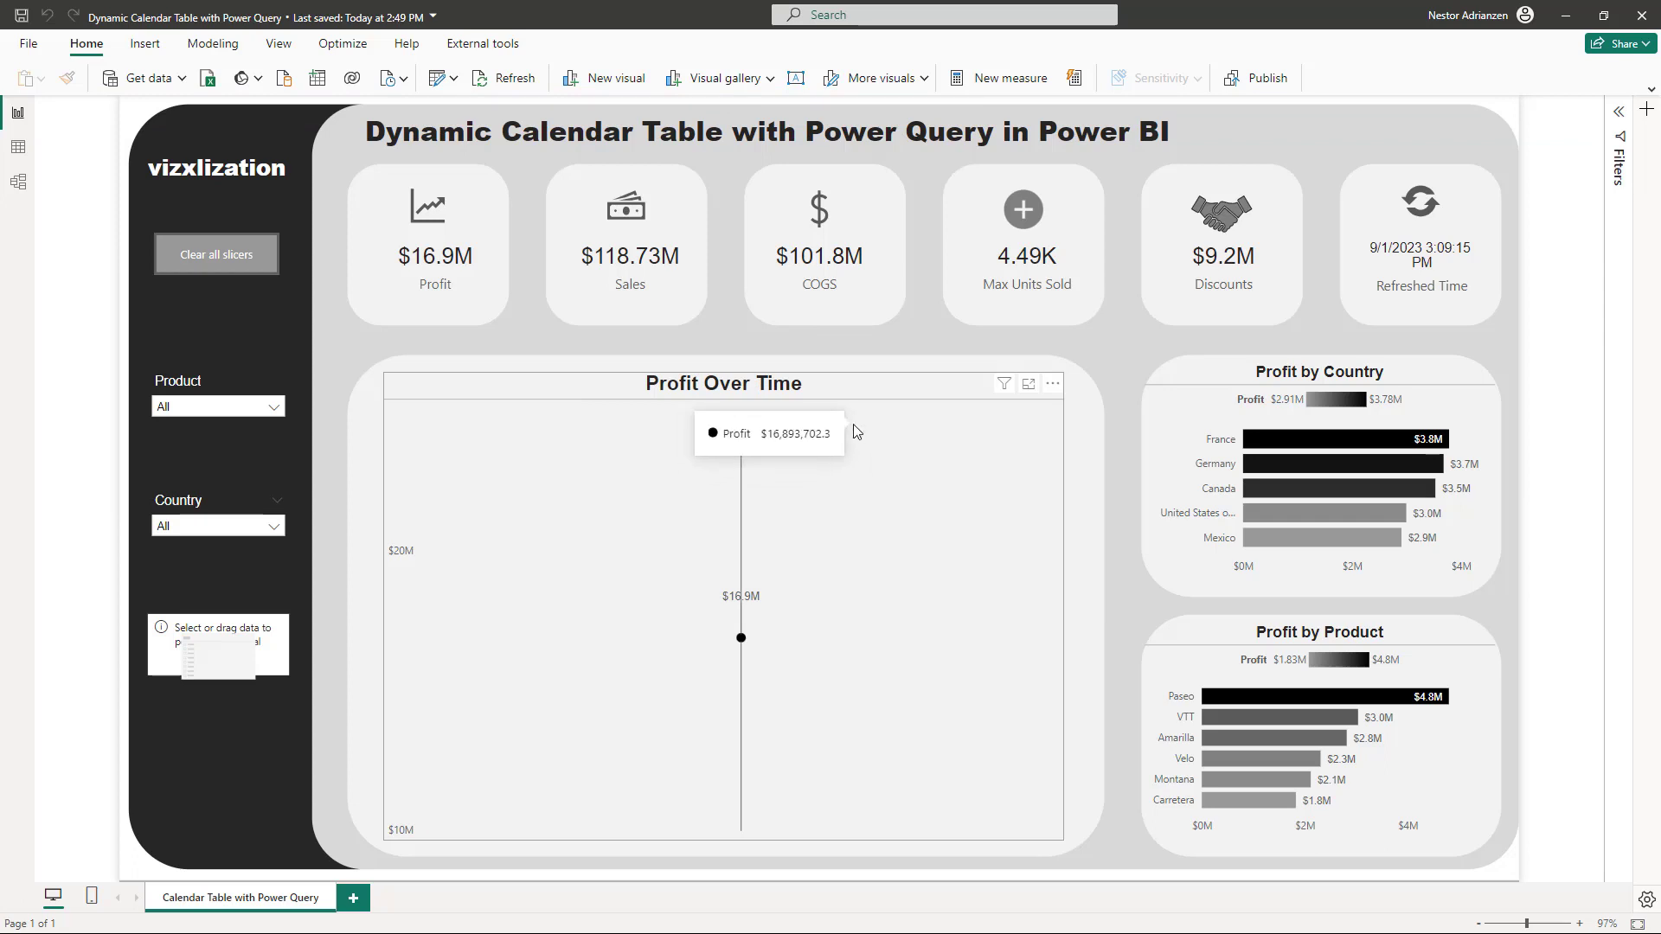
Put the Dates Date hierarchy on the Profit Over Time X-axis and drill up to quarters
{"action": "left_click", "coordinate": [879, 424]}
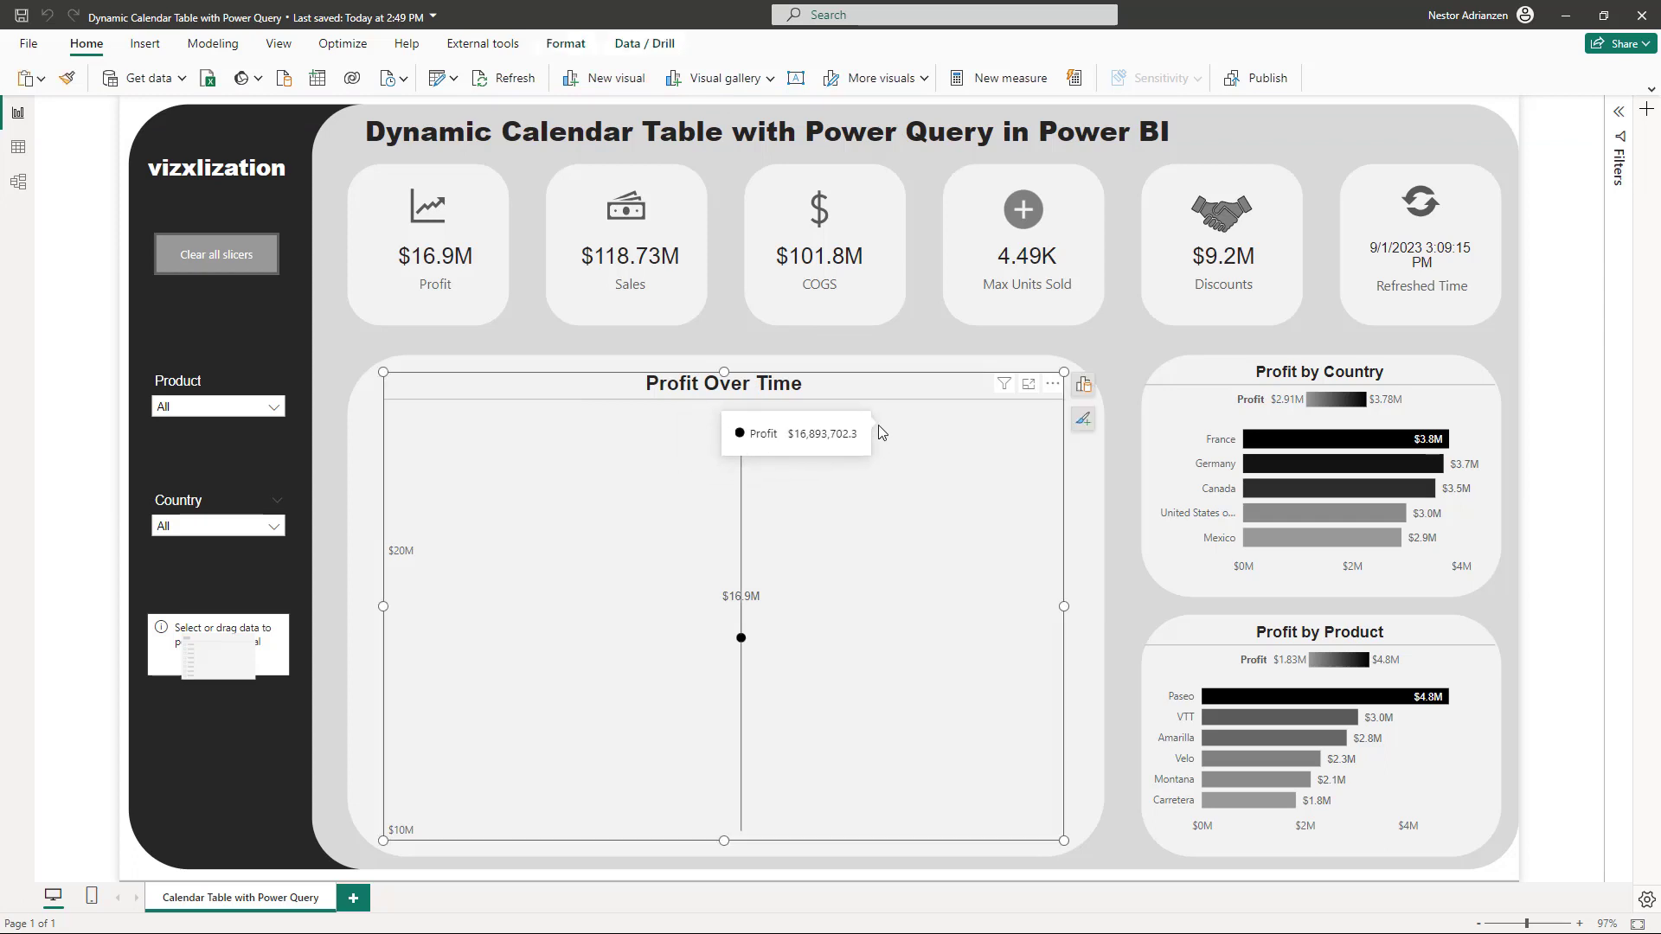
{"action": "left_click", "coordinate": [1084, 387]}
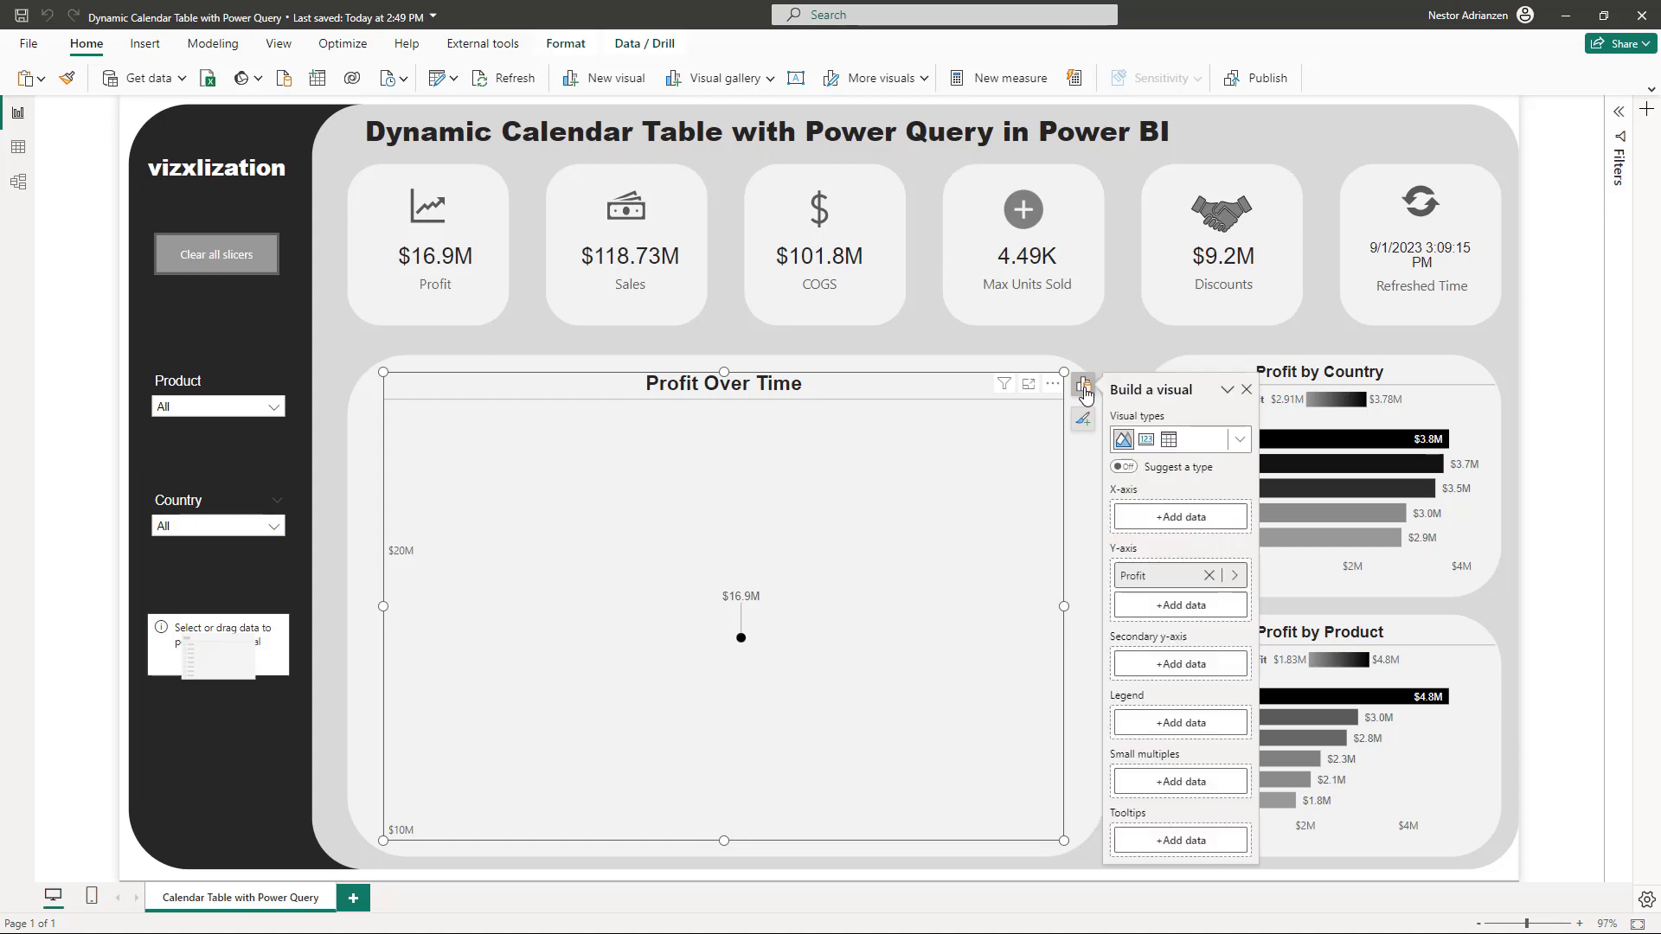
{"action": "left_click", "coordinate": [1172, 522]}
{"action": "left_click", "coordinate": [1276, 595]}
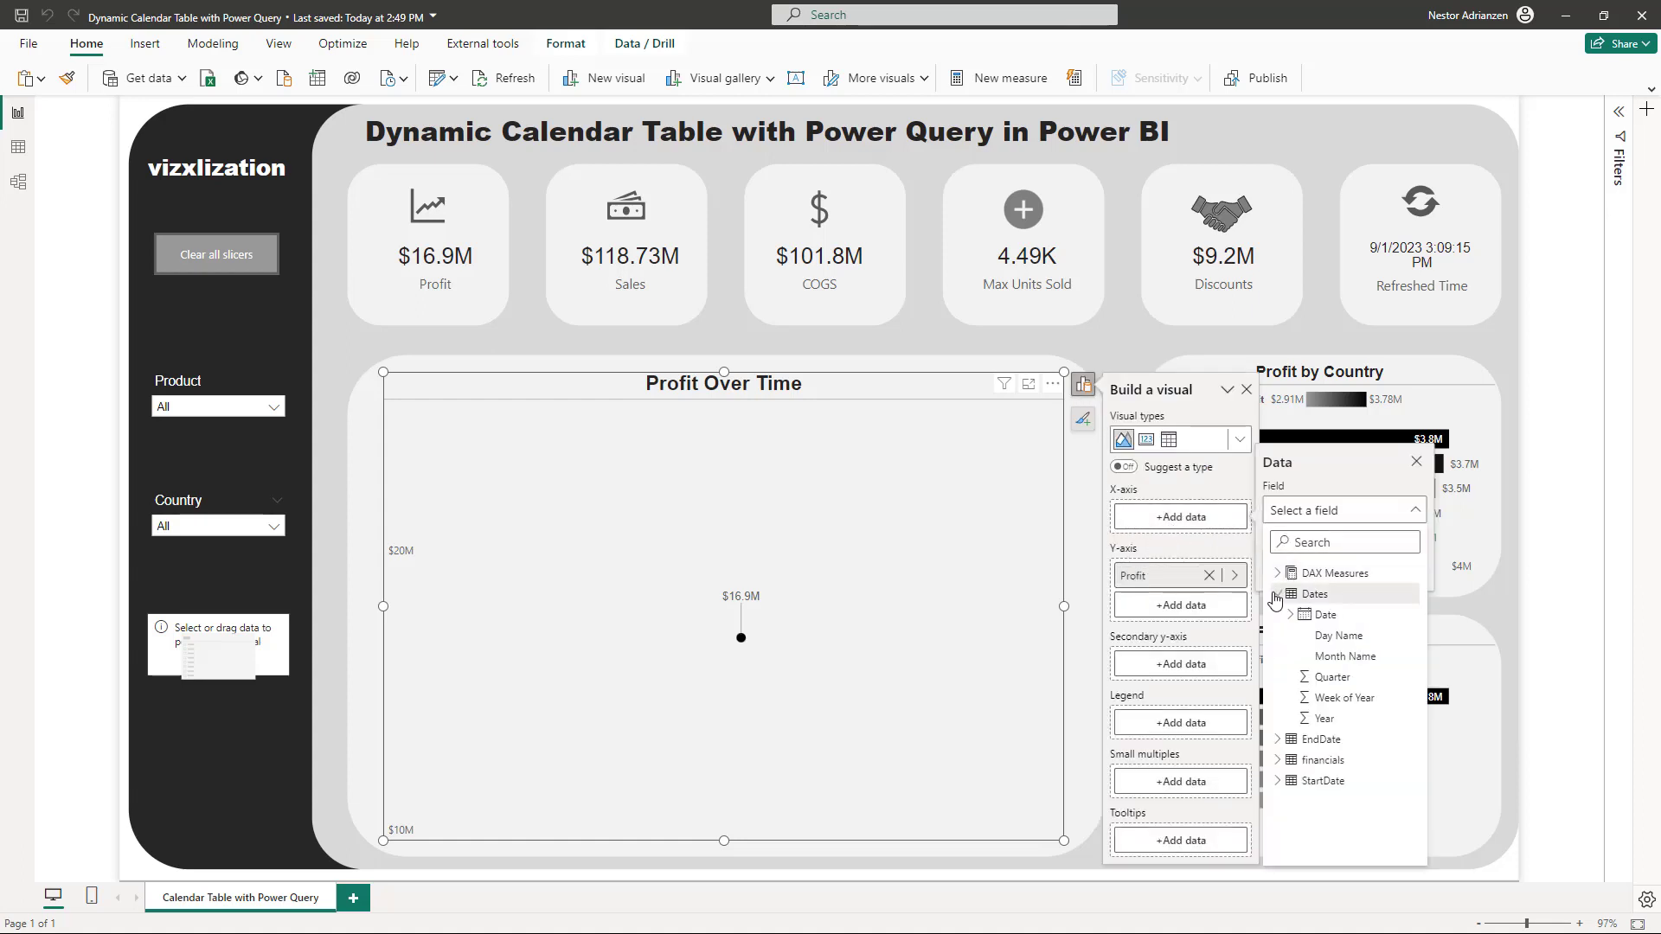
{"action": "left_click", "coordinate": [1326, 615]}
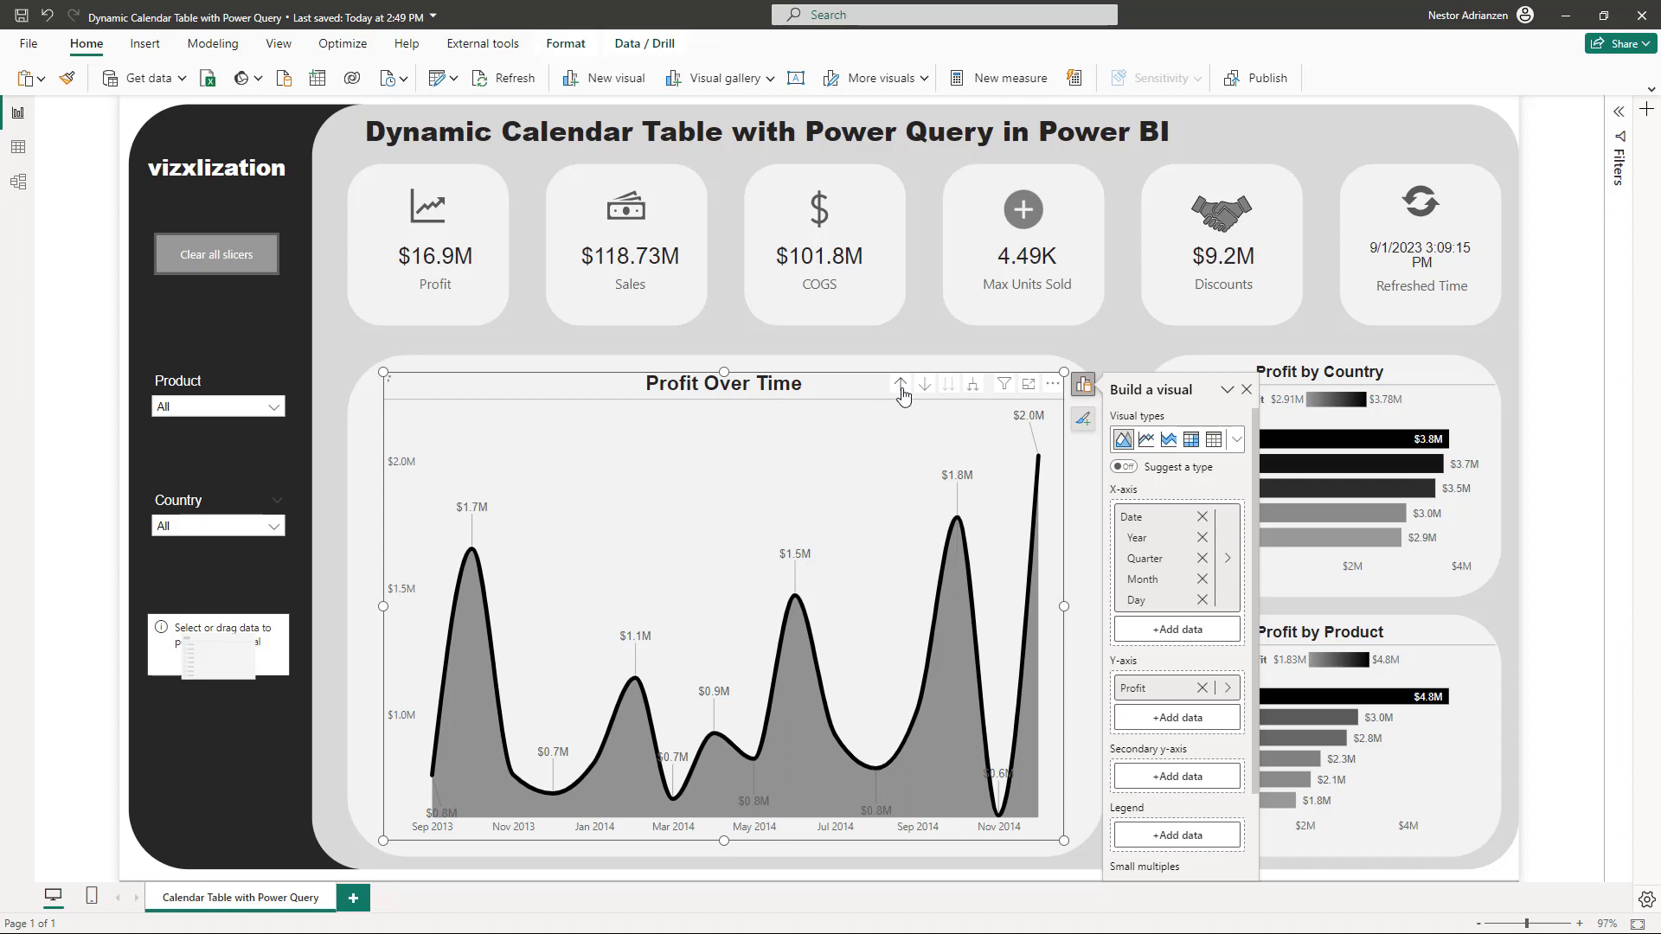
{"action": "left_click", "coordinate": [900, 383]}
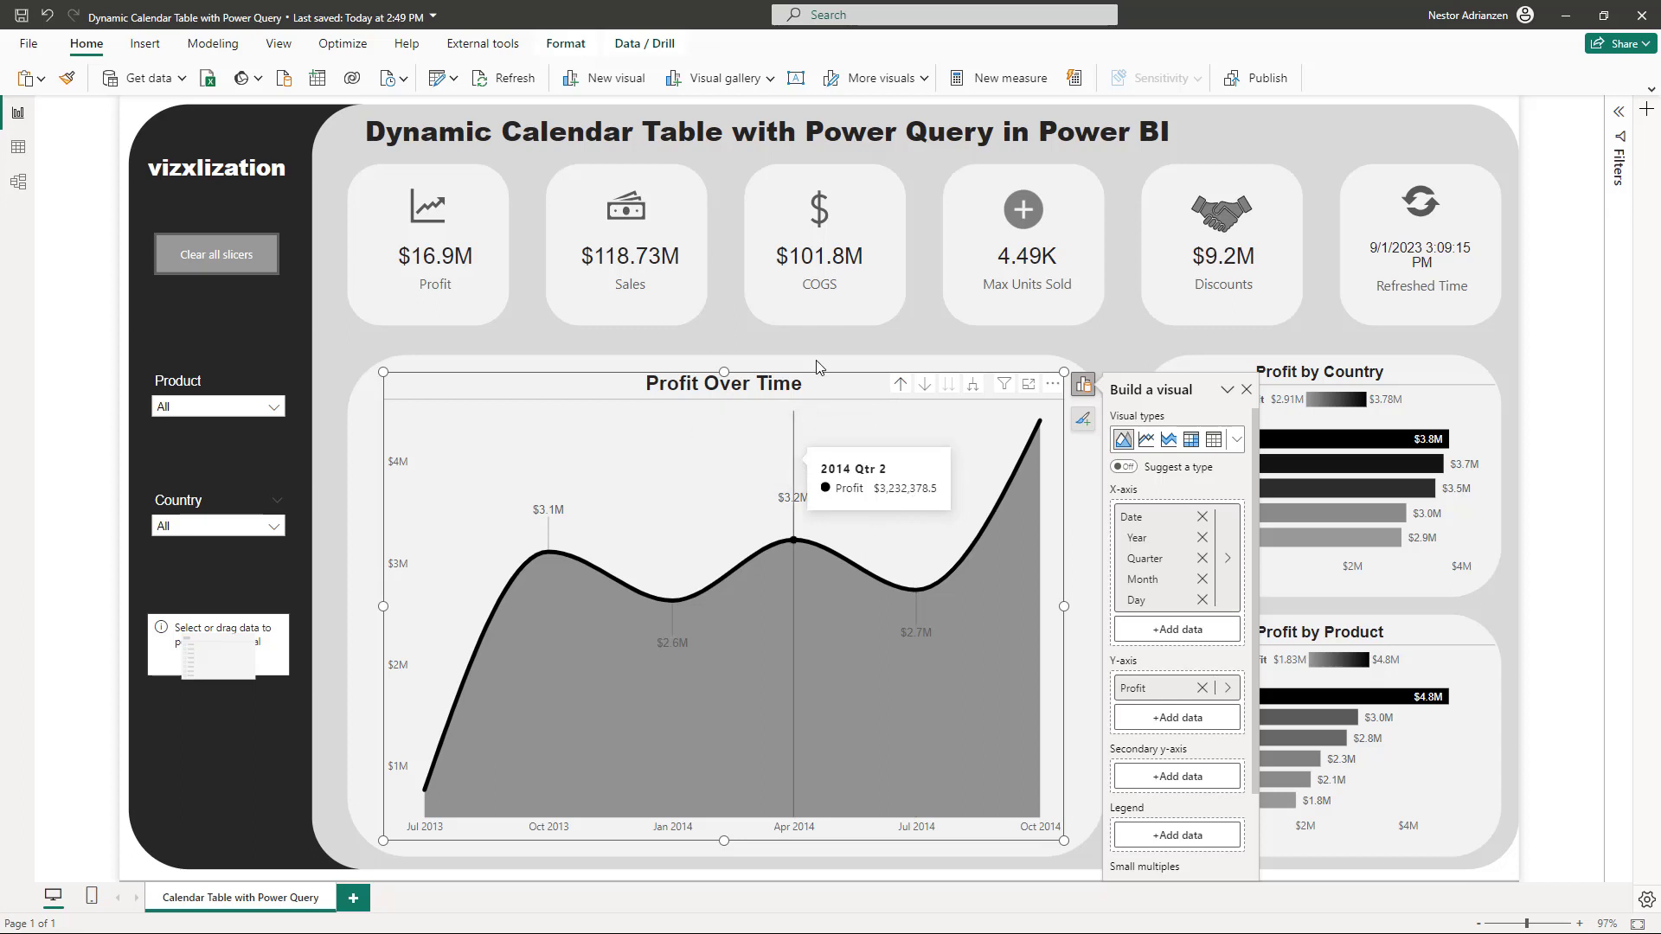
{"action": "left_click", "coordinate": [931, 329]}
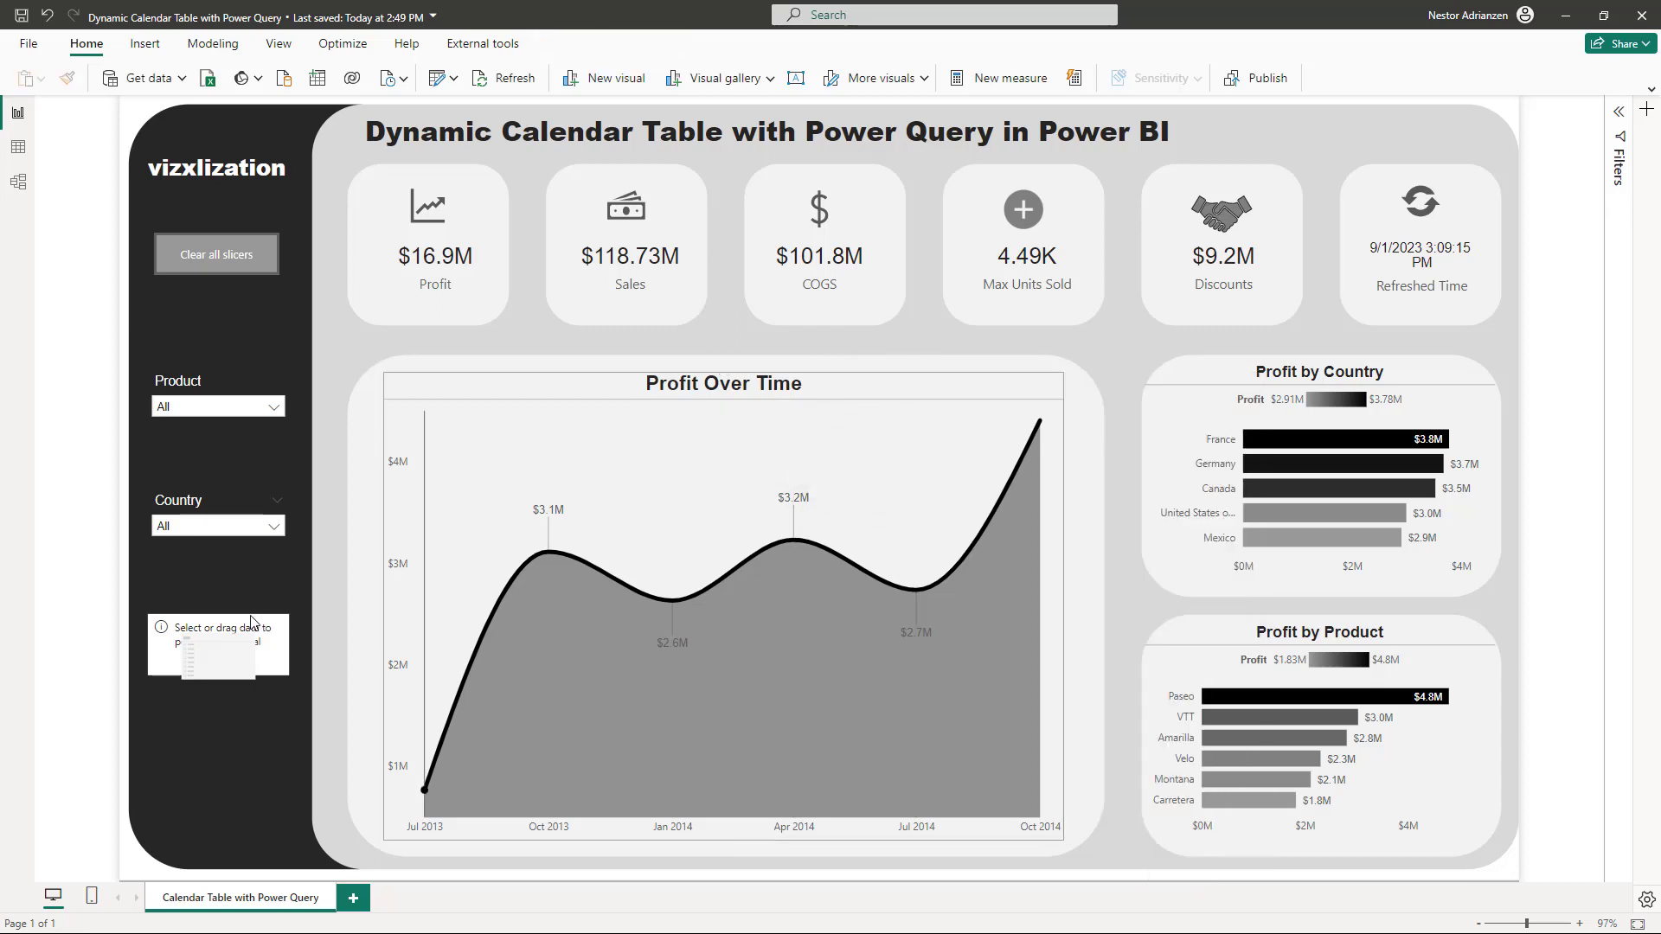
Turn the blank visual below Country into a slicer on the Dates table's Year field
{"action": "left_click", "coordinate": [206, 623]}
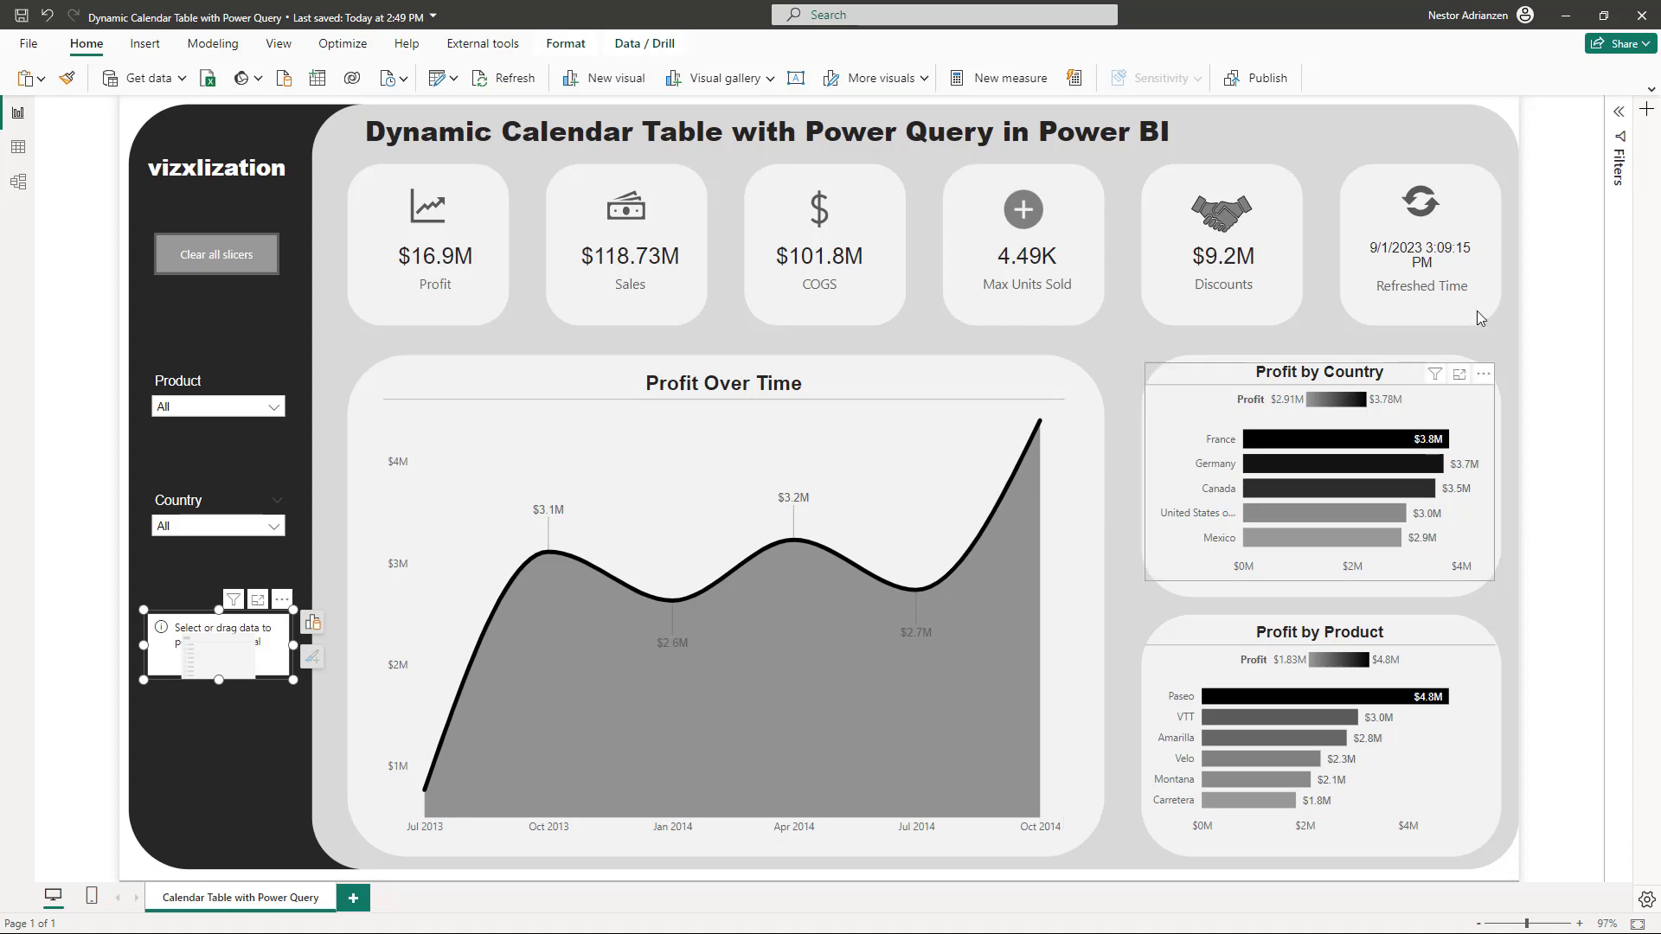
{"action": "left_click", "coordinate": [313, 623]}
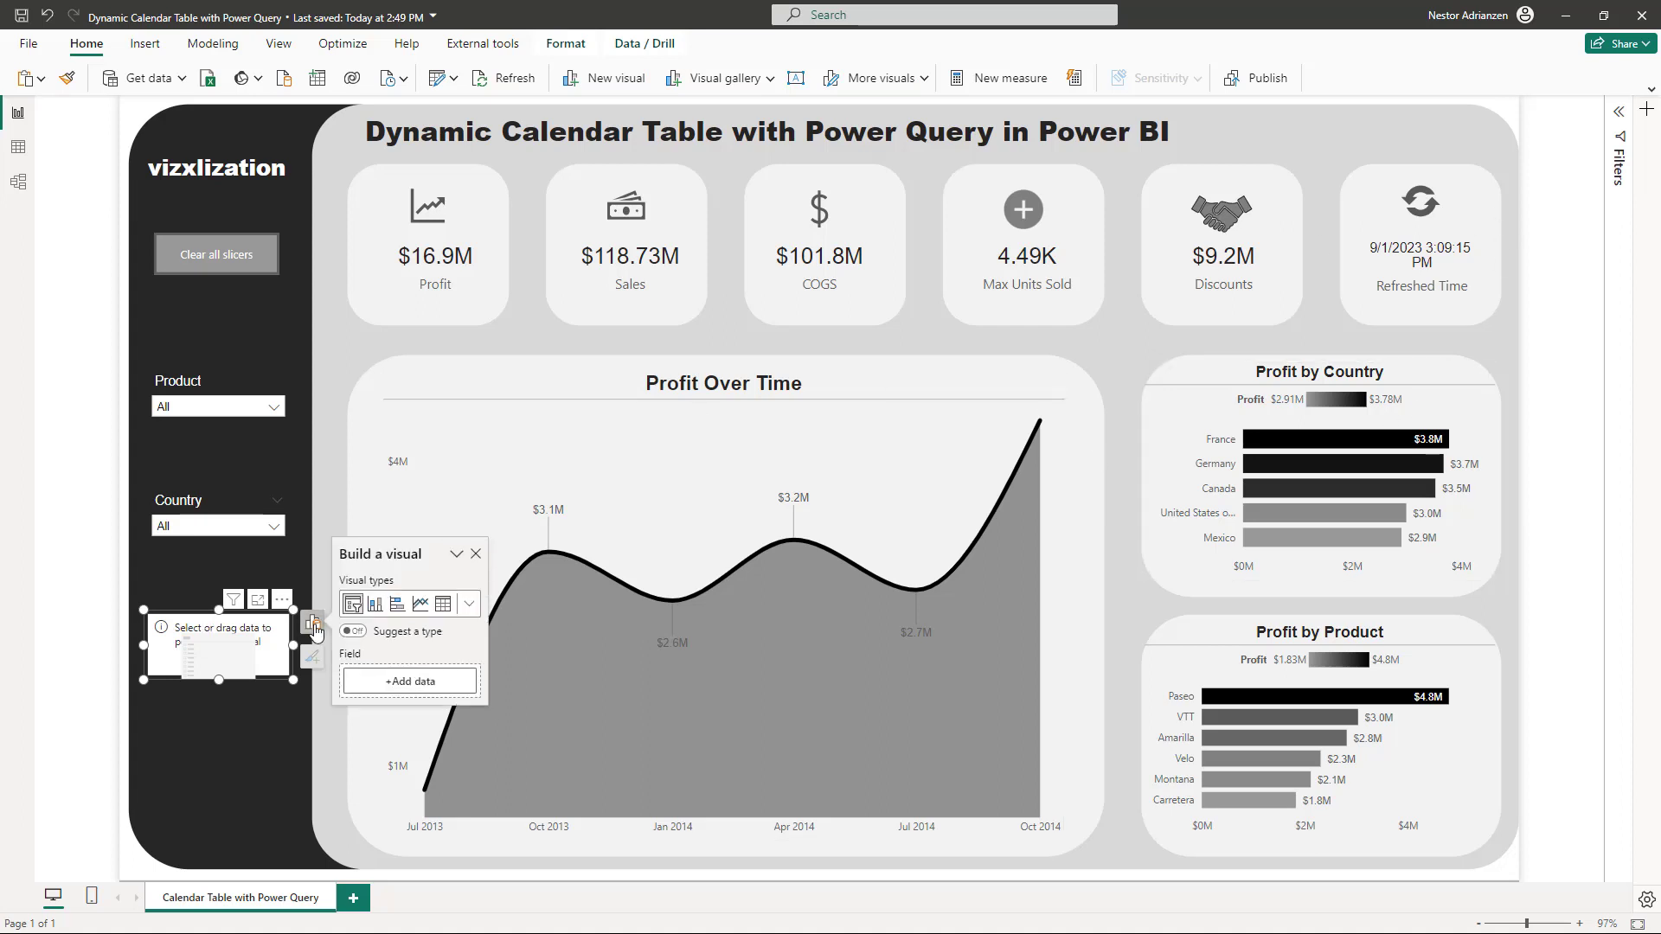
{"action": "left_click", "coordinate": [391, 680]}
{"action": "left_click", "coordinate": [508, 387]}
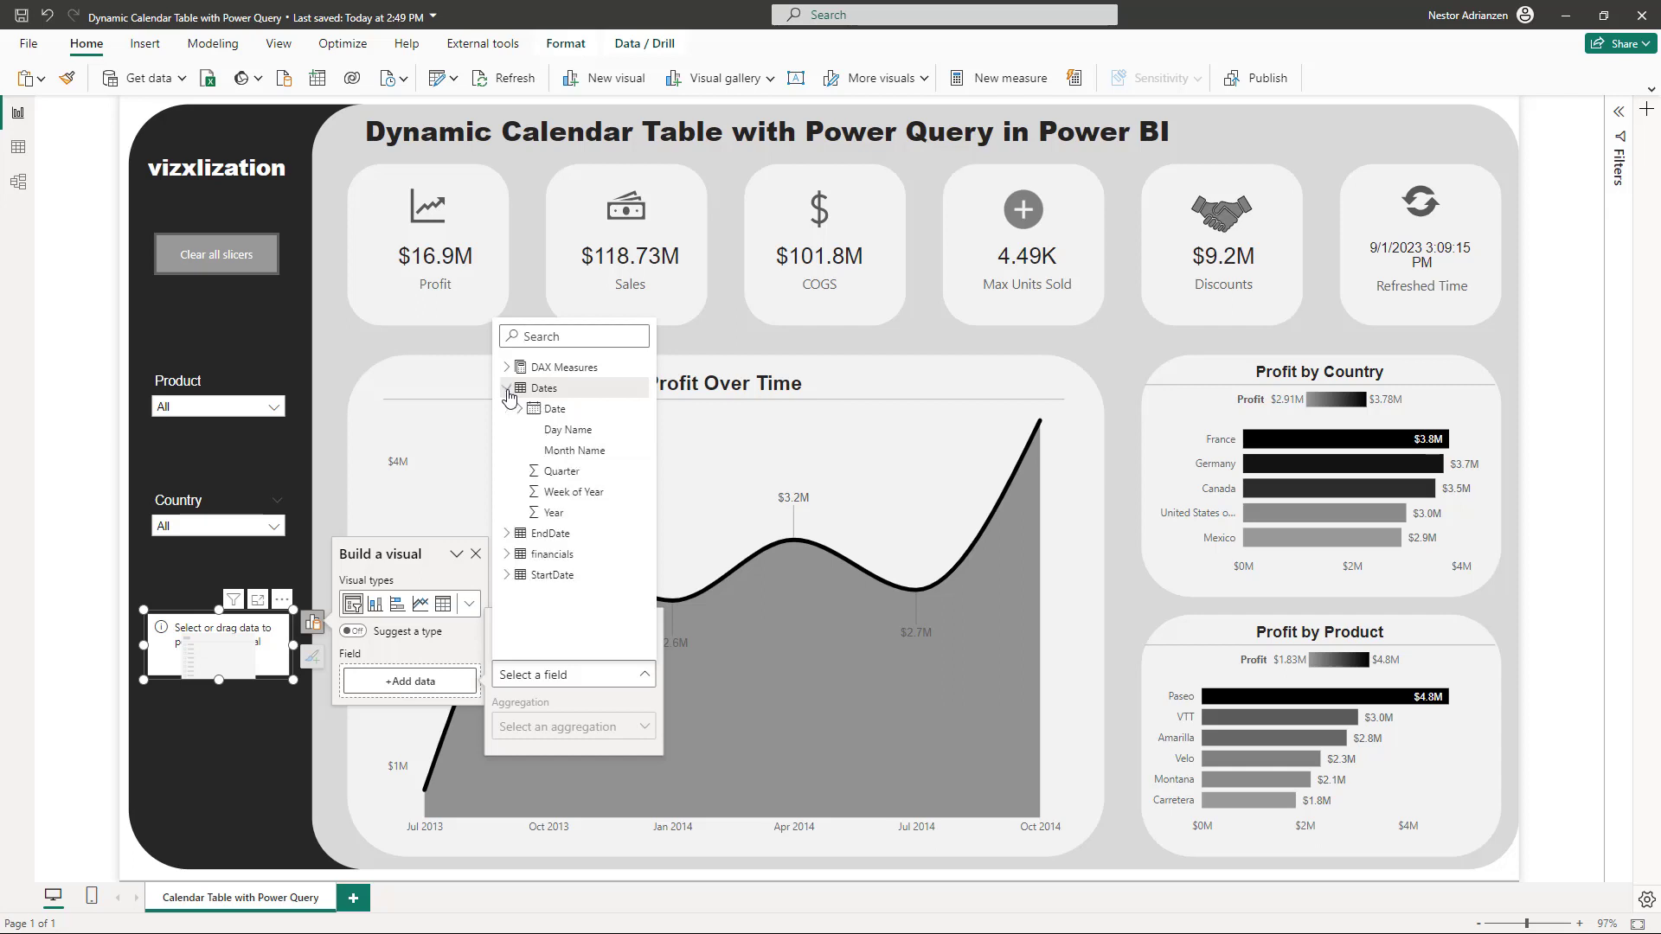
{"action": "left_click", "coordinate": [555, 513]}
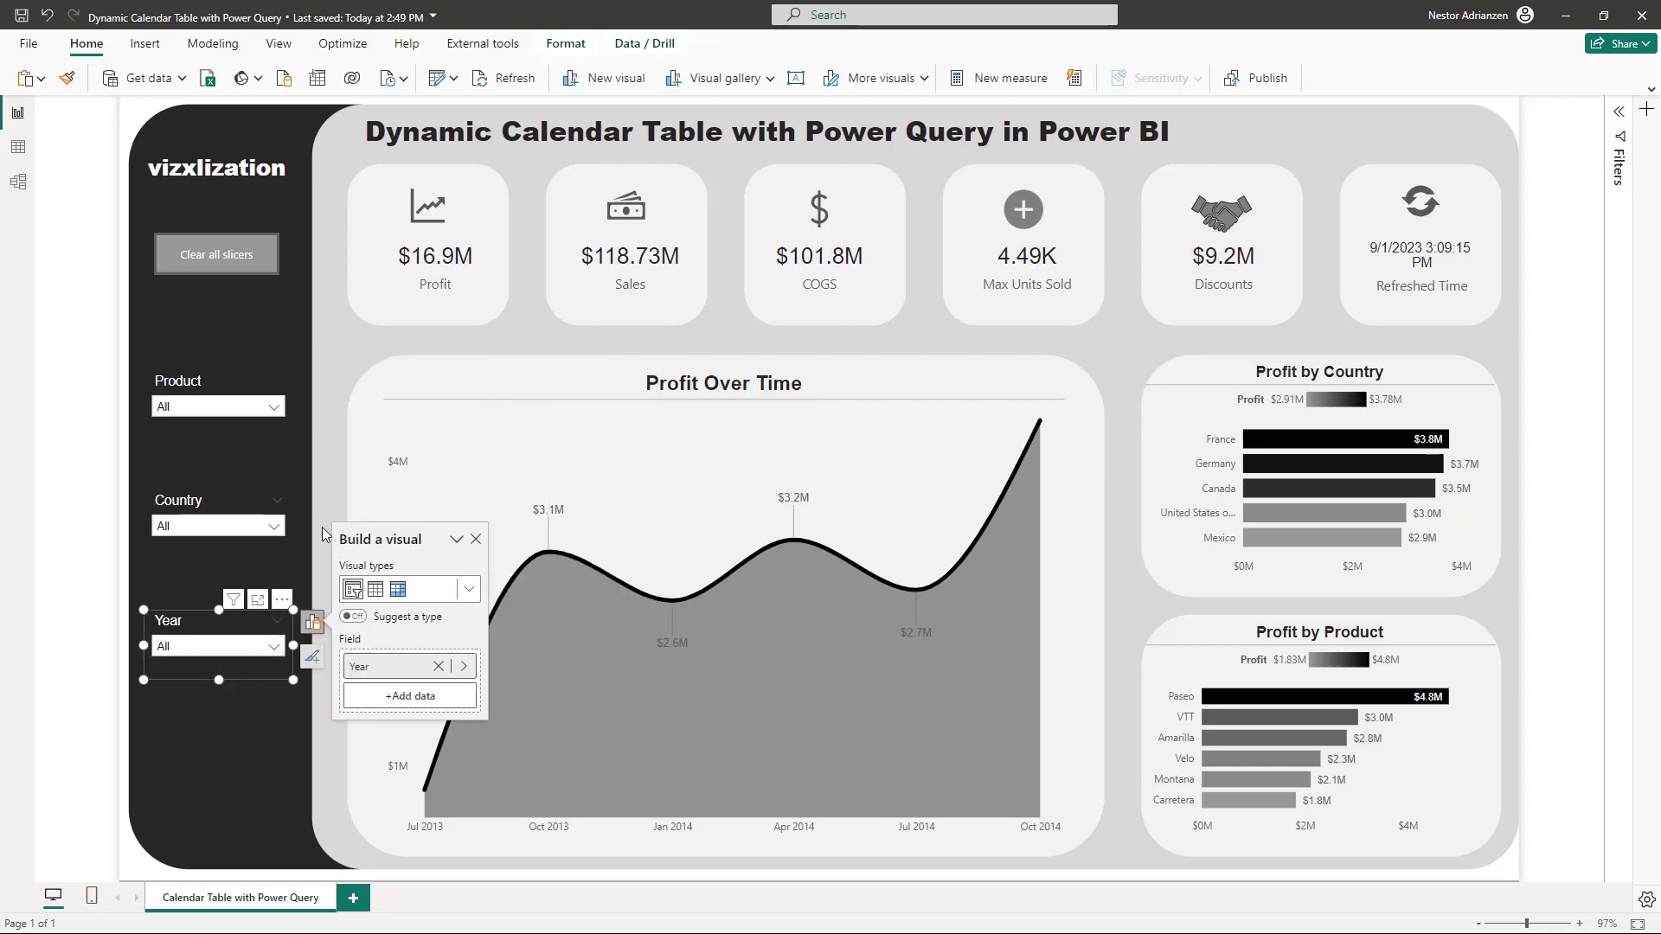
Set the Year slicer to 2013, filtering the page to $3.9M profit
{"action": "left_click", "coordinate": [274, 649]}
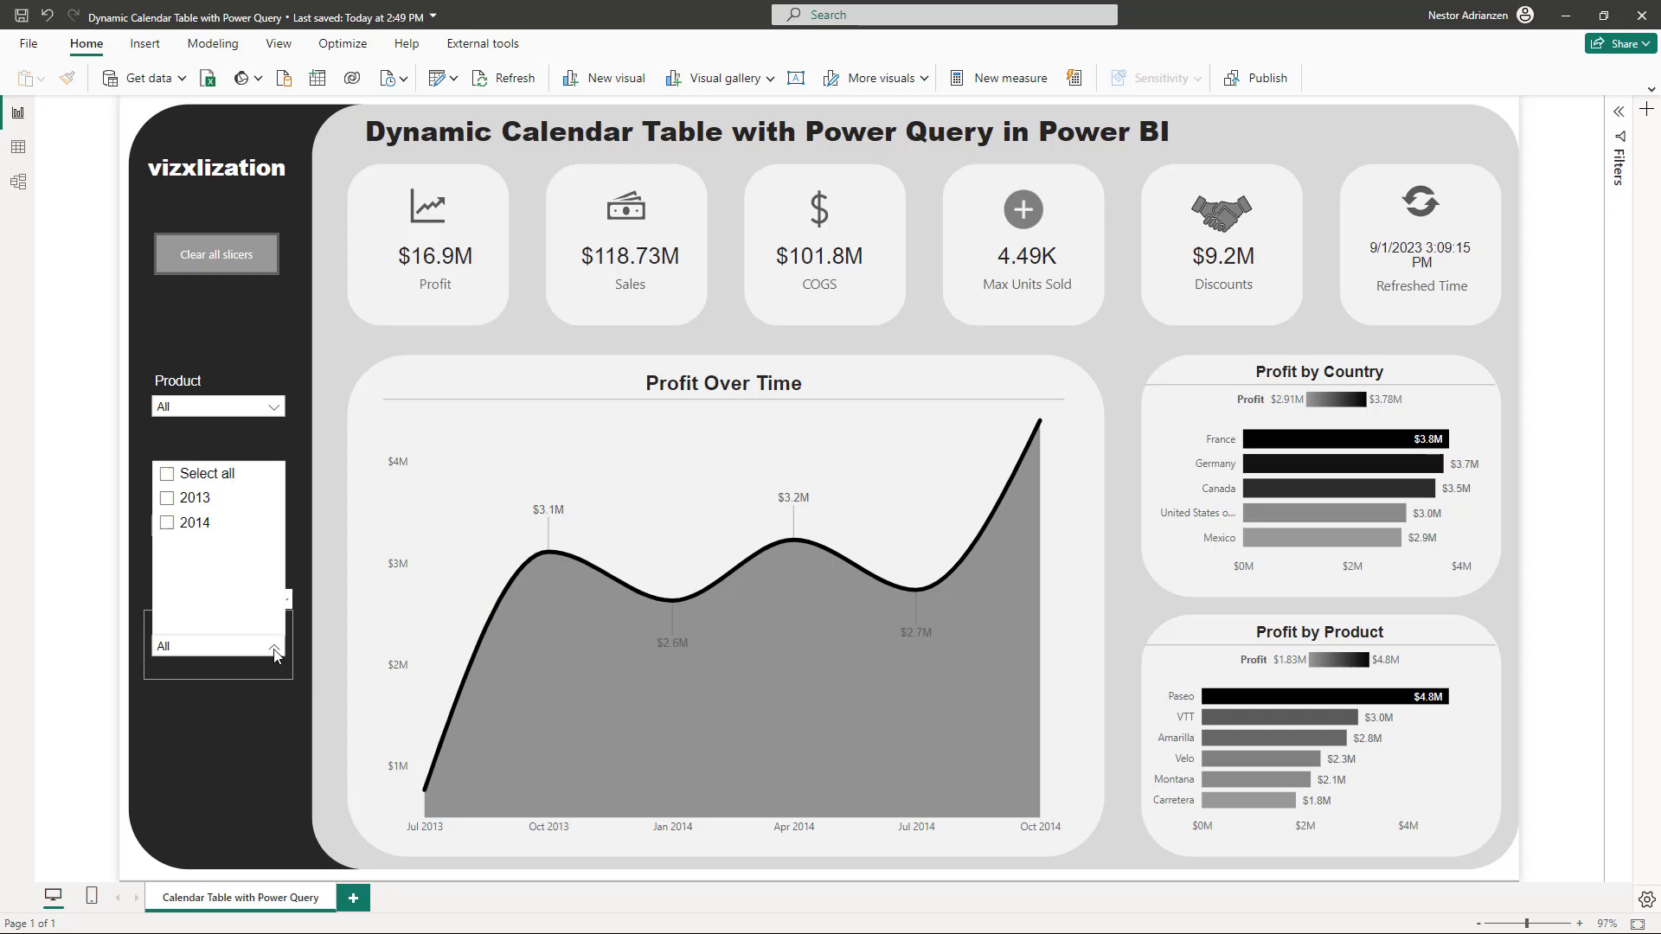
{"action": "left_click", "coordinate": [168, 500]}
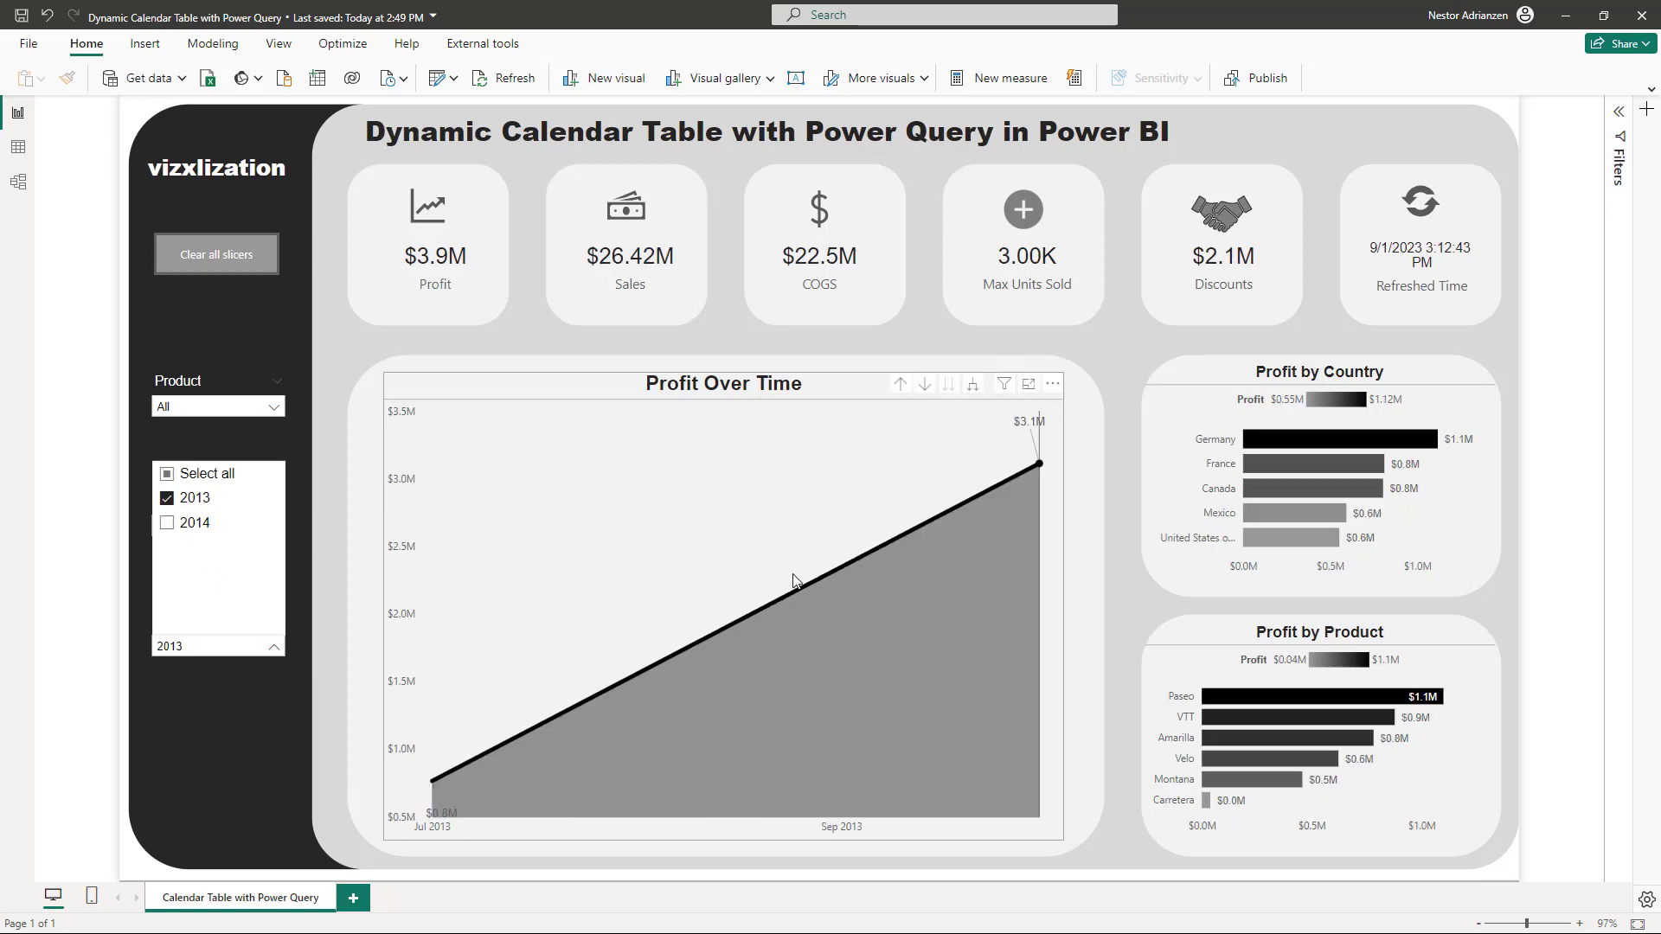
{"action": "left_click", "coordinate": [974, 390]}
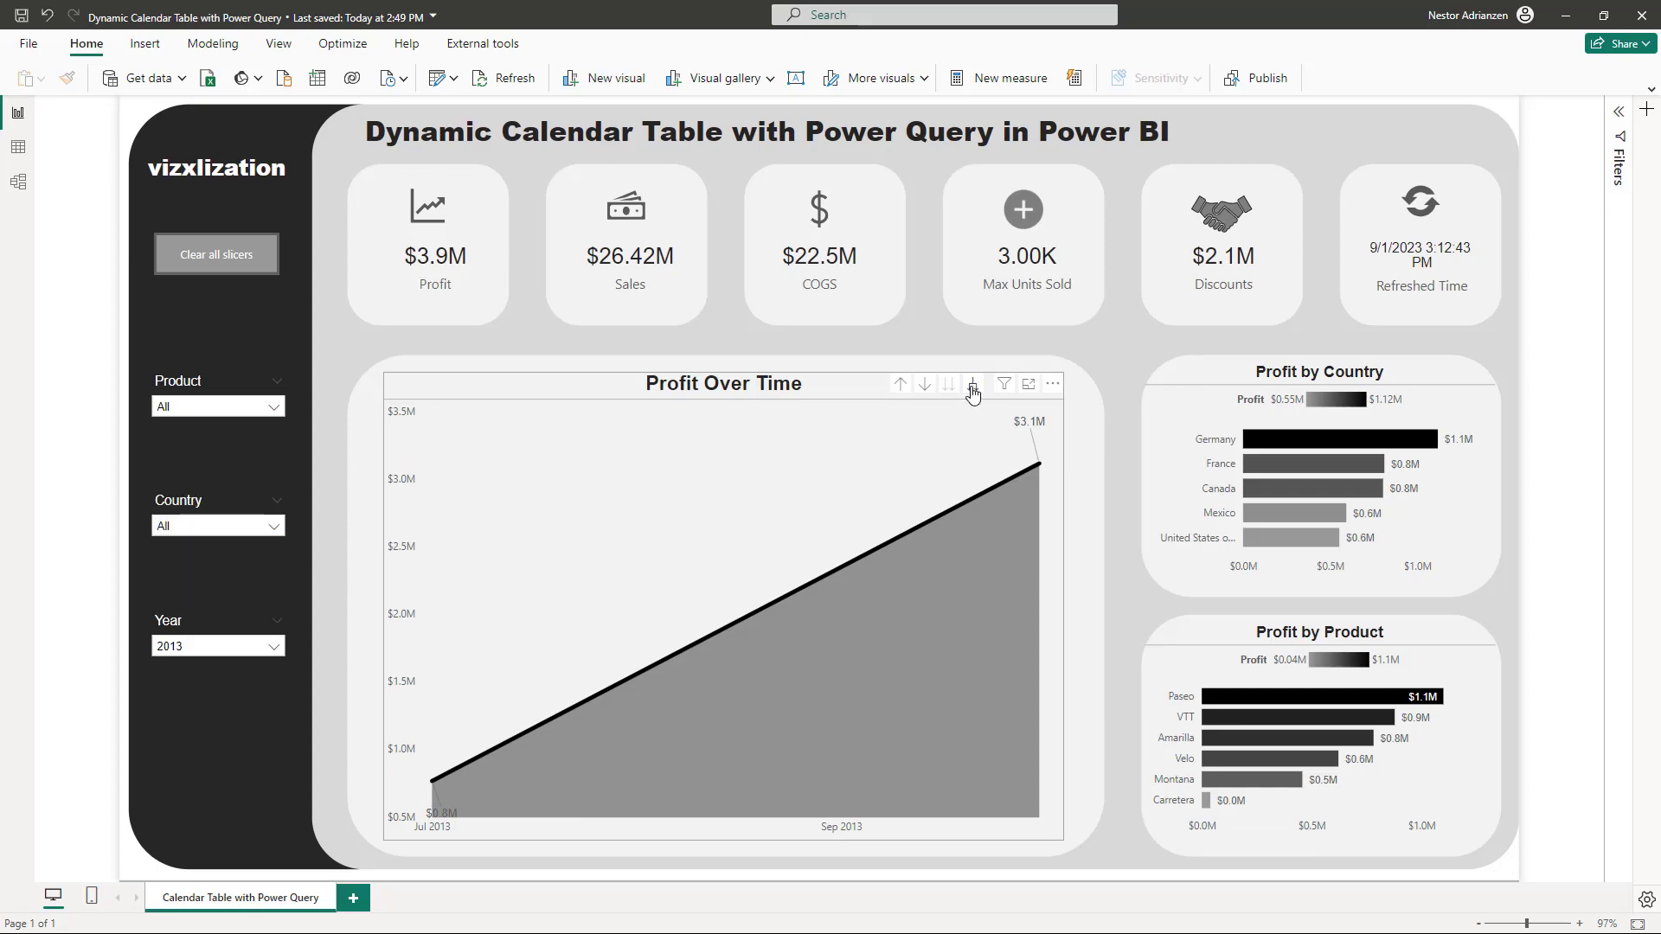